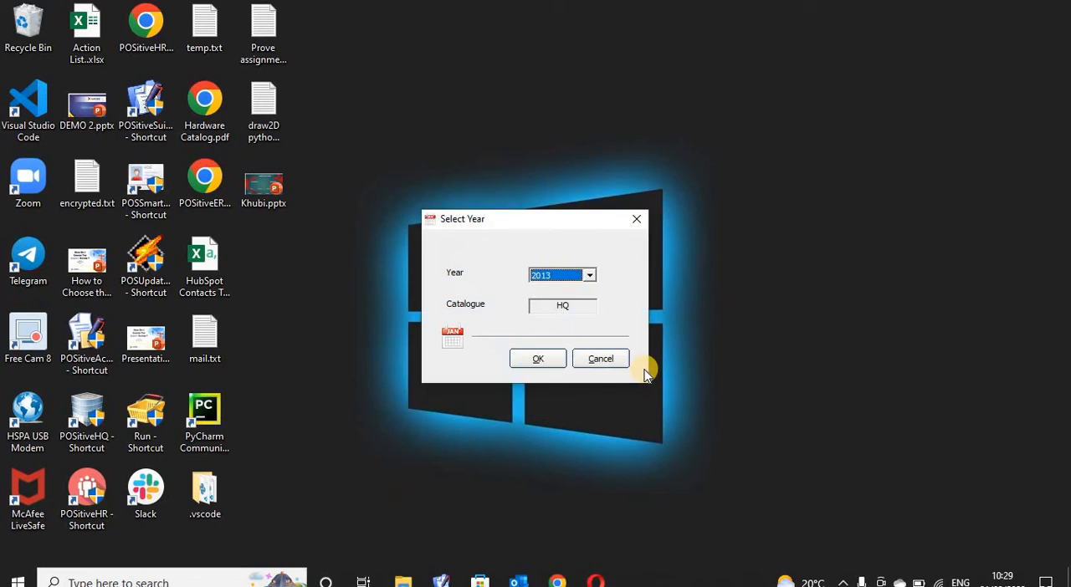
- Open the HQ catalogue for year 2013 and display the employee list in the maximized main window
{"action": "key", "text": "Return"}
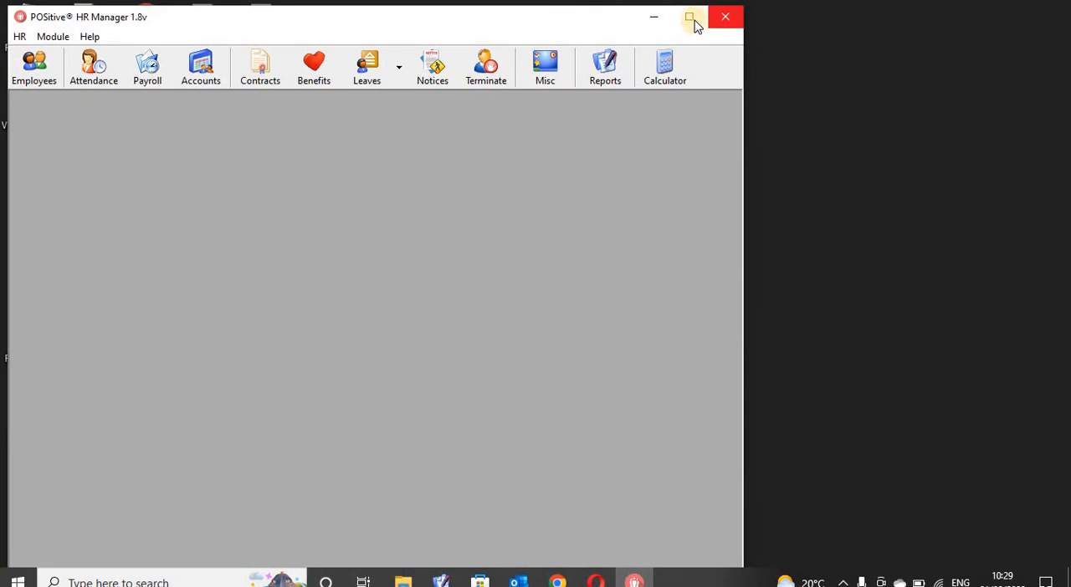
{"action": "left_click", "coordinate": [691, 19]}
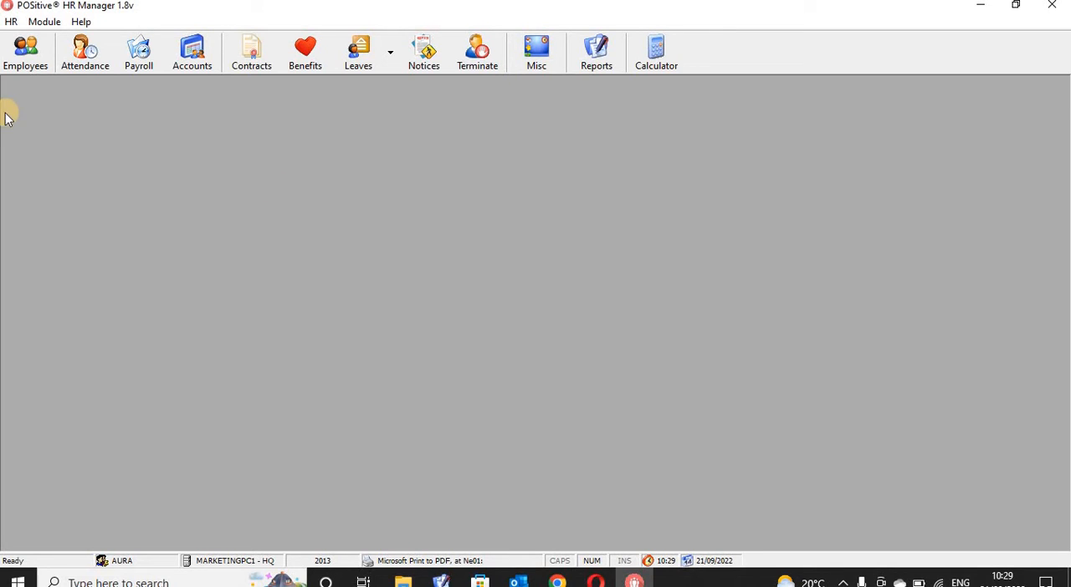
{"action": "left_click", "coordinate": [23, 67]}
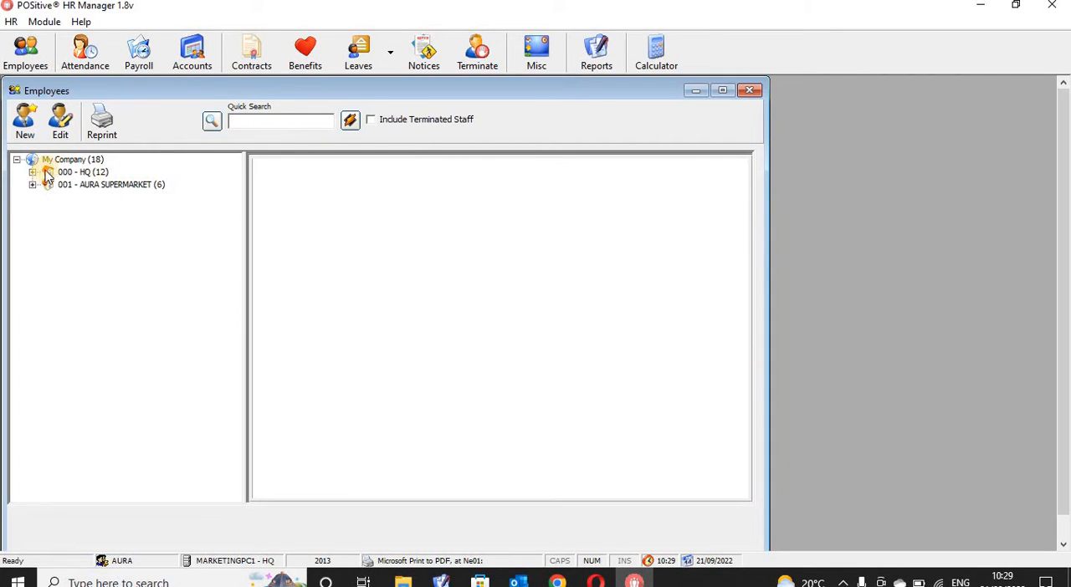
- Expand the HQ branch and view the records of the HQ Warehouse employees one after another
{"action": "left_click", "coordinate": [32, 172]}
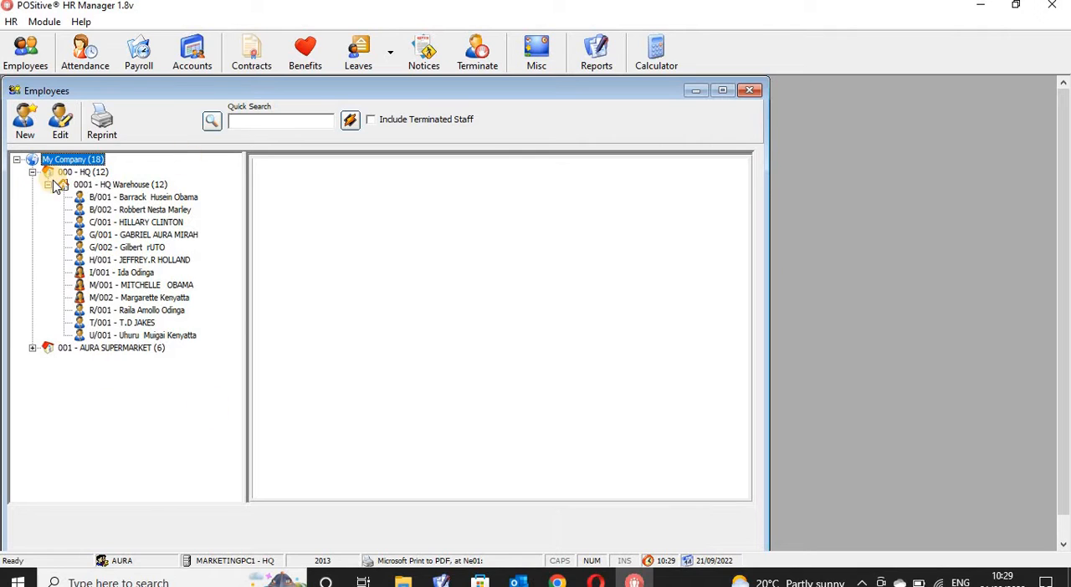
{"action": "left_click", "coordinate": [138, 198]}
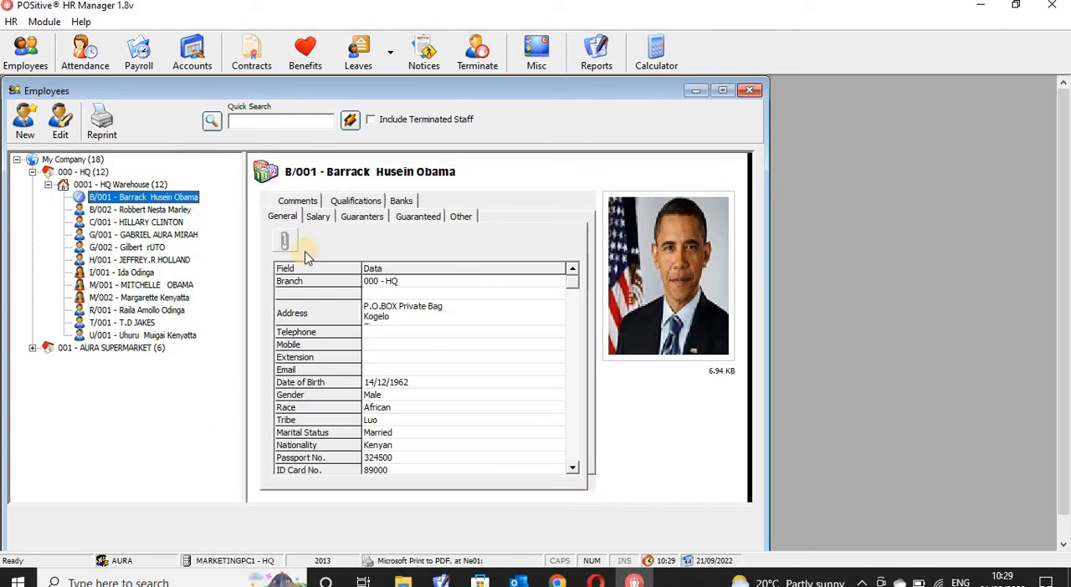
{"action": "left_click", "coordinate": [164, 210]}
{"action": "left_click", "coordinate": [163, 223]}
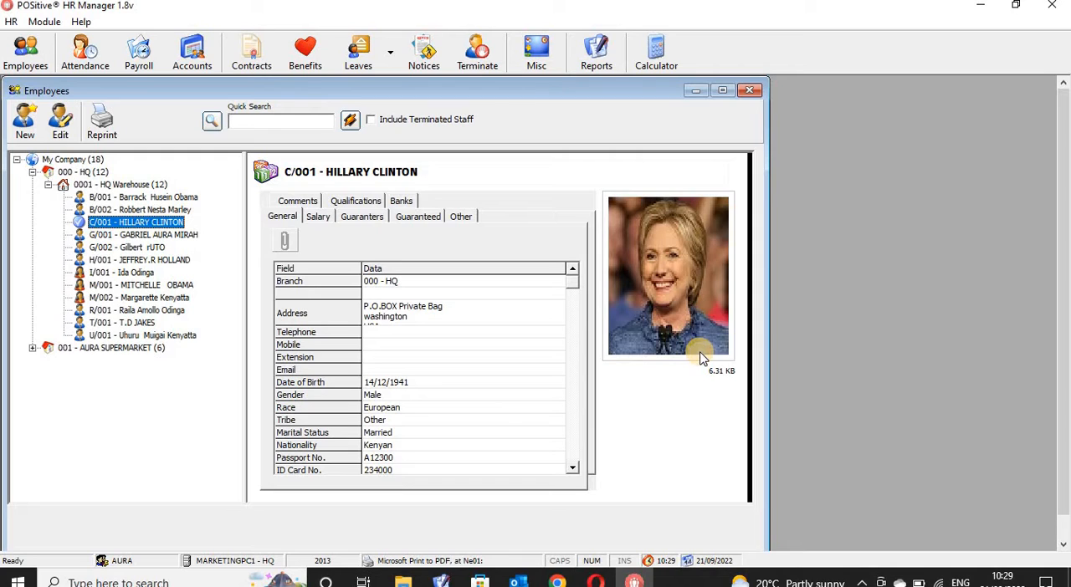
{"action": "left_click", "coordinate": [171, 235]}
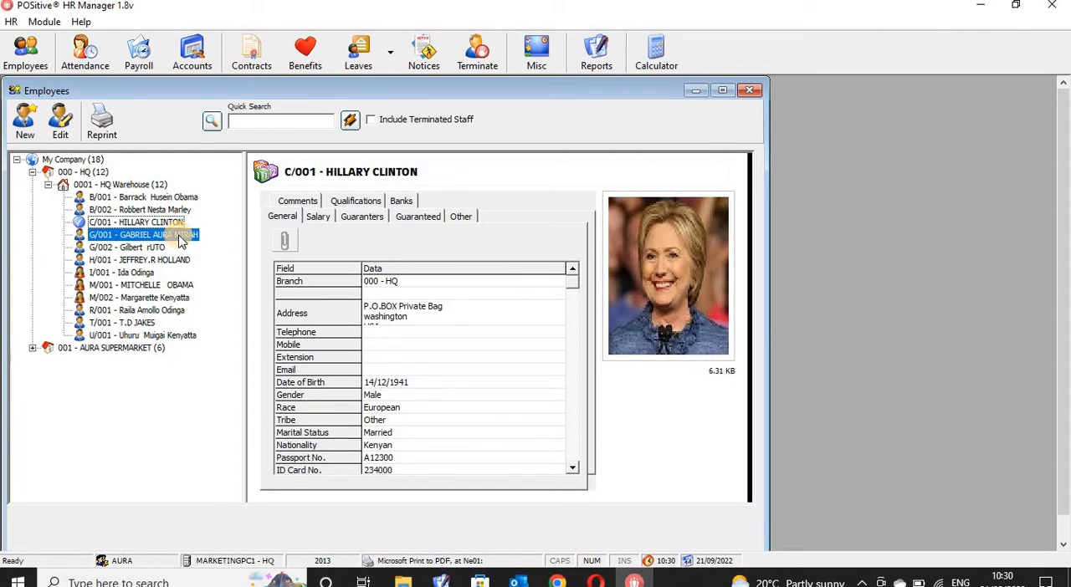
{"action": "left_click", "coordinate": [142, 247]}
{"action": "left_click", "coordinate": [142, 260]}
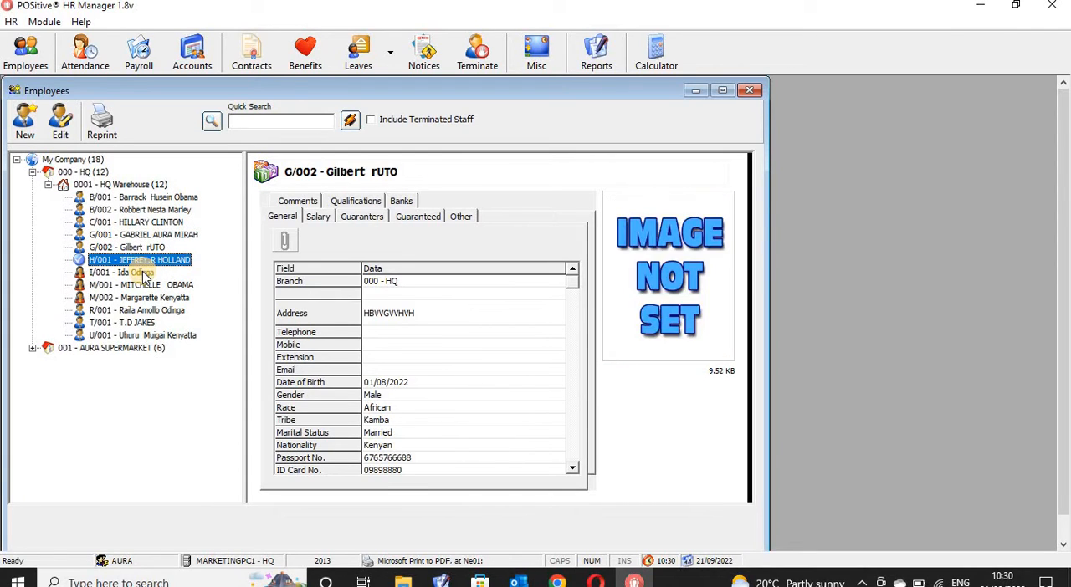
{"action": "left_click", "coordinate": [142, 274]}
{"action": "left_click", "coordinate": [145, 286]}
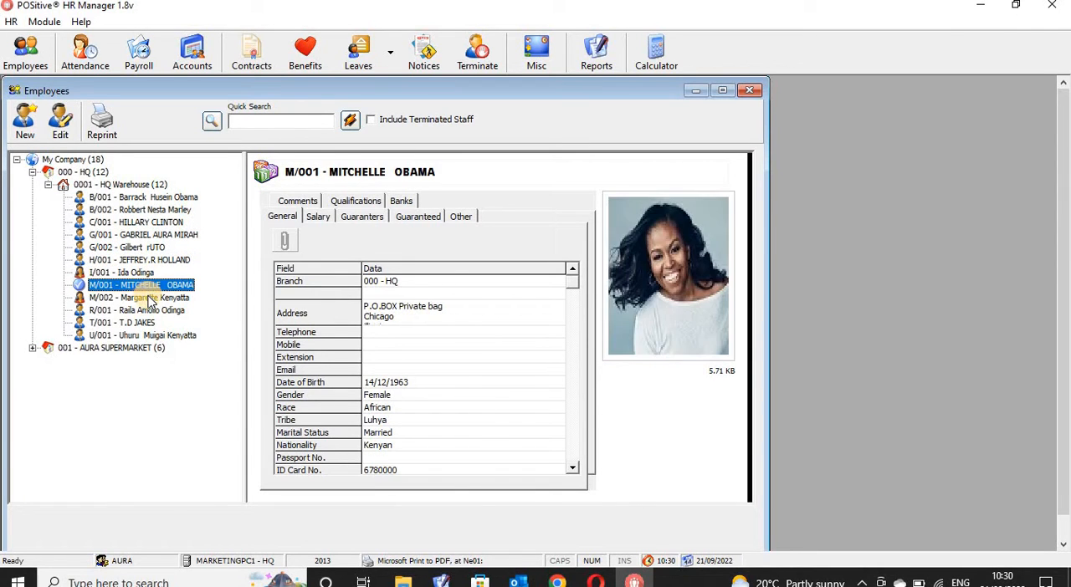
{"action": "left_click", "coordinate": [149, 298]}
{"action": "left_click", "coordinate": [148, 311]}
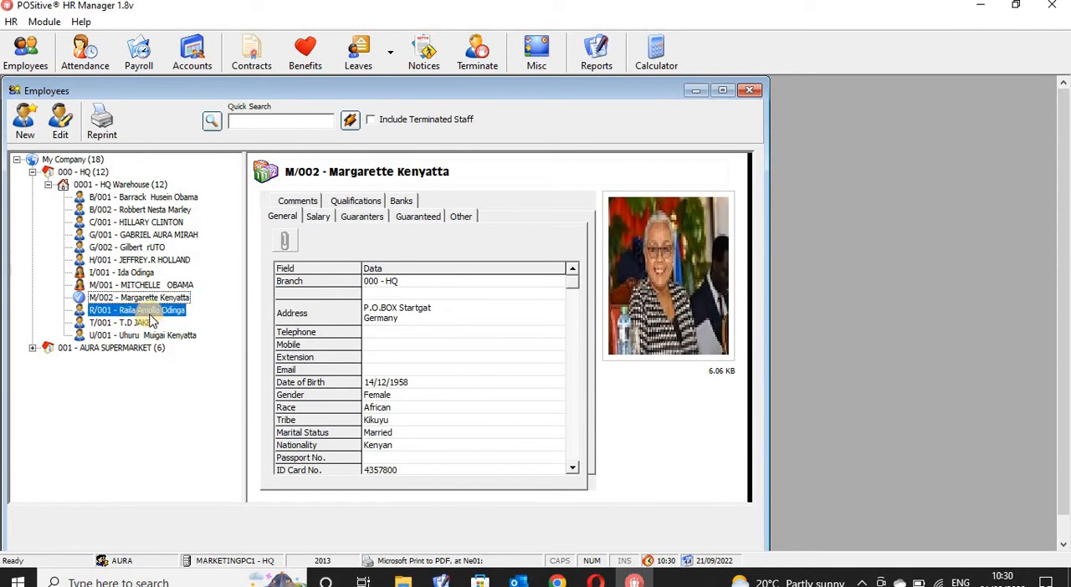
{"action": "left_click", "coordinate": [149, 323]}
{"action": "left_click", "coordinate": [144, 334]}
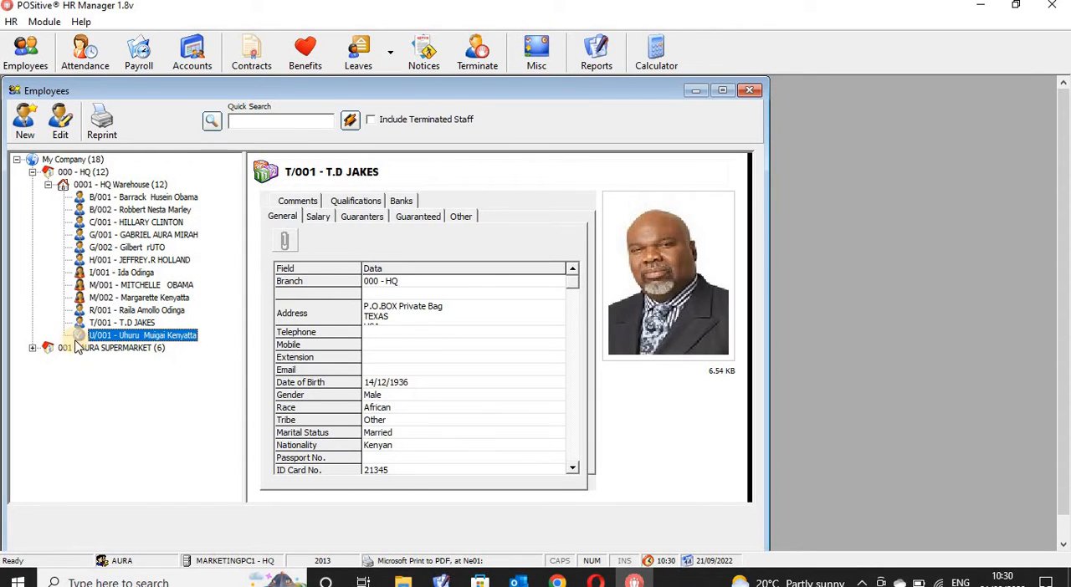
- Expand AURA SUPERMARKET down to AURA STORE and view the records of its employees one after another
{"action": "left_click", "coordinate": [34, 349]}
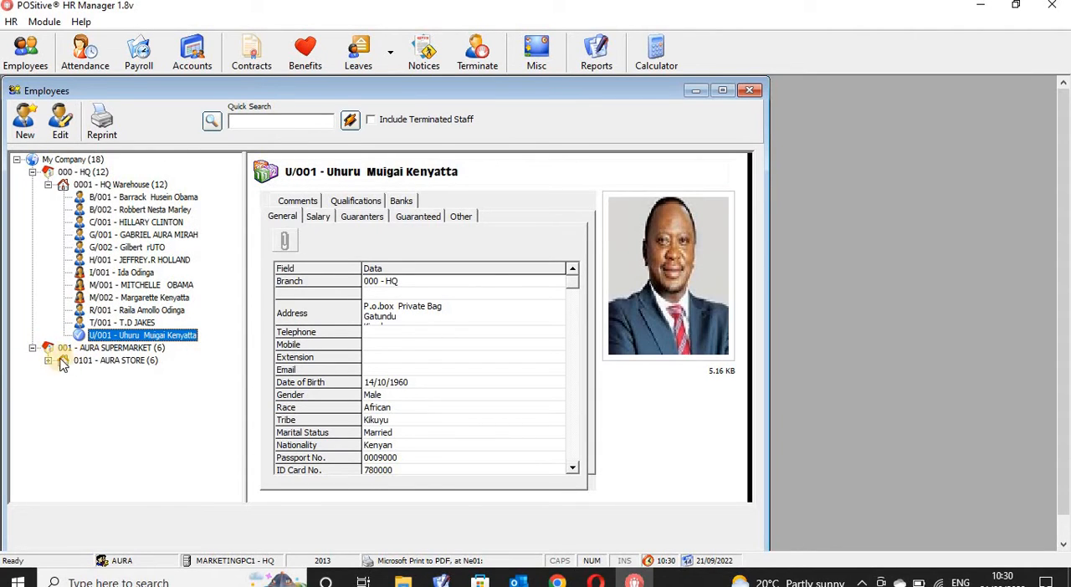
{"action": "left_click", "coordinate": [49, 362]}
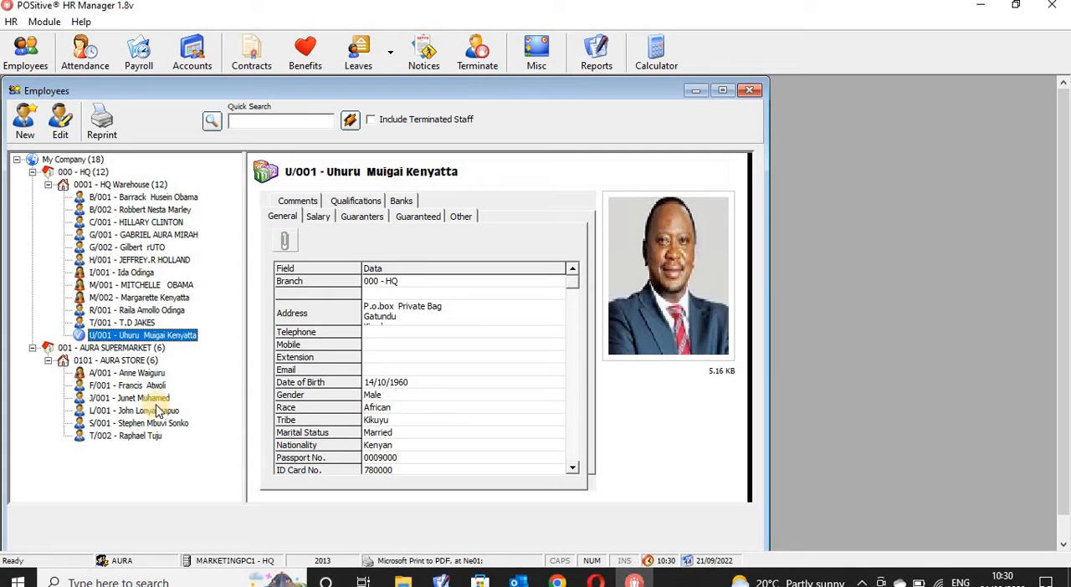
{"action": "left_click", "coordinate": [151, 375]}
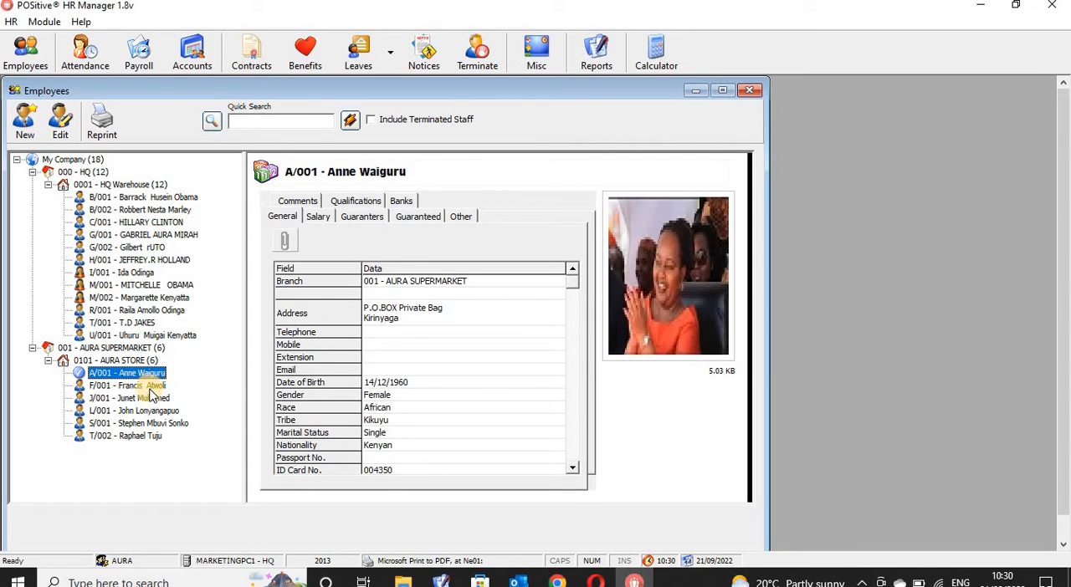
{"action": "left_click", "coordinate": [149, 387]}
{"action": "left_click", "coordinate": [149, 398]}
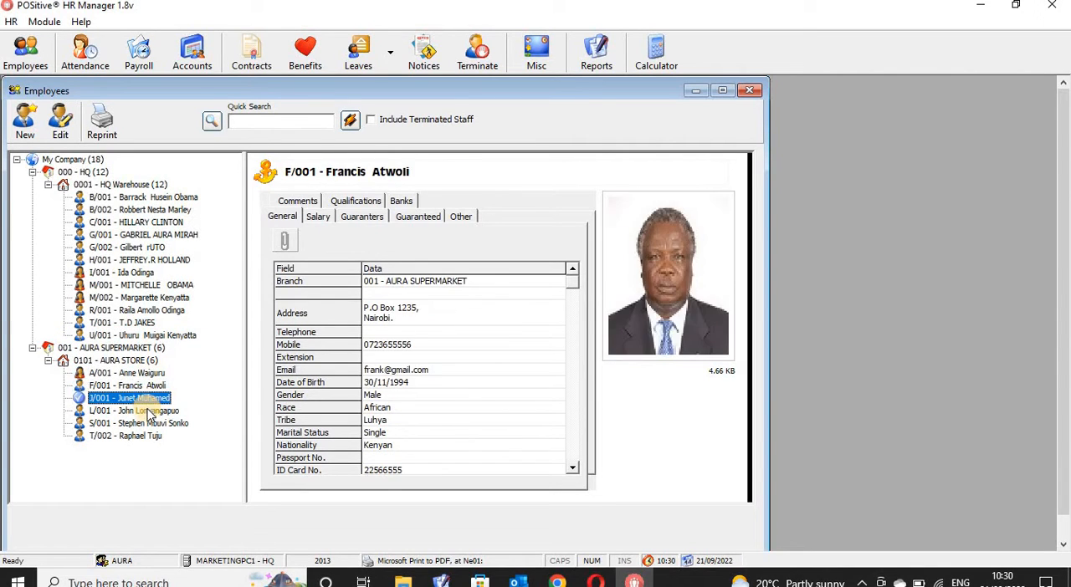
{"action": "left_click", "coordinate": [149, 411]}
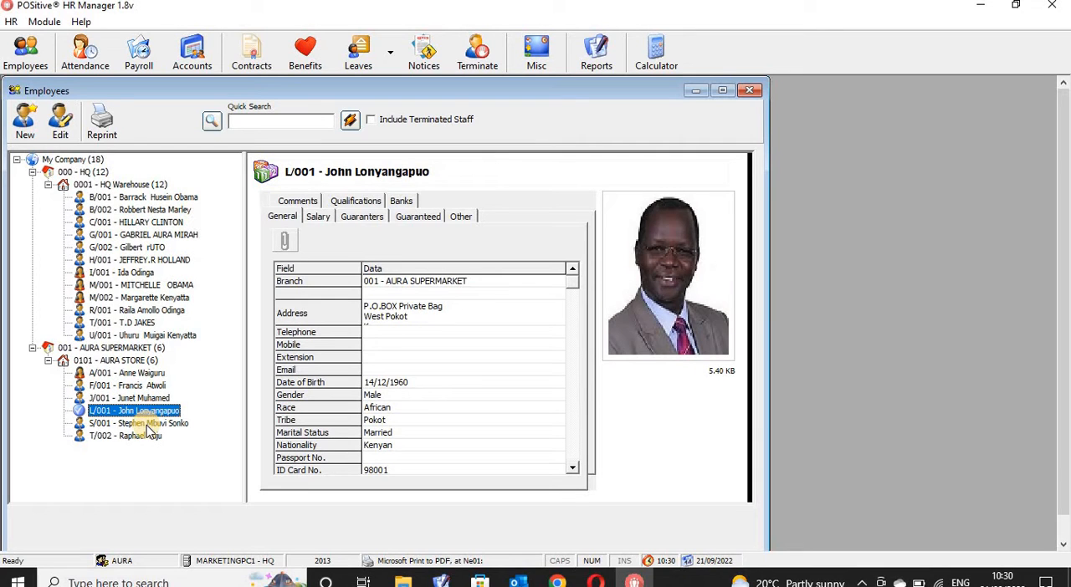
{"action": "left_click", "coordinate": [149, 423]}
{"action": "left_click", "coordinate": [148, 436]}
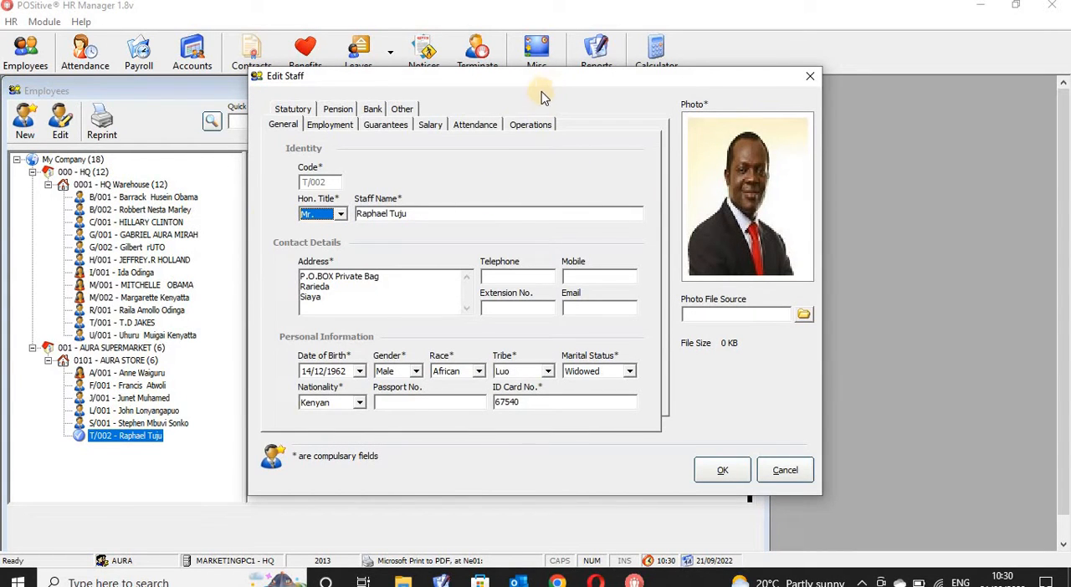
- Open the last AURA STORE employee's record for editing and check the race choices in the general details, picking African
{"action": "left_click_drag", "start_coordinate": [546, 80], "coordinate": [537, 95]}
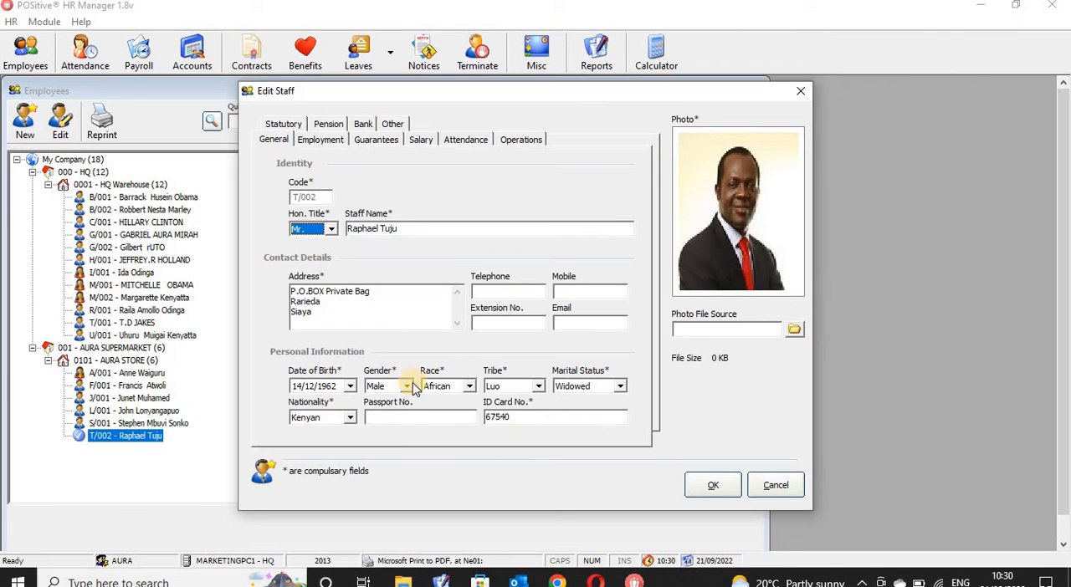
{"action": "left_click", "coordinate": [470, 387]}
{"action": "left_click", "coordinate": [451, 401]}
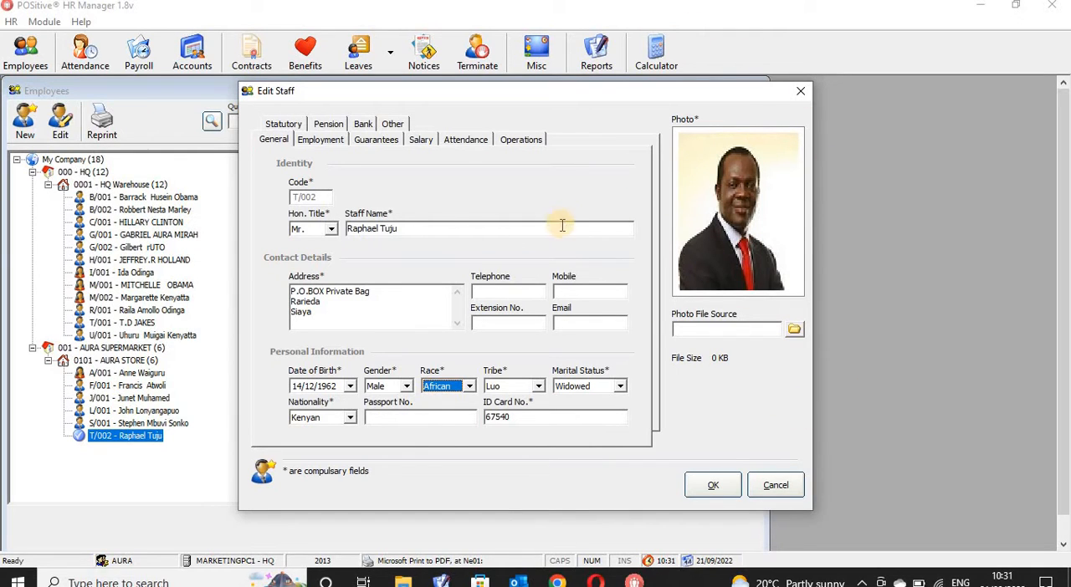
- Show the employee's employment details and check the available branches, picking 001 - AURA SUPERMARKET
{"action": "left_click", "coordinate": [316, 141]}
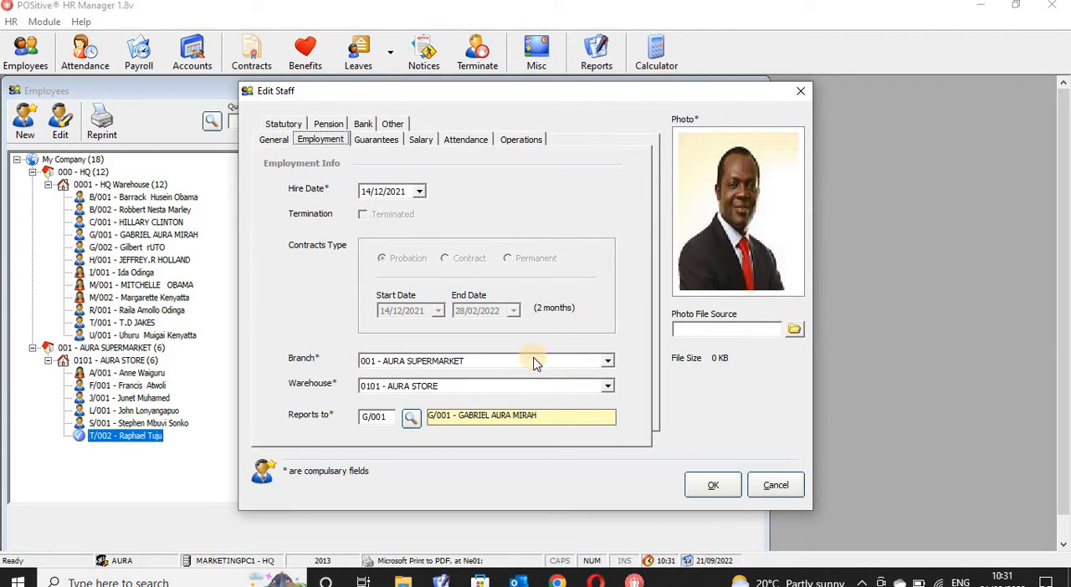
{"action": "left_click", "coordinate": [607, 361]}
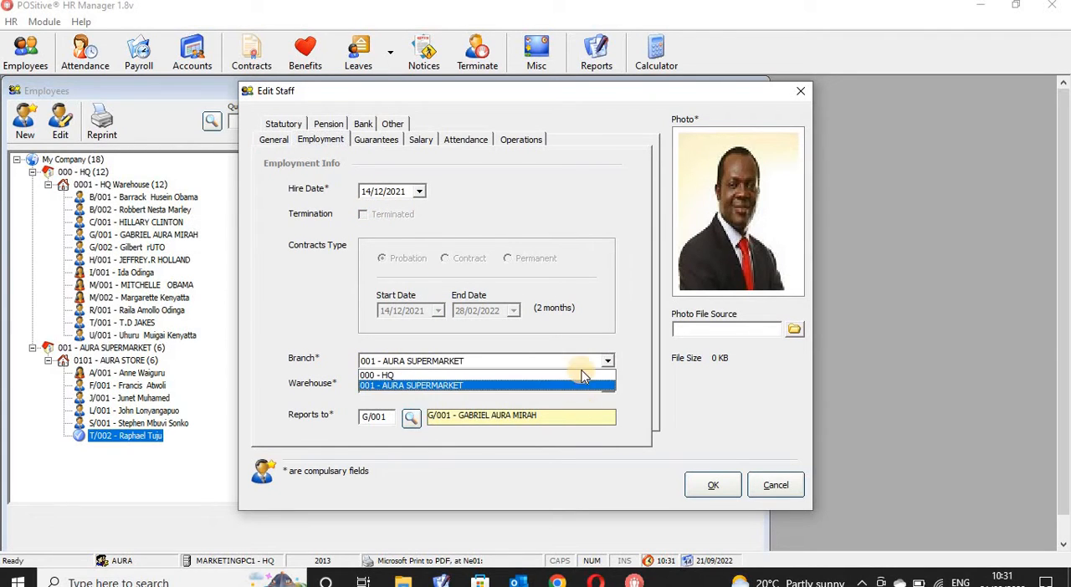
{"action": "left_click", "coordinate": [415, 386]}
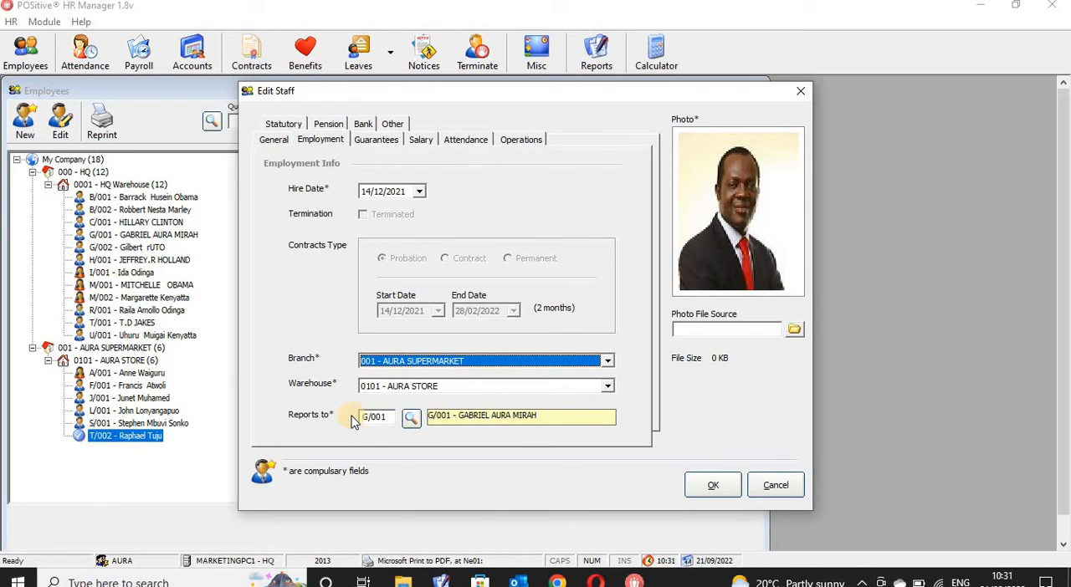
- Examine the employee's guarantee settings, focusing on the guarantee limit and the monthly auto-transfer
{"action": "left_click", "coordinate": [378, 140]}
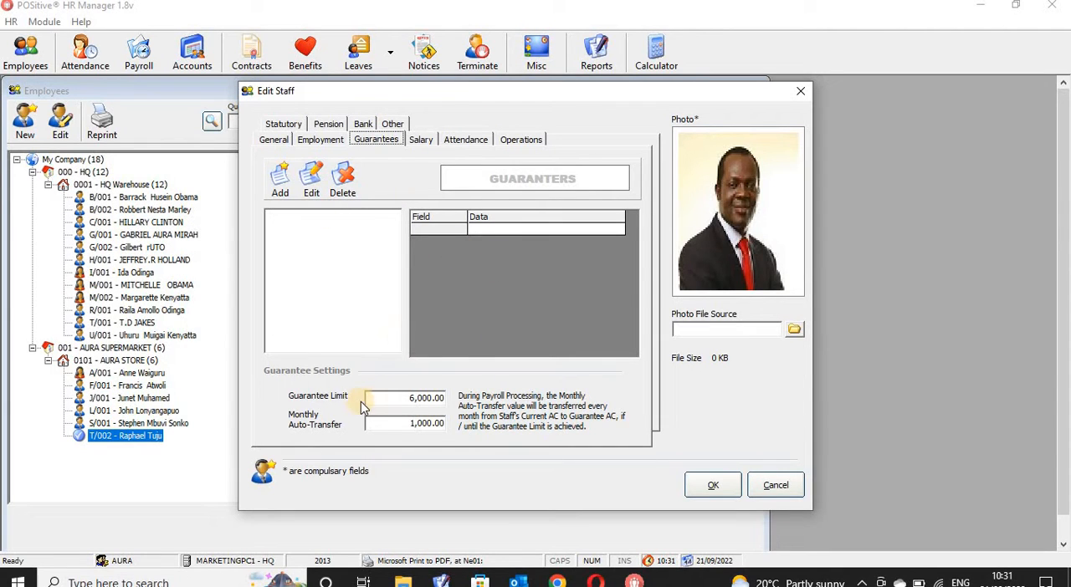
{"action": "left_click", "coordinate": [441, 399]}
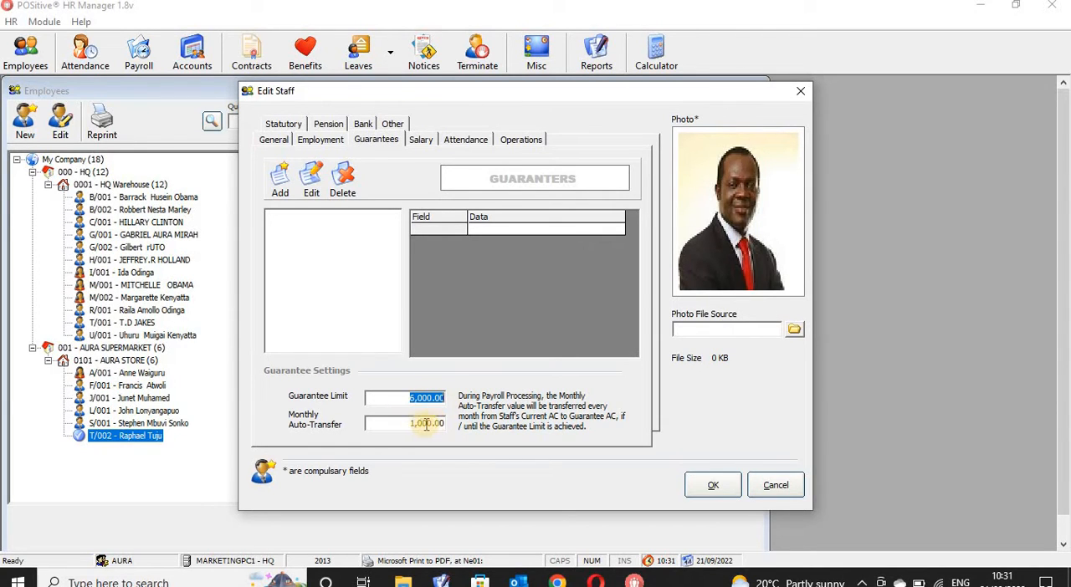
{"action": "left_click", "coordinate": [410, 425]}
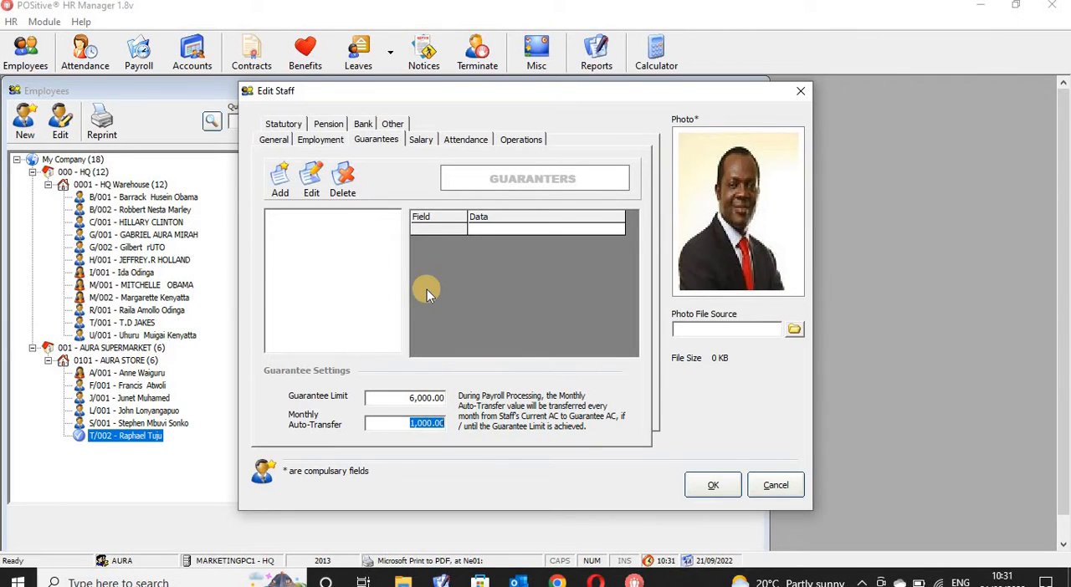
- Show the employee's salary details and check the employment categories, picking 01 - General Workers
{"action": "left_click", "coordinate": [422, 141]}
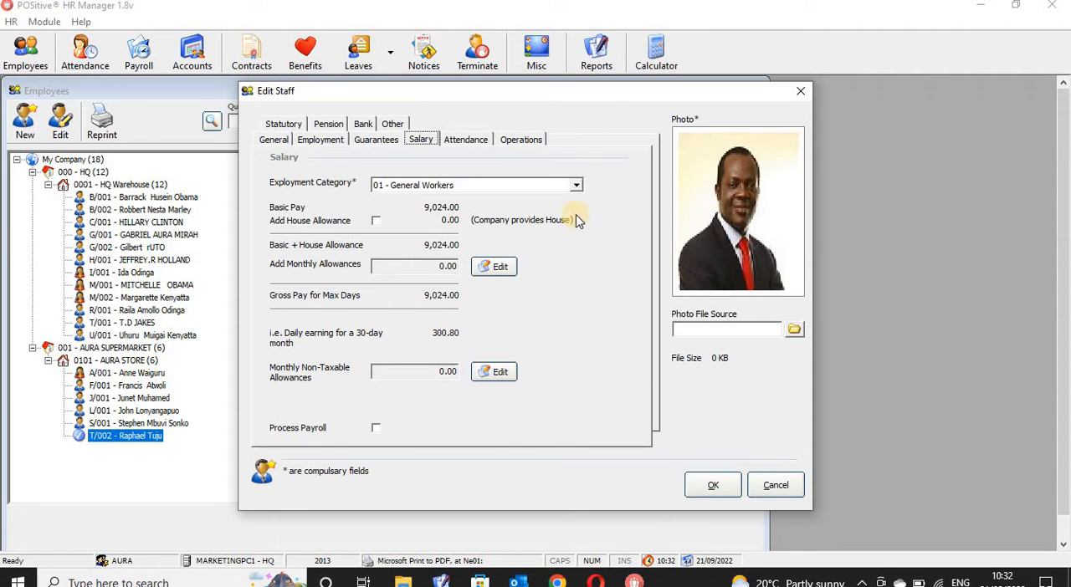
{"action": "left_click", "coordinate": [577, 189]}
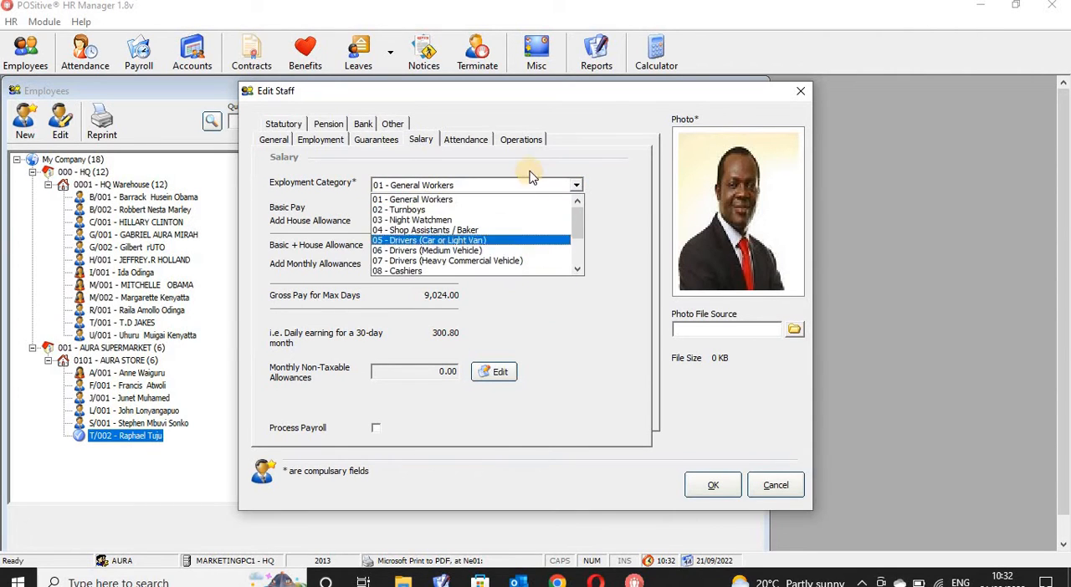
{"action": "left_click", "coordinate": [492, 198]}
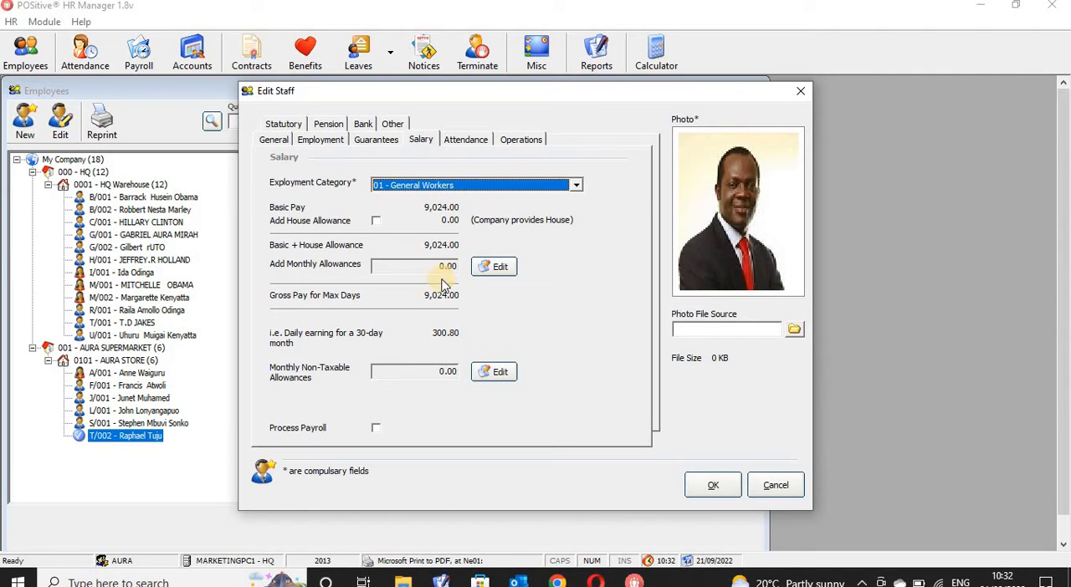
- View the employee's taxable monthly allowances and search the staff for "trans", then close both dialogs
{"action": "left_click", "coordinate": [498, 268]}
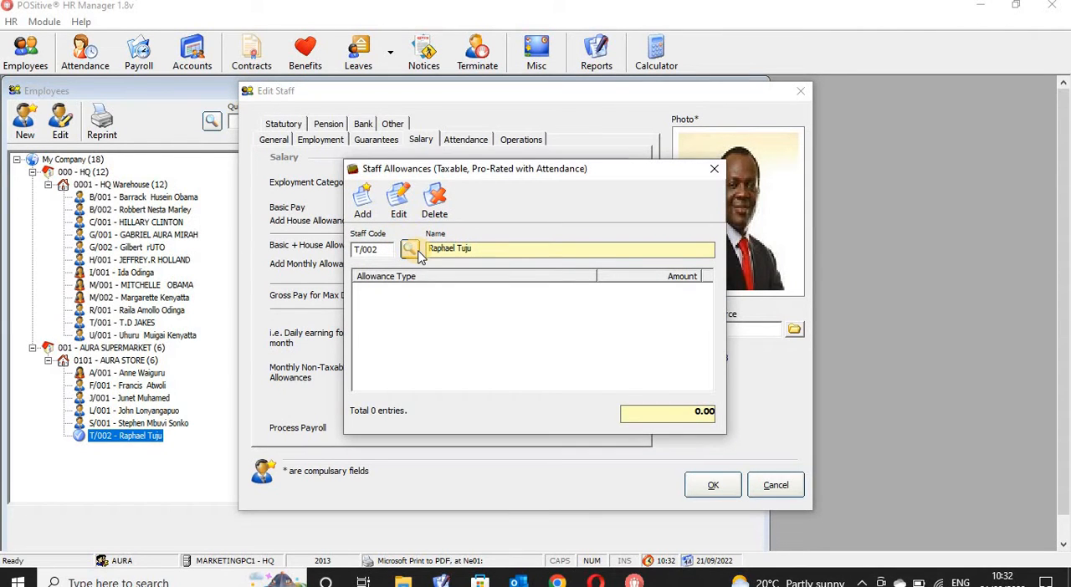
{"action": "left_click", "coordinate": [419, 254]}
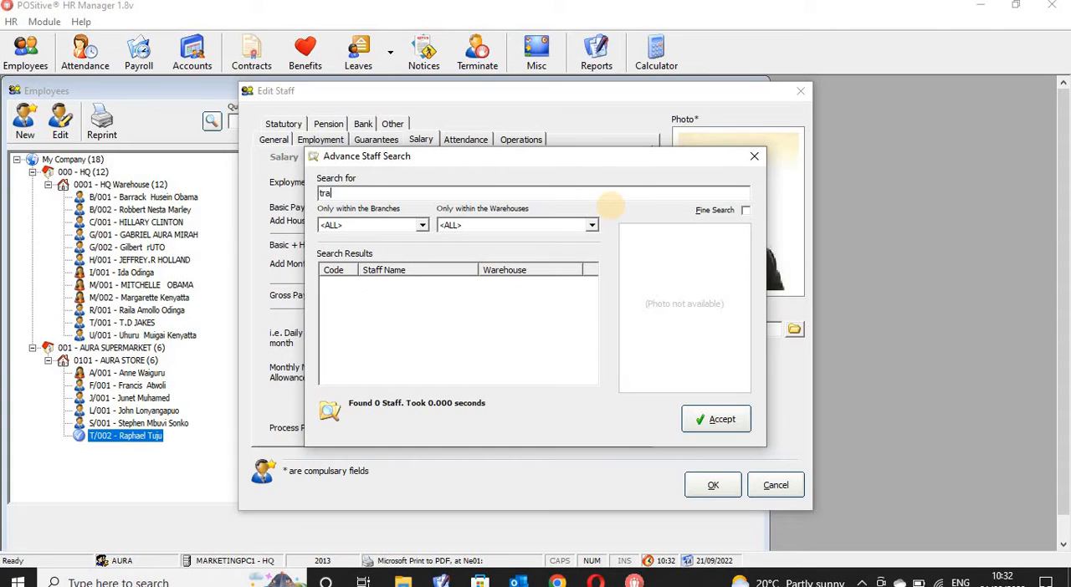
{"action": "left_click", "coordinate": [754, 159]}
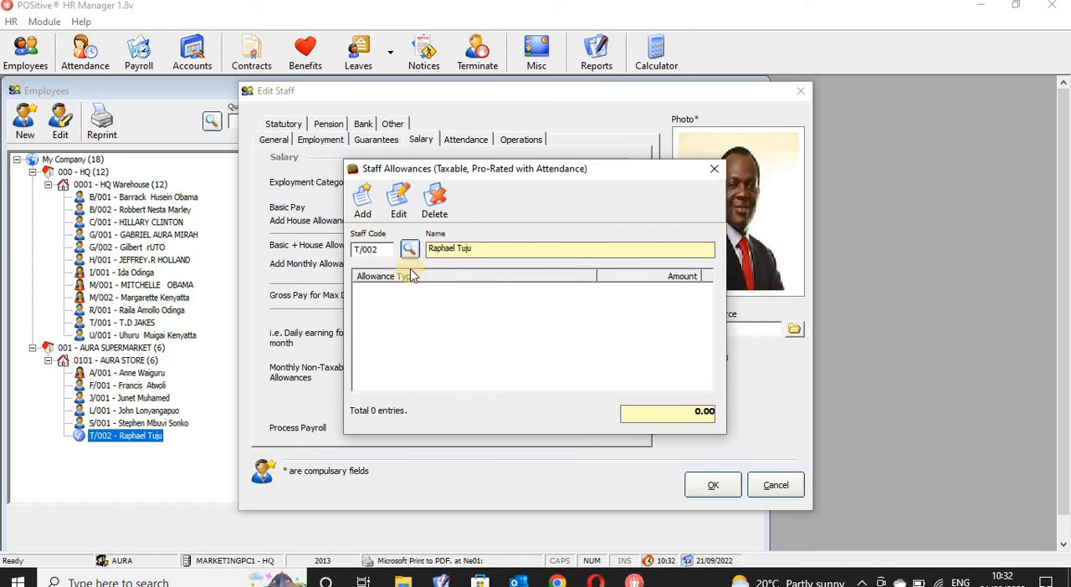
{"action": "left_click", "coordinate": [714, 168]}
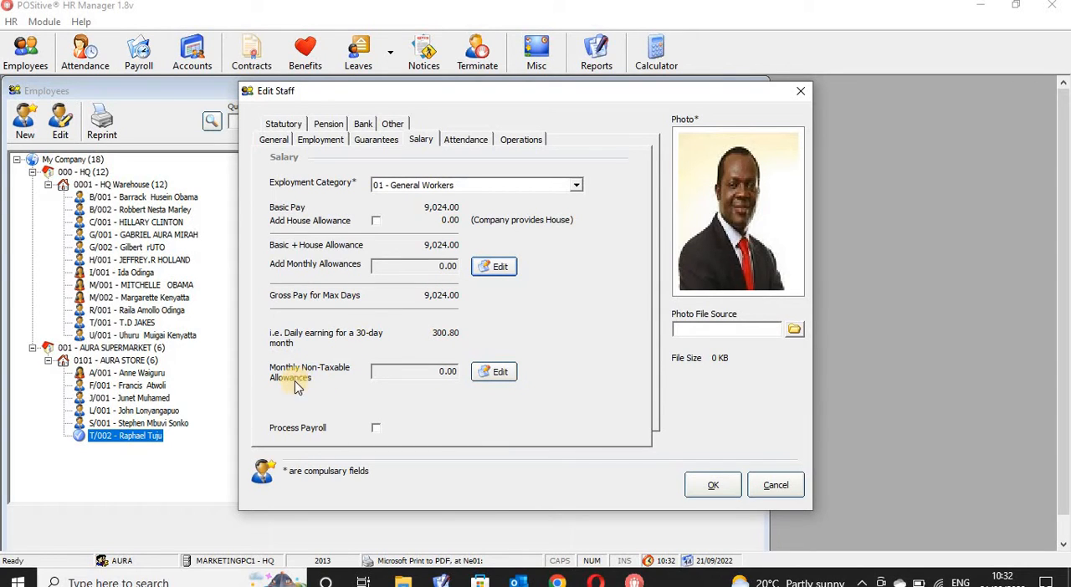
- View the employee's monthly non-taxable allowances and try out the Process Payroll option
{"action": "left_click", "coordinate": [497, 375]}
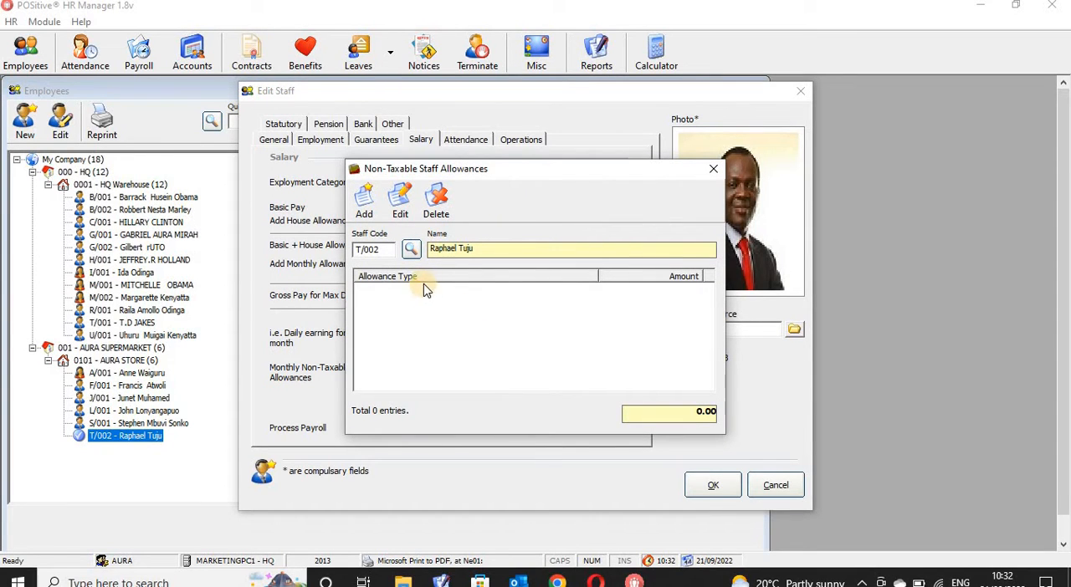
{"action": "left_click", "coordinate": [713, 171]}
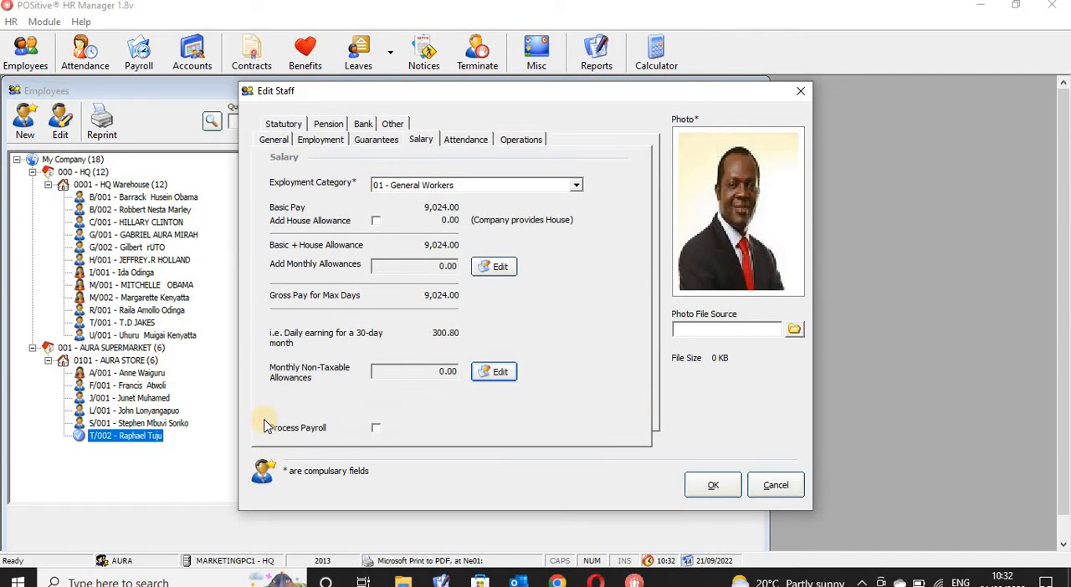
{"action": "left_click", "coordinate": [377, 430]}
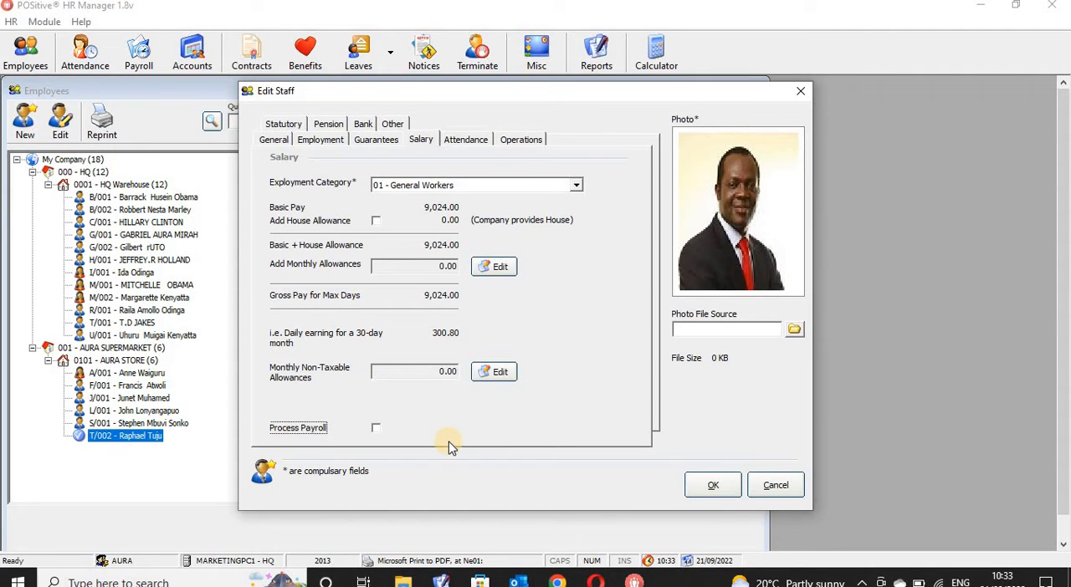
- Review the employee's attendance templates, try out the alternatives to DAILY, and leave only 01 DAILY selected
{"action": "left_click", "coordinate": [468, 142]}
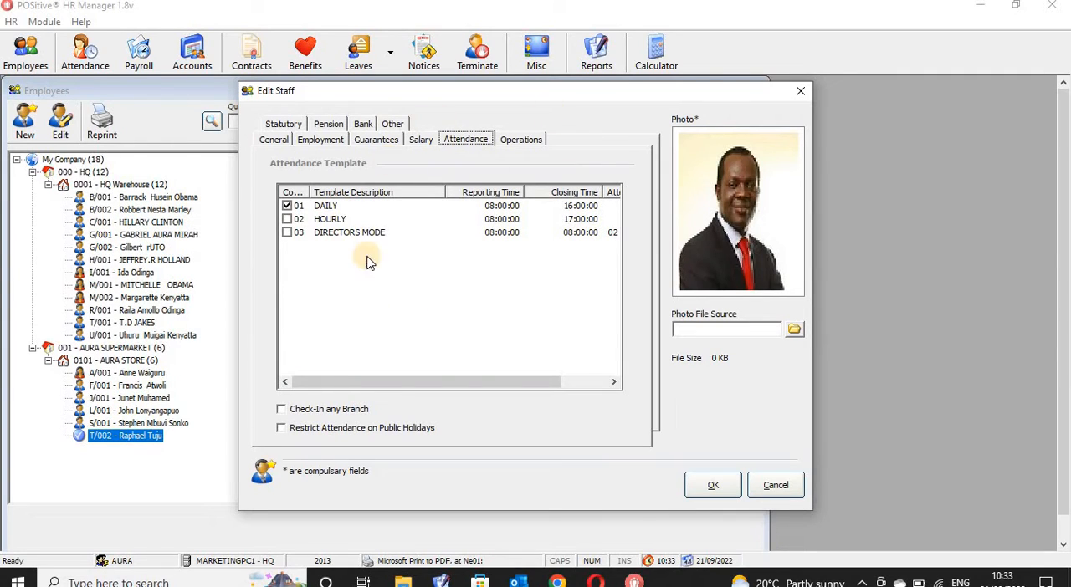
{"action": "left_click", "coordinate": [292, 210]}
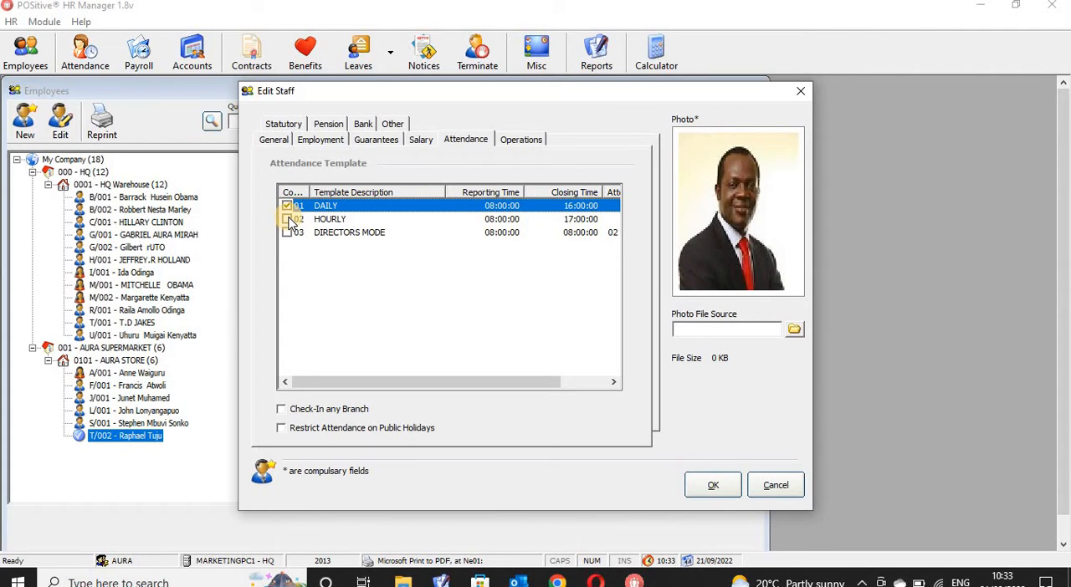
{"action": "left_click", "coordinate": [287, 219]}
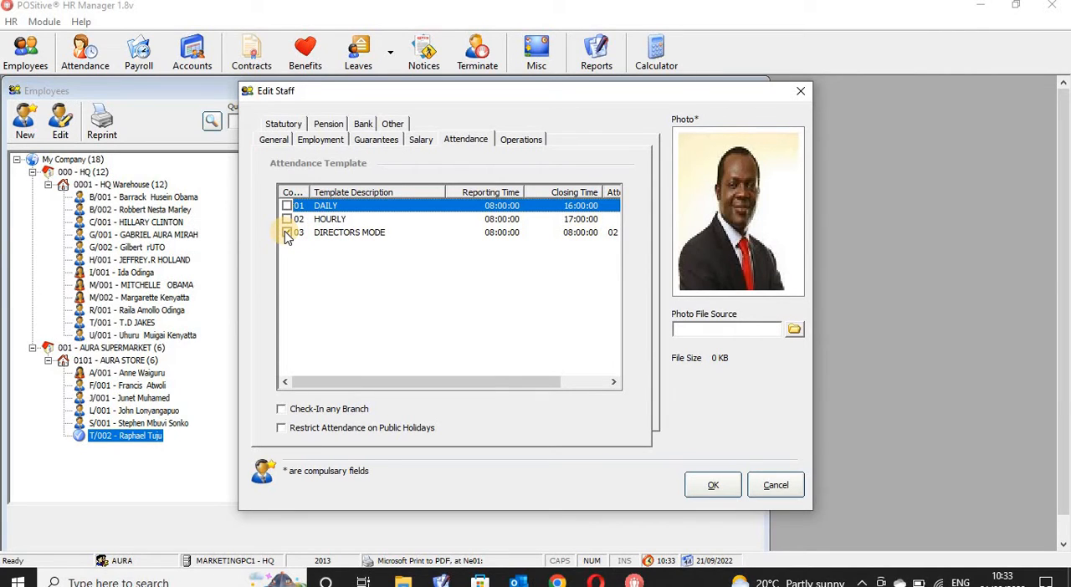
{"action": "left_click", "coordinate": [287, 206]}
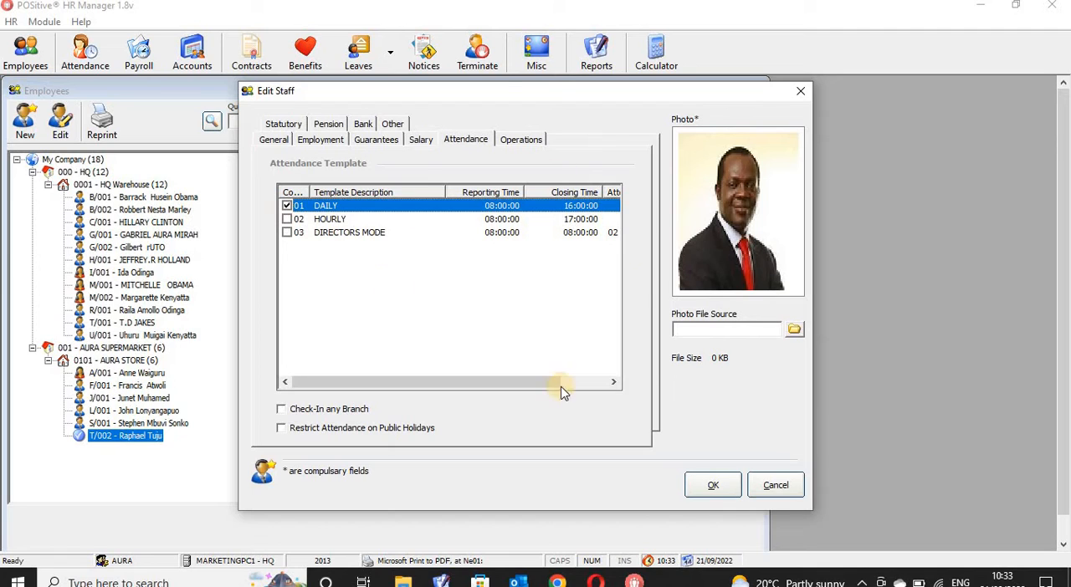
- Check the available operations categories for the employee and pick 001 - Turnboys
{"action": "left_click", "coordinate": [522, 140]}
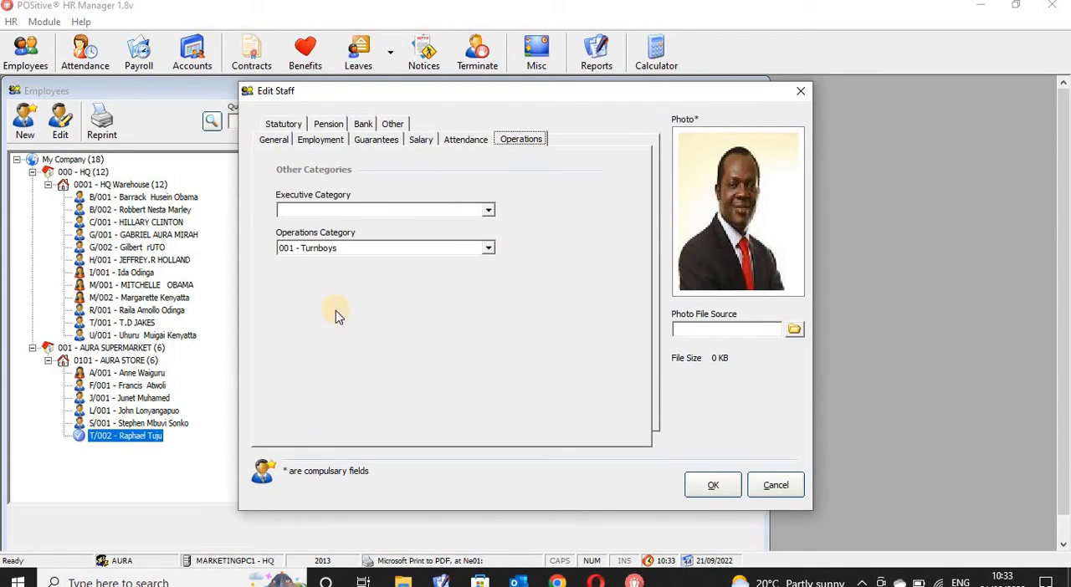
{"action": "left_click", "coordinate": [489, 246]}
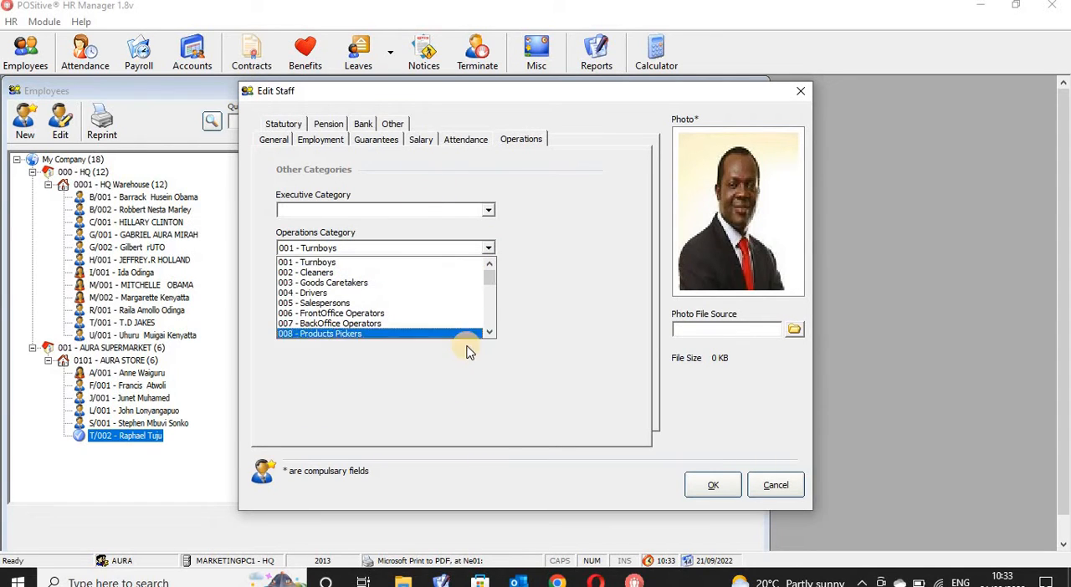
{"action": "left_click", "coordinate": [435, 263]}
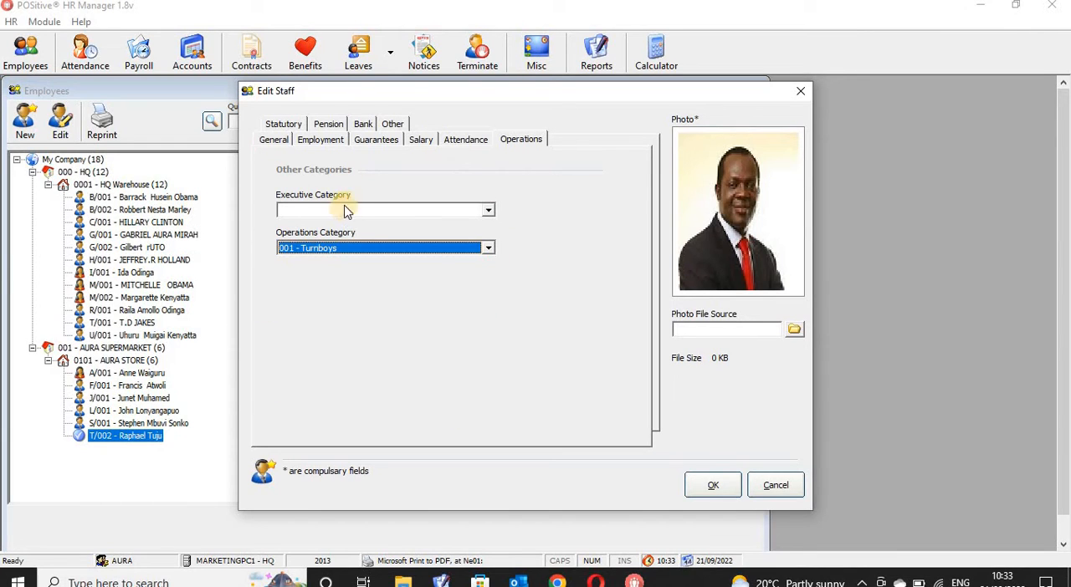
- Review the employee's statutory details, return to the general details and save the staff record
{"action": "left_click", "coordinate": [284, 125]}
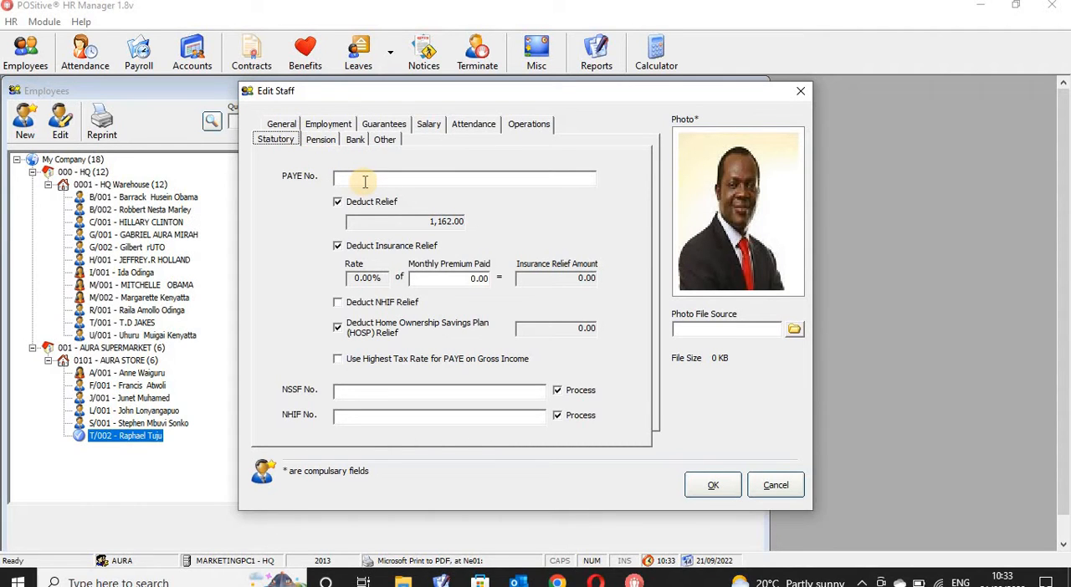
{"action": "left_click", "coordinate": [365, 183]}
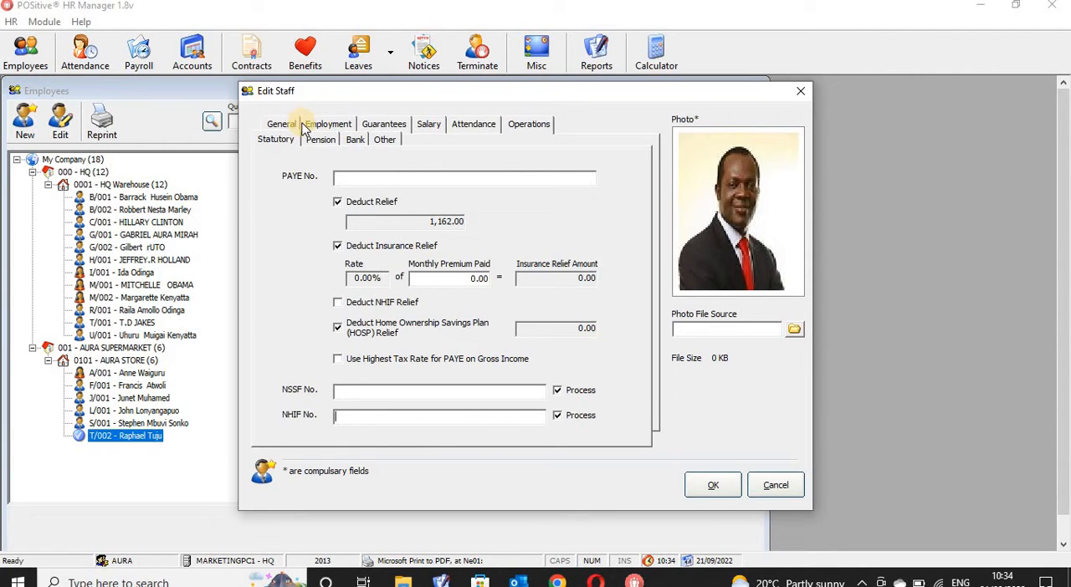
{"action": "left_click", "coordinate": [282, 125]}
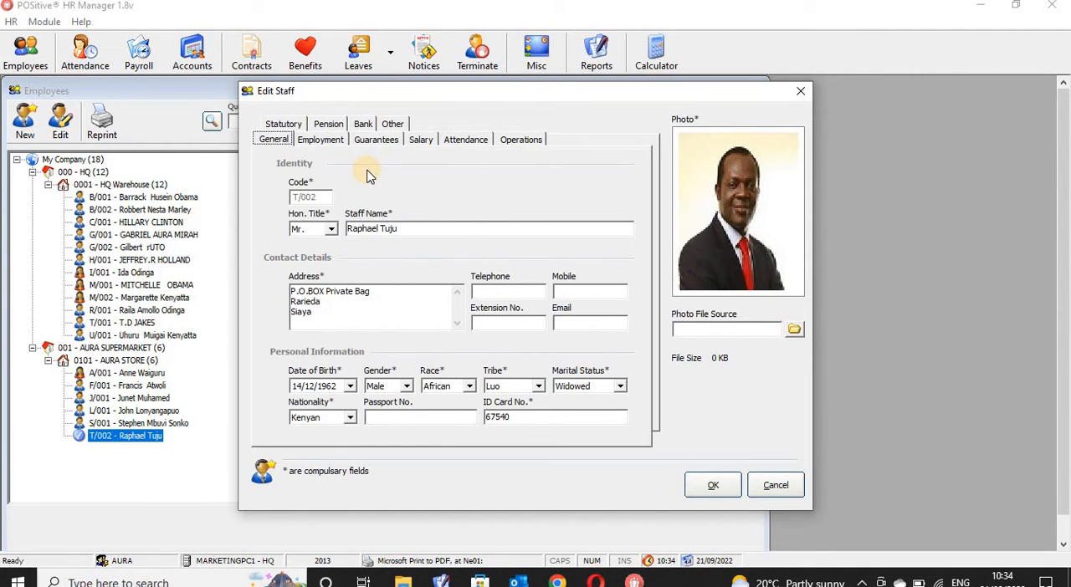
{"action": "left_click", "coordinate": [713, 485]}
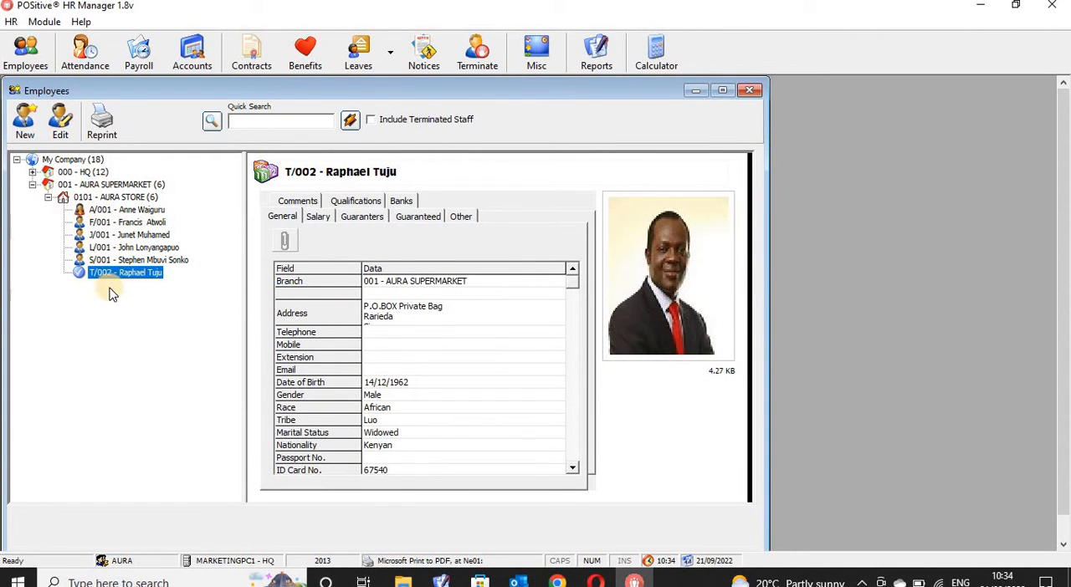
- Add a Degrees qualification for 2008 with the grade "Distinctio" to the last employee listed under AURA STORE
{"action": "left_click", "coordinate": [126, 185]}
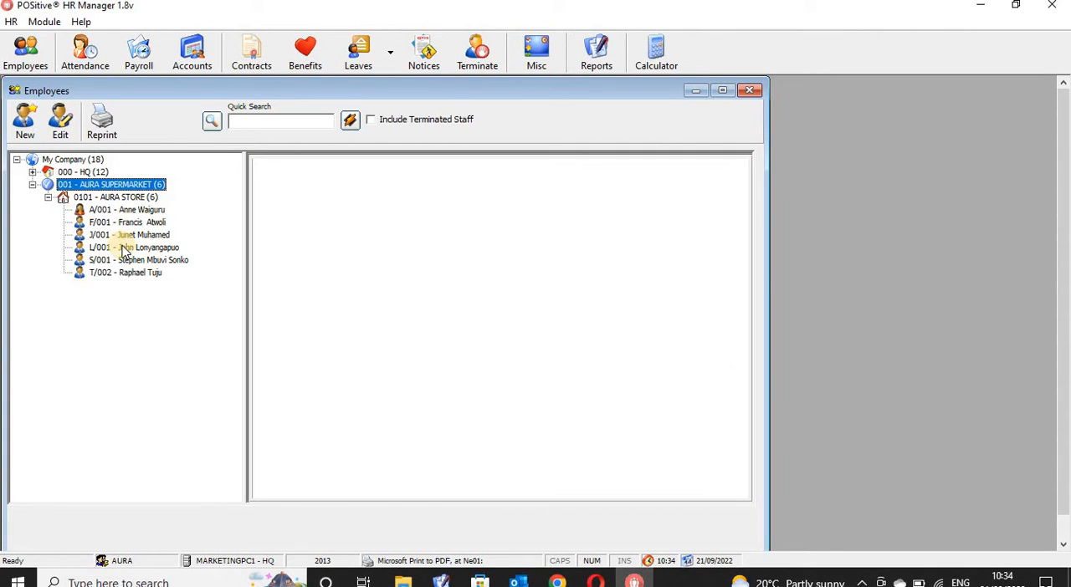
{"action": "left_click", "coordinate": [131, 274]}
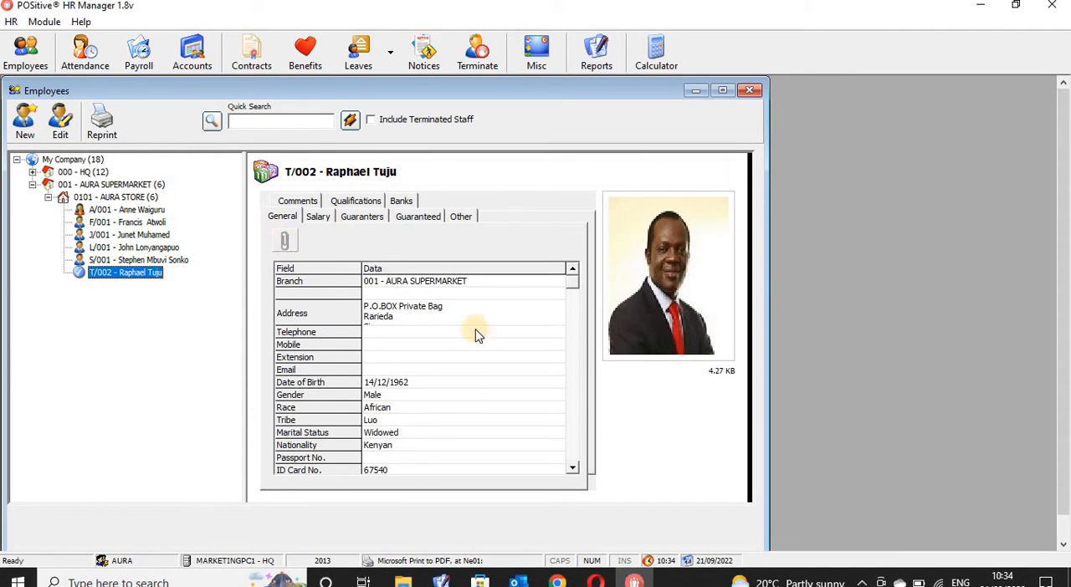
{"action": "left_click", "coordinate": [362, 203]}
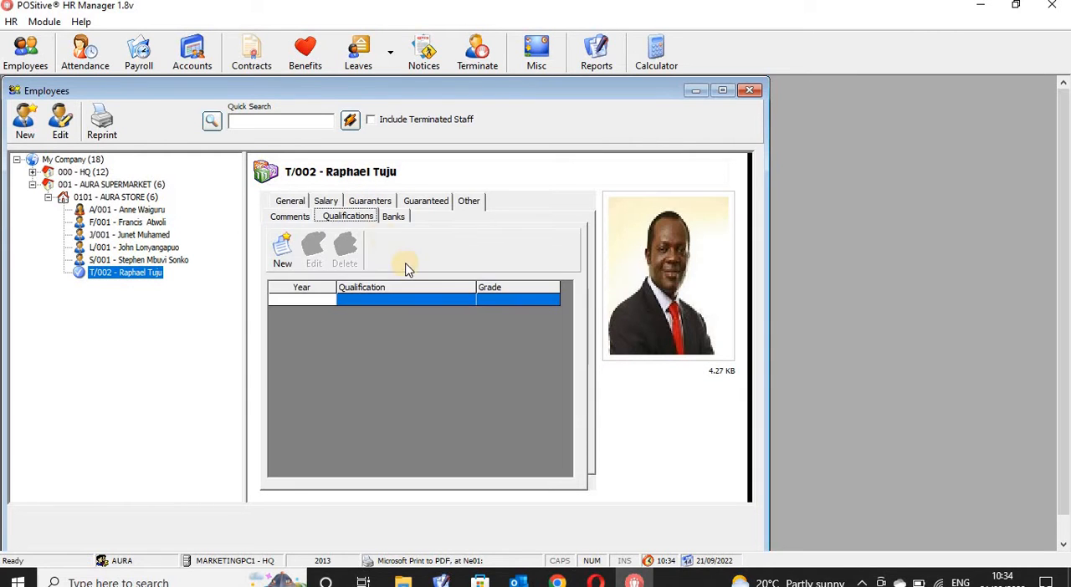
{"action": "left_click", "coordinate": [282, 249]}
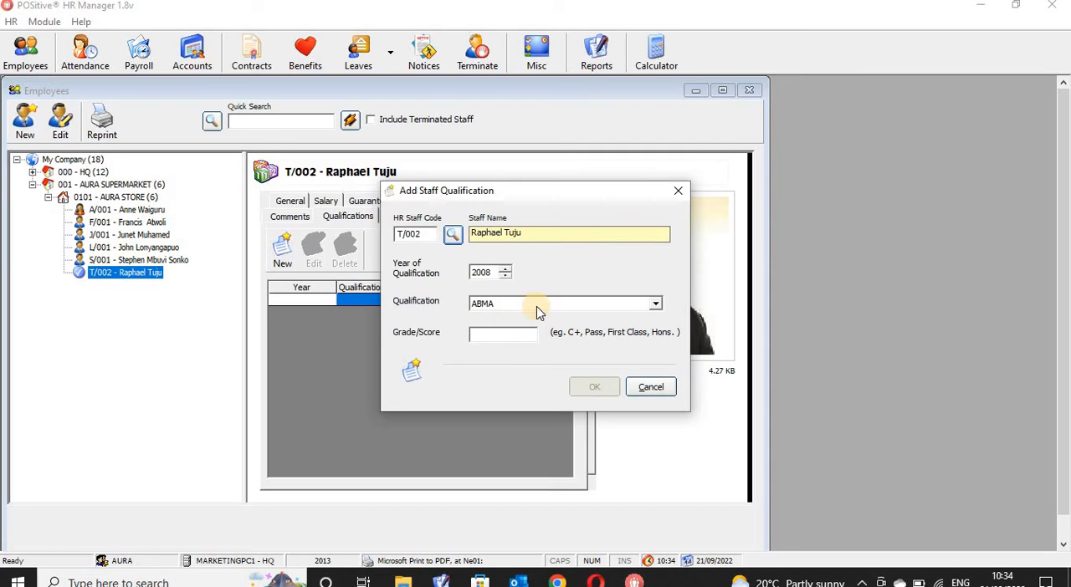
{"action": "left_click", "coordinate": [655, 304]}
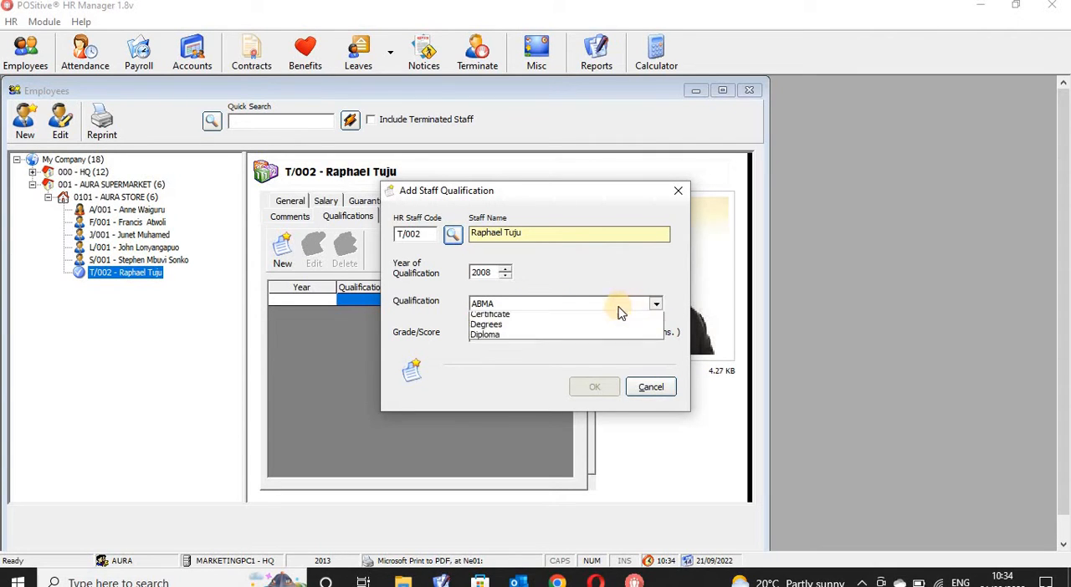
{"action": "left_click", "coordinate": [590, 339]}
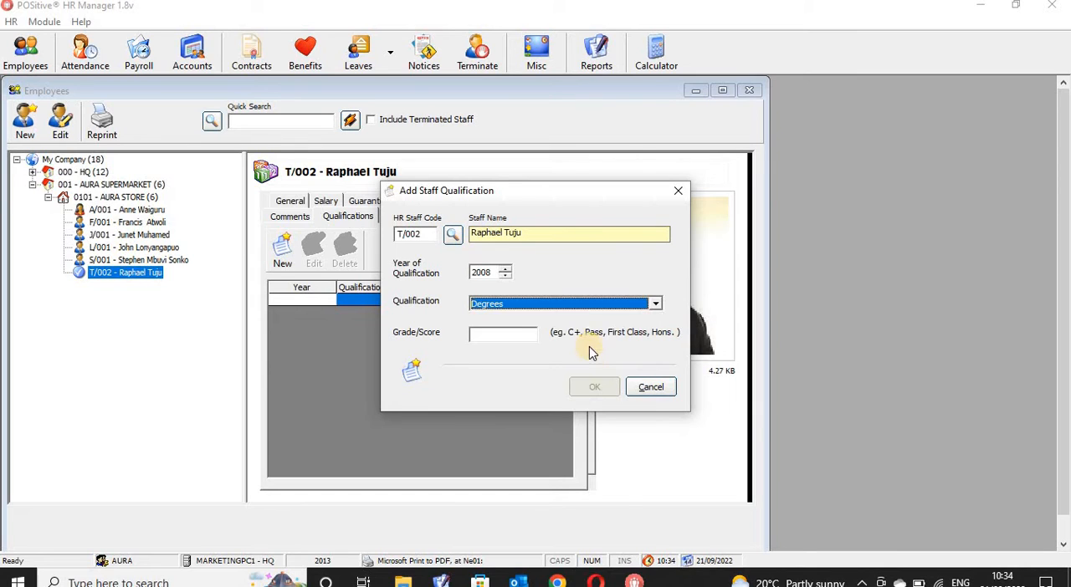
{"action": "left_click", "coordinate": [513, 336]}
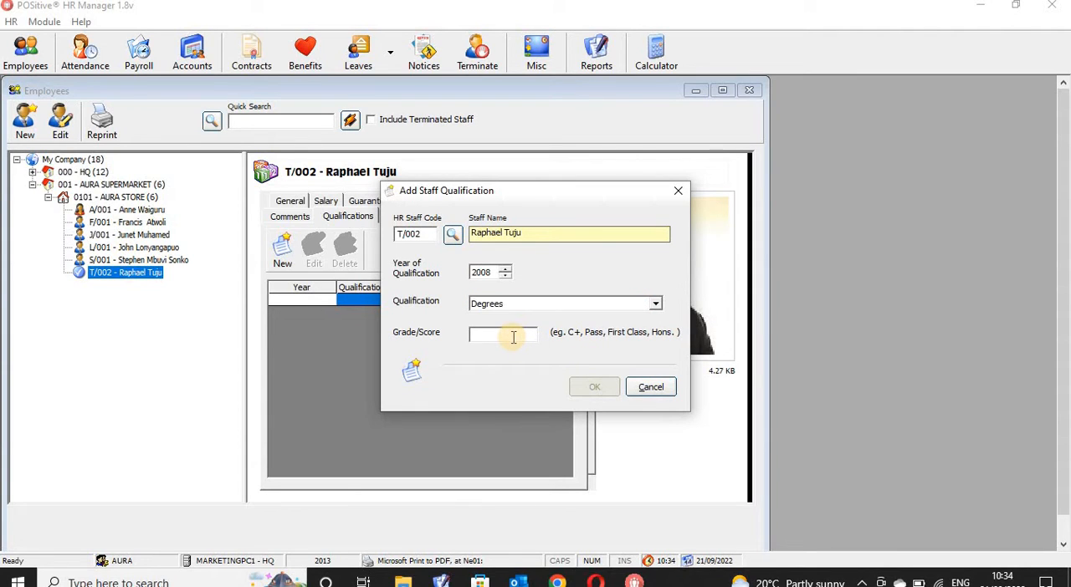
{"action": "type", "text": "Distinctio"}
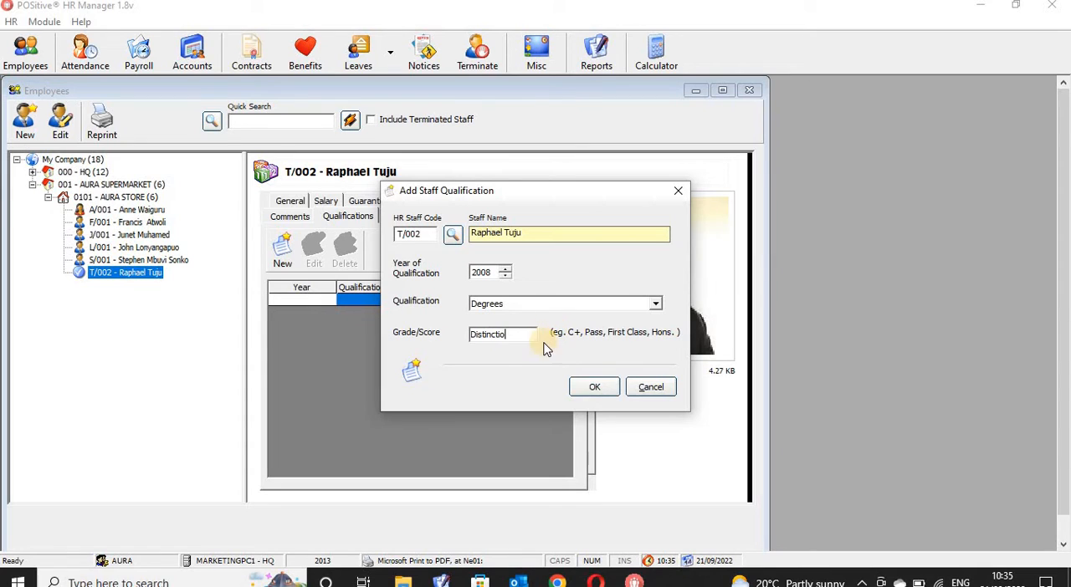
{"action": "left_click", "coordinate": [604, 387]}
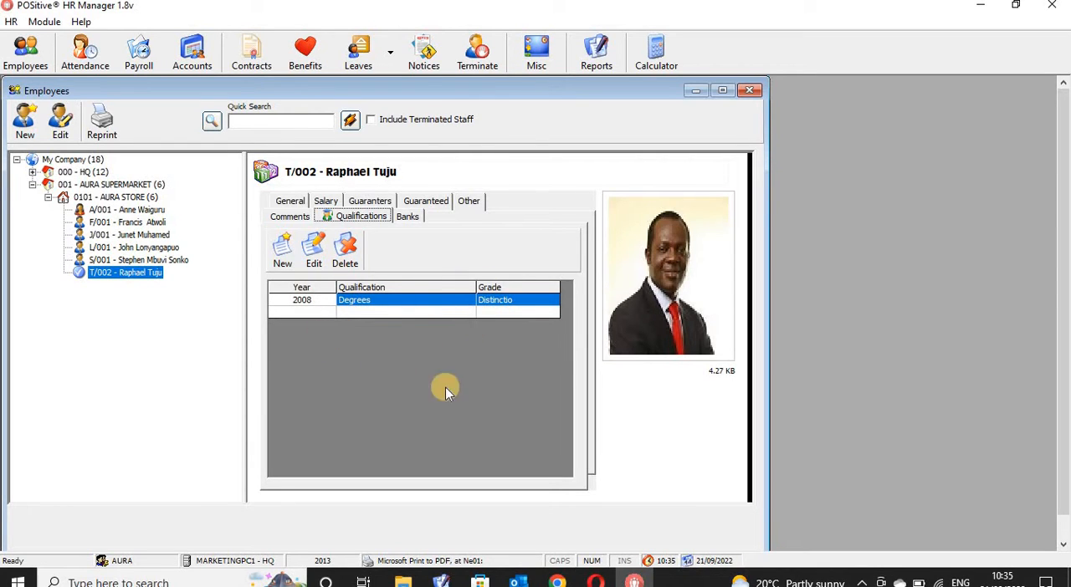
- Change the grade of the employee's Degrees qualification to Honors
{"action": "left_click", "coordinate": [314, 263]}
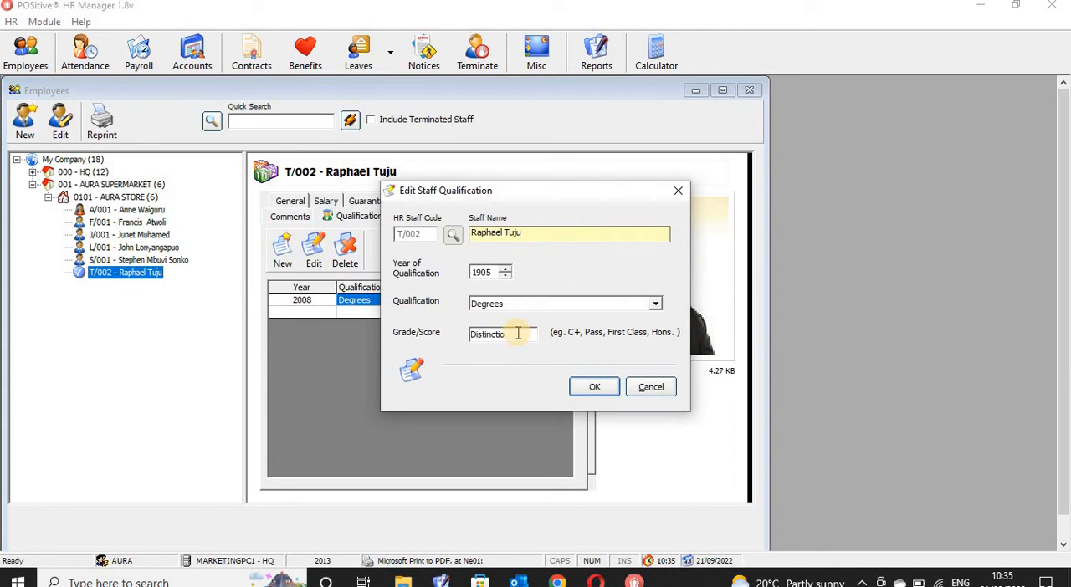
{"action": "double_click", "coordinate": [518, 333]}
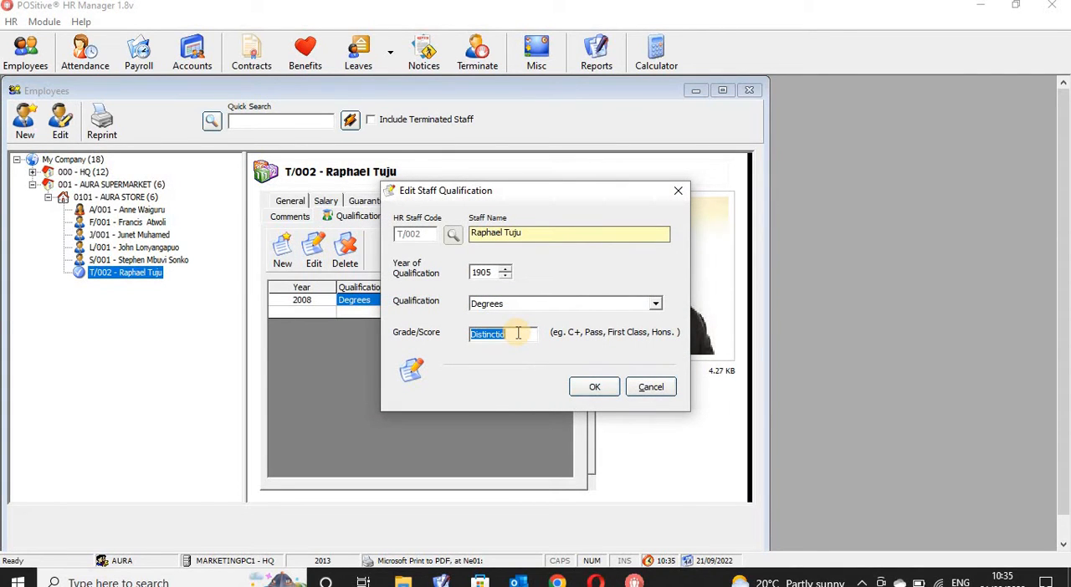
{"action": "type", "text": "Honors"}
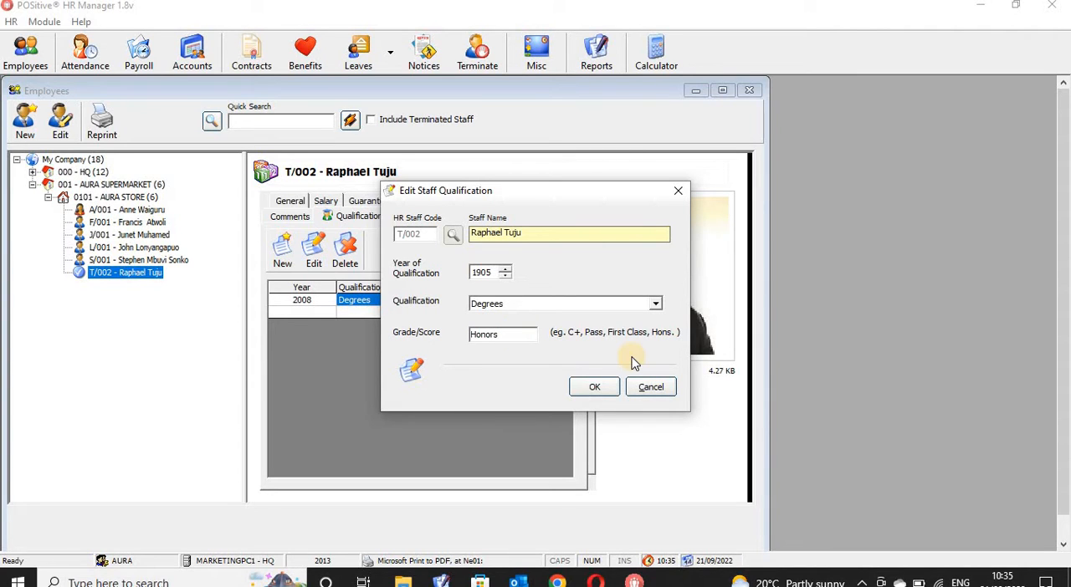
{"action": "left_click", "coordinate": [594, 390]}
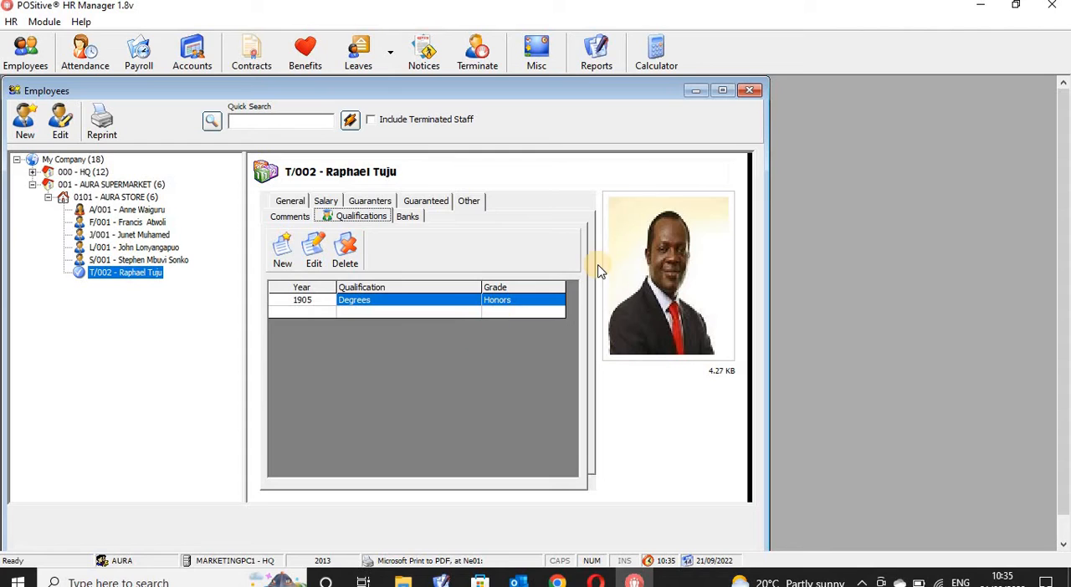
- Close the employee list and look up the same employee's branch and attendance template in the attendance module, searching by surname
{"action": "left_click", "coordinate": [751, 92]}
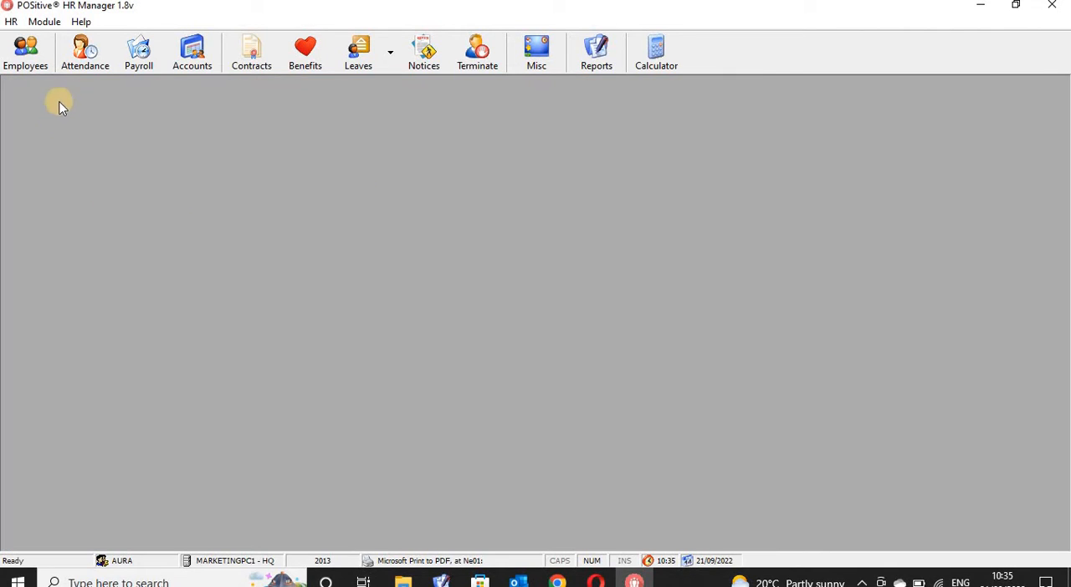
{"action": "left_click", "coordinate": [84, 57]}
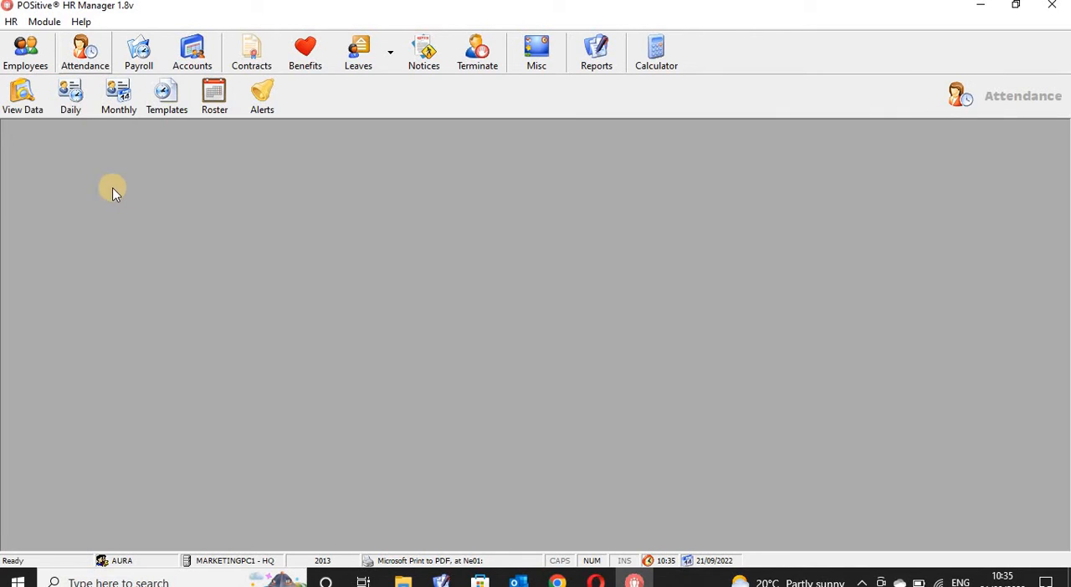
{"action": "left_click", "coordinate": [32, 104]}
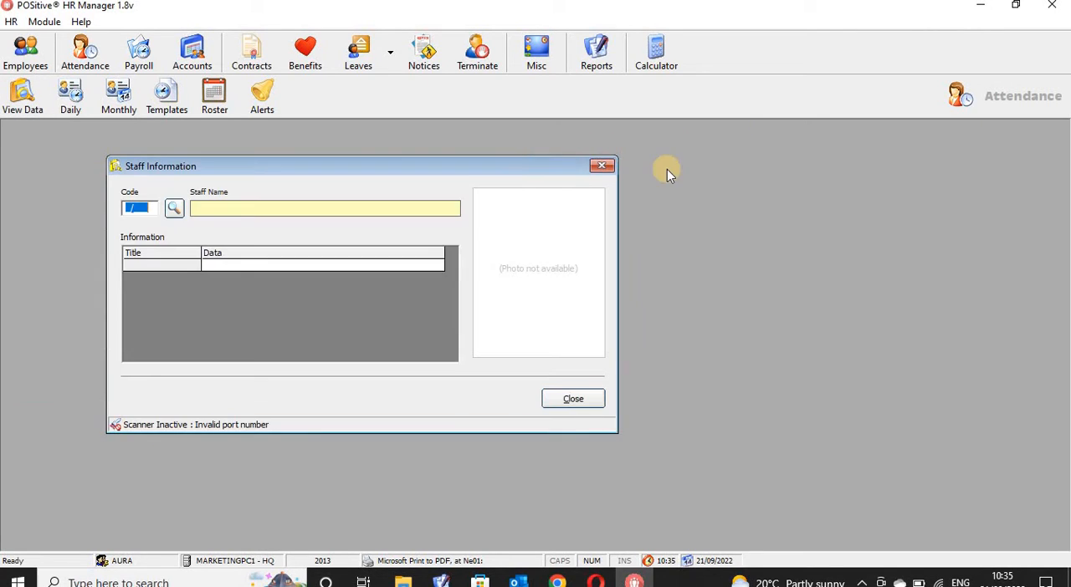
{"action": "left_click", "coordinate": [174, 209]}
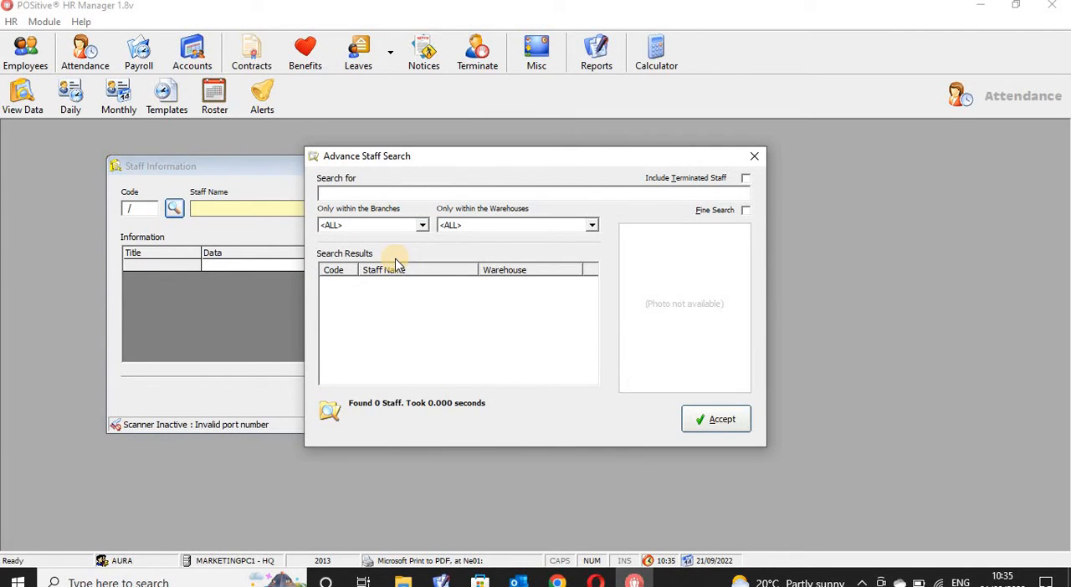
{"action": "type", "text": "Tuju"}
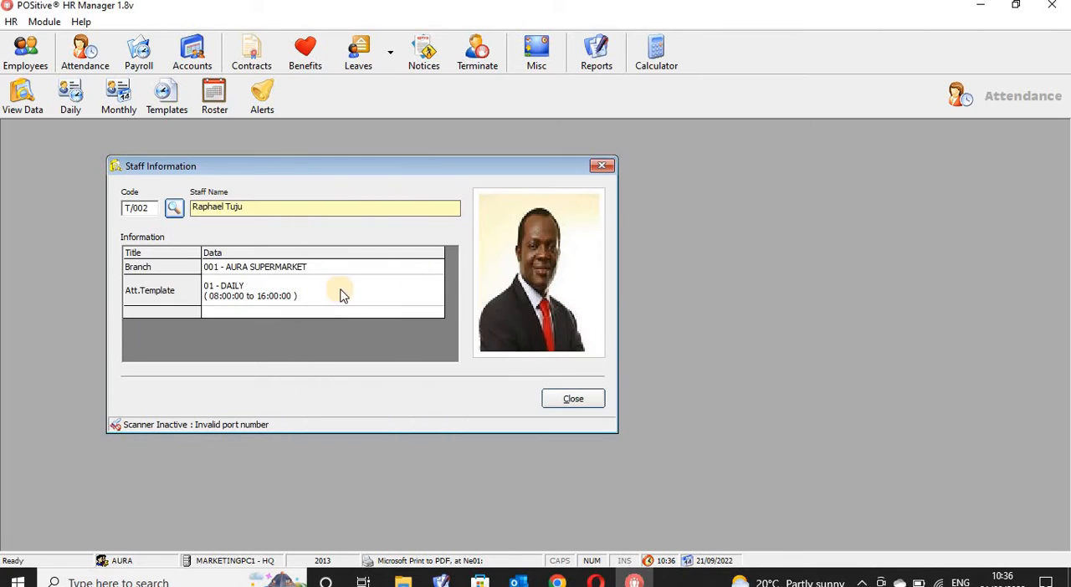
{"action": "left_click", "coordinate": [234, 274]}
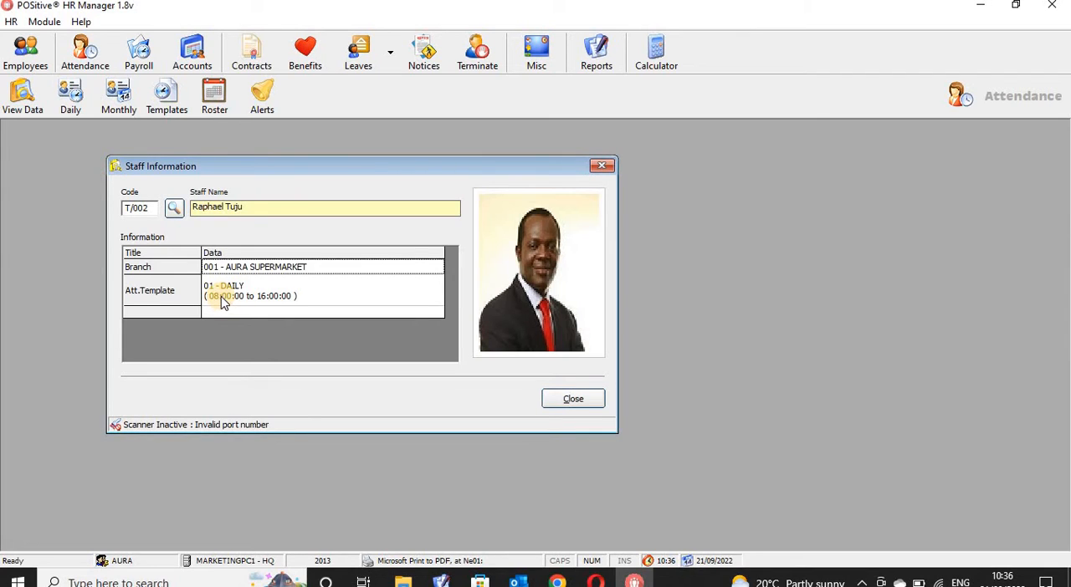
{"action": "left_click", "coordinate": [281, 301]}
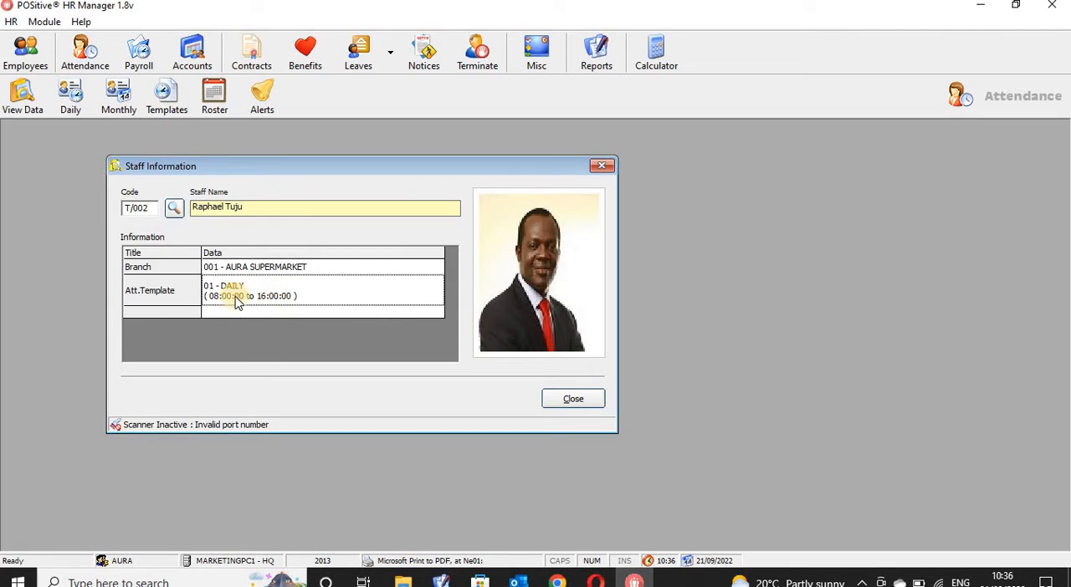
{"action": "left_click", "coordinate": [602, 167]}
- Show the daily attendance for branch 000 - HQ and warehouse 0001 - HQWS
{"action": "left_click", "coordinate": [71, 96]}
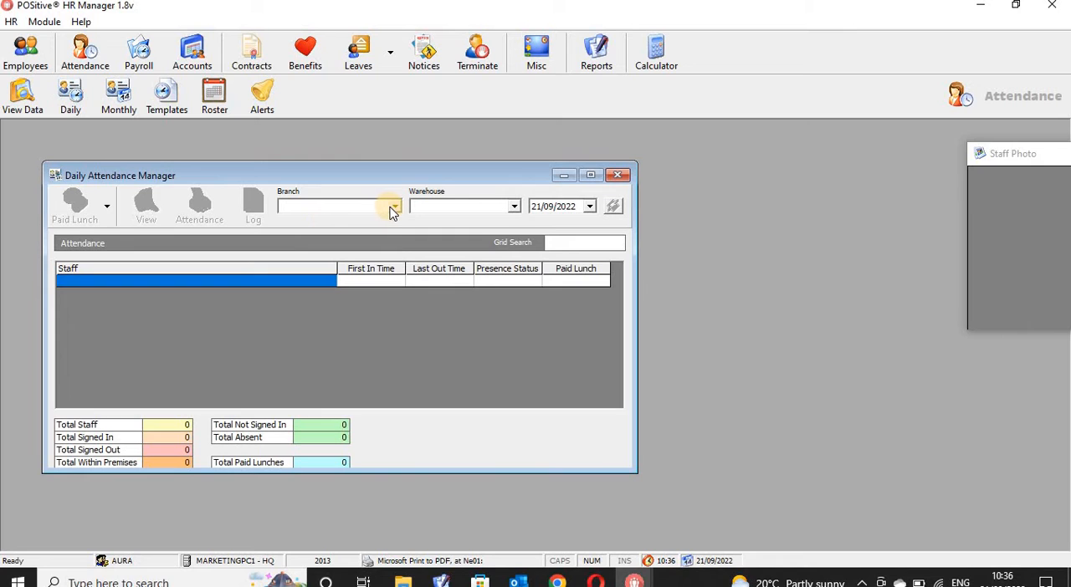
{"action": "left_click", "coordinate": [390, 210]}
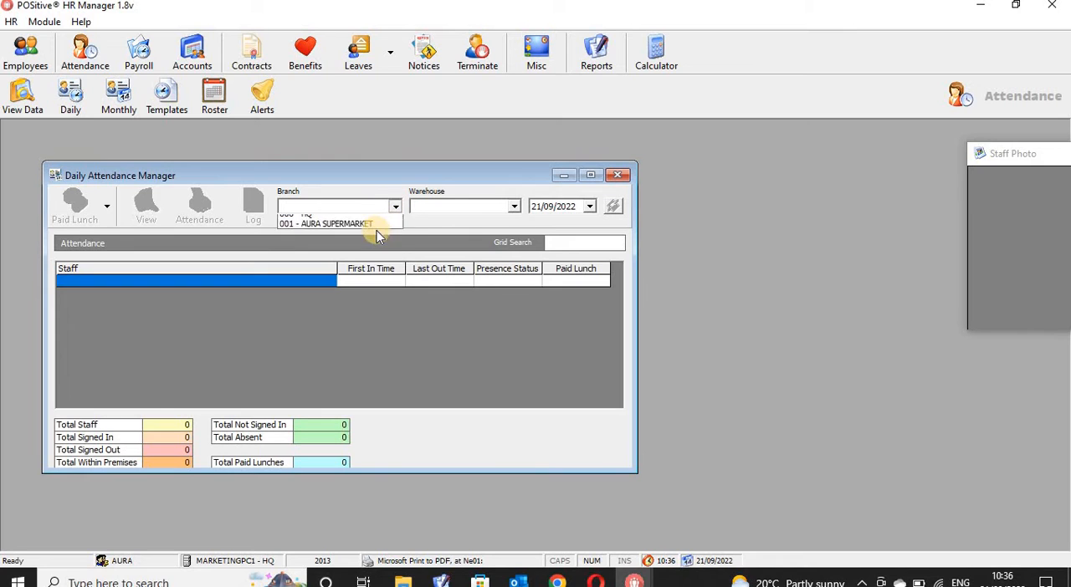
{"action": "left_click", "coordinate": [386, 223]}
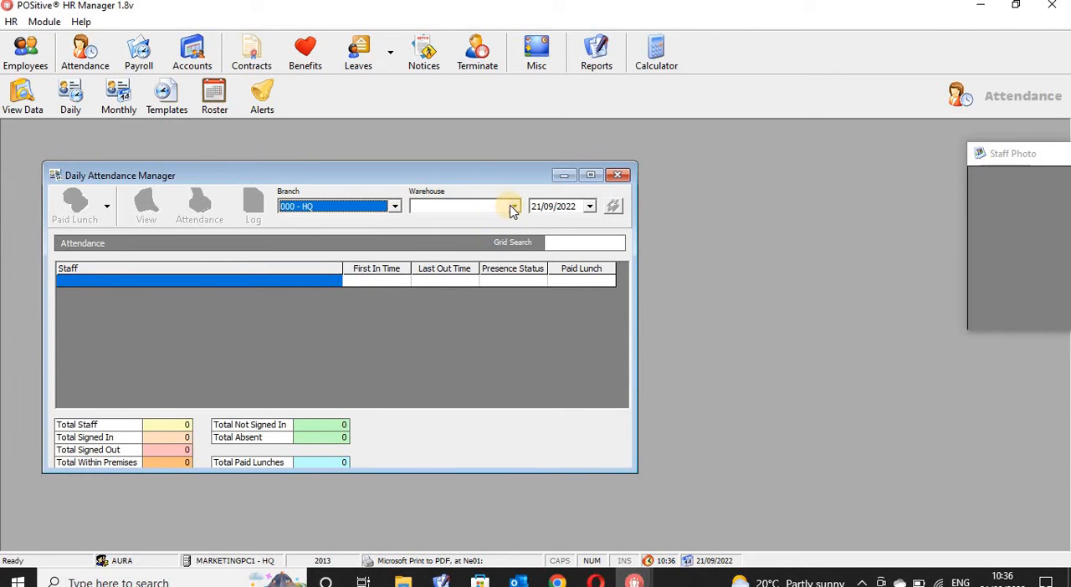
{"action": "left_click", "coordinate": [513, 207]}
{"action": "left_click", "coordinate": [468, 225]}
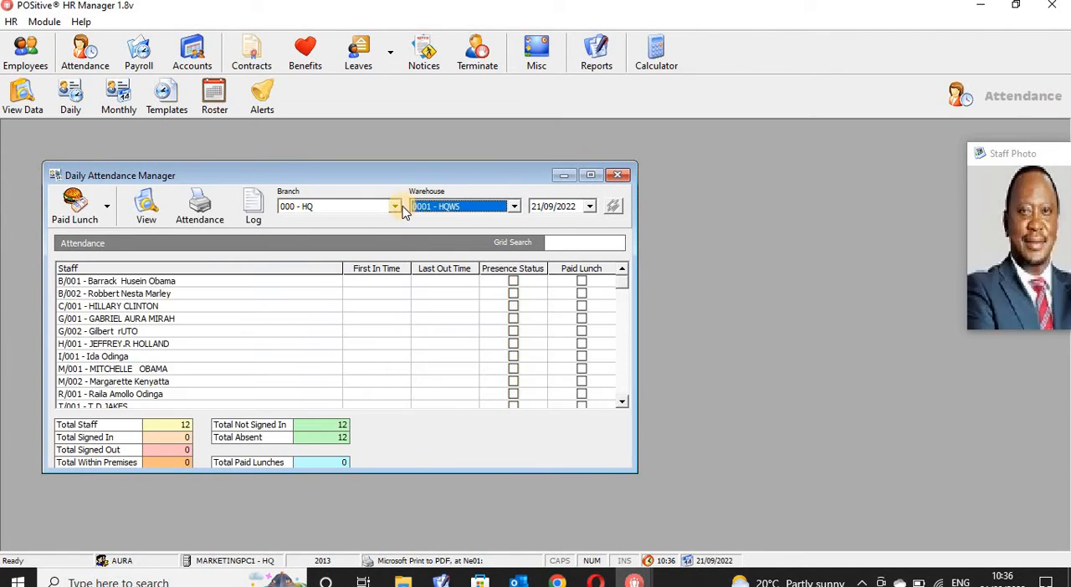
- Show the daily attendance for branch 001 - AURA SUPERMARKET and warehouse 0101 - AURA STORE, with the Staff Photo window placed beside the attendance manager
{"action": "left_click", "coordinate": [397, 207]}
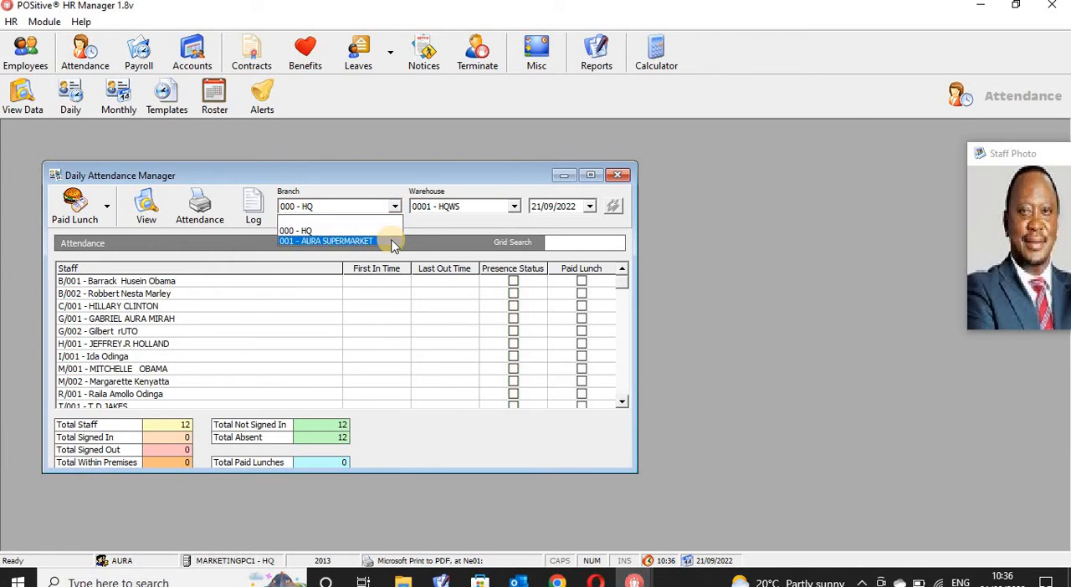
{"action": "left_click", "coordinate": [389, 237]}
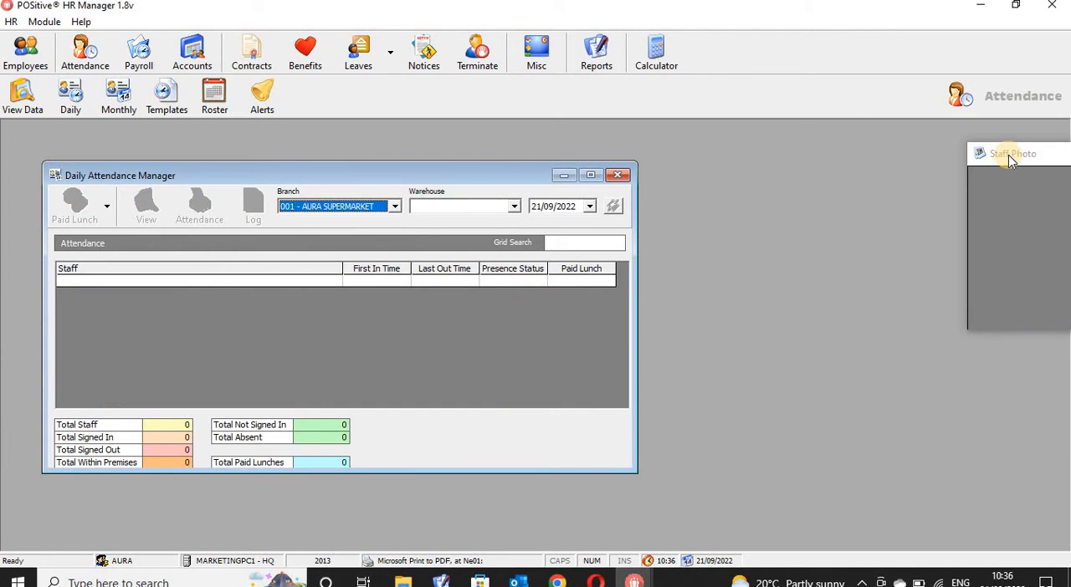
{"action": "left_click_drag", "start_coordinate": [1010, 161], "coordinate": [775, 181]}
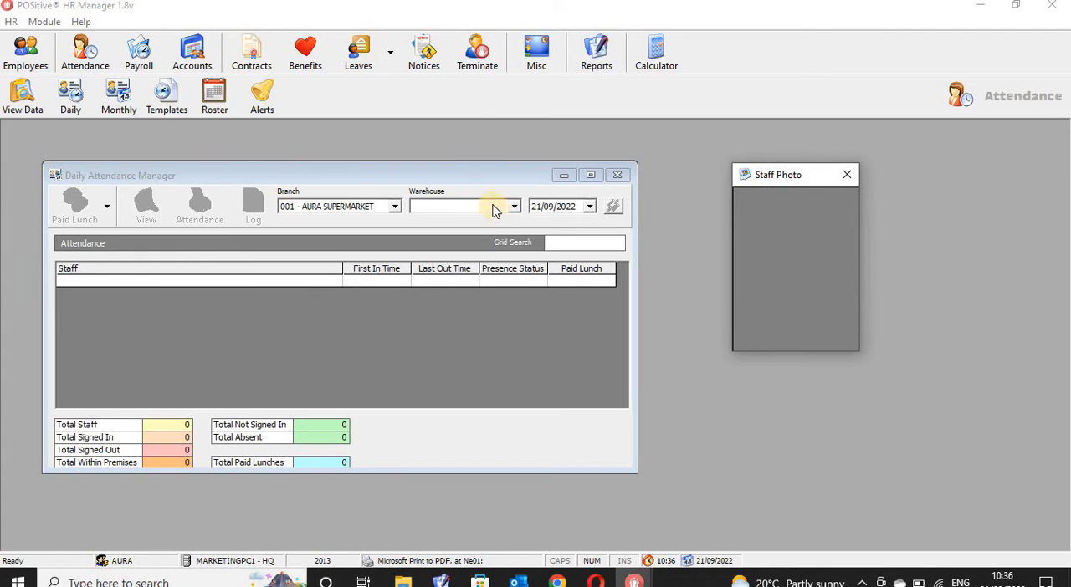
{"action": "left_click", "coordinate": [512, 207]}
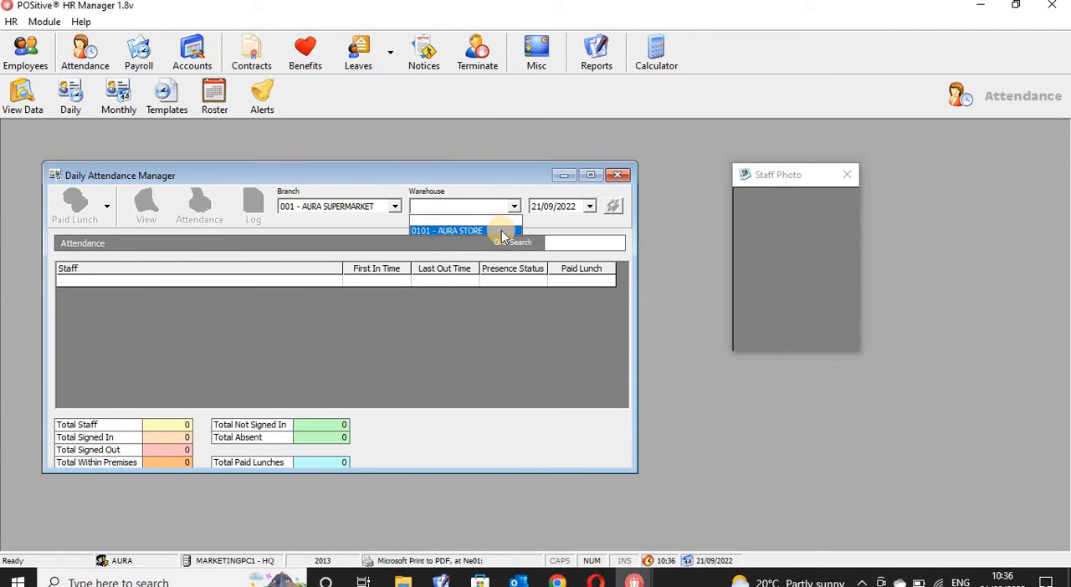
{"action": "left_click", "coordinate": [501, 231]}
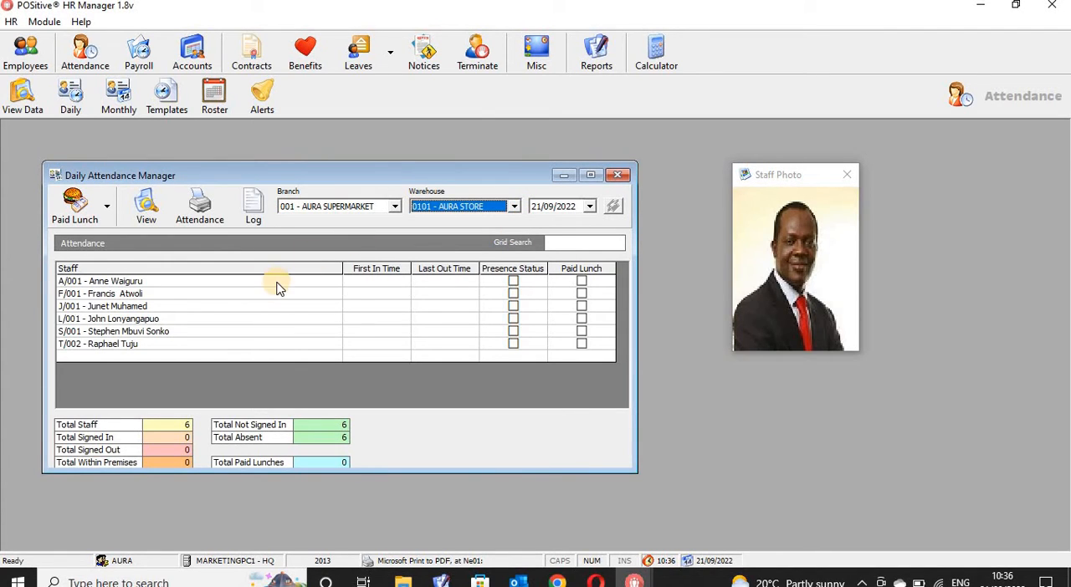
- View the staff photos of the AURA STORE employees by going through the attendance list one employee at a time
{"action": "left_click", "coordinate": [481, 347]}
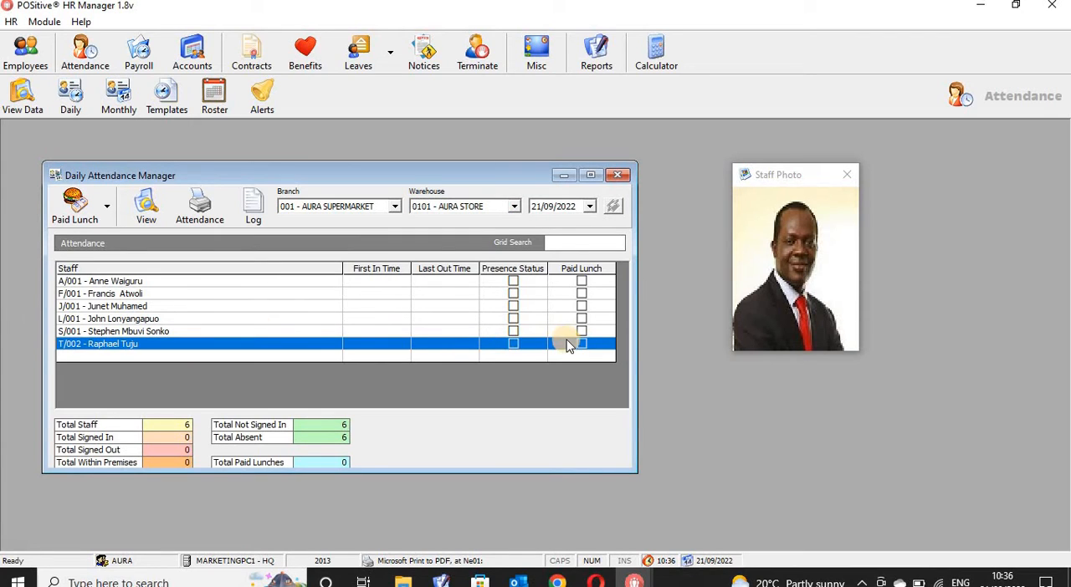
{"action": "left_click", "coordinate": [208, 332]}
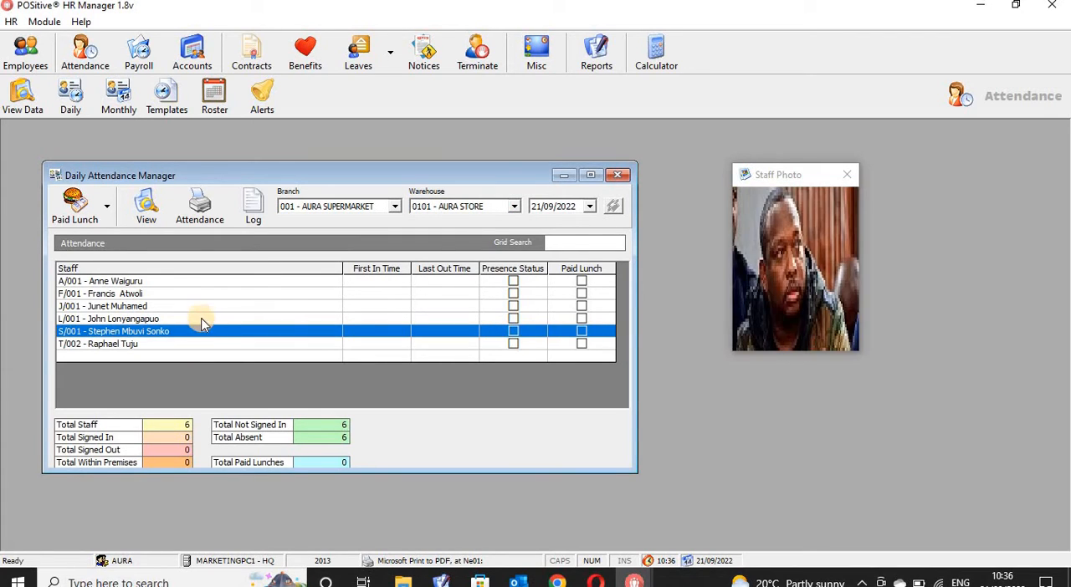
{"action": "left_click", "coordinate": [202, 320]}
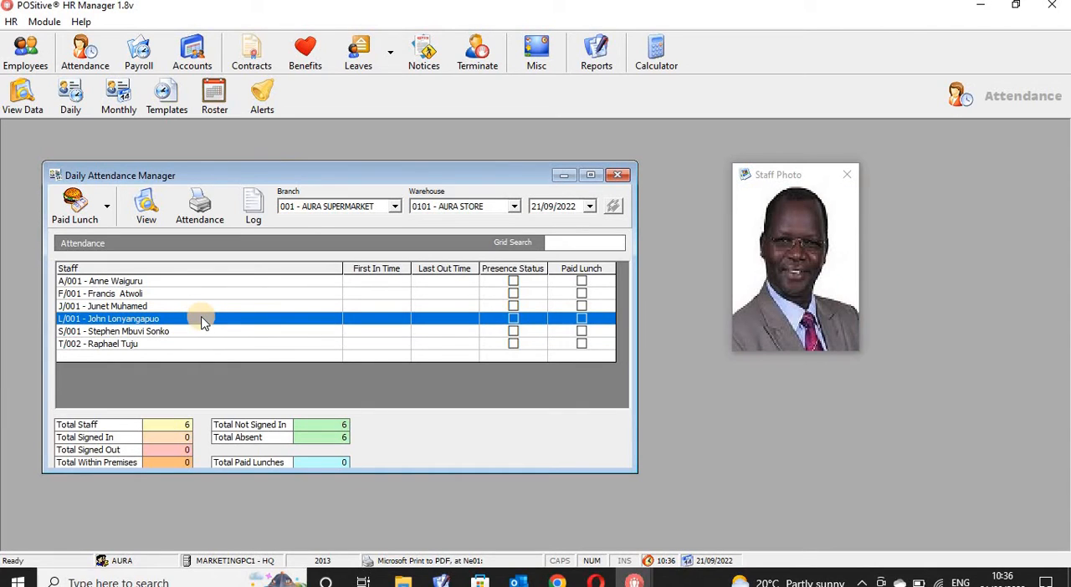
{"action": "left_click", "coordinate": [187, 307]}
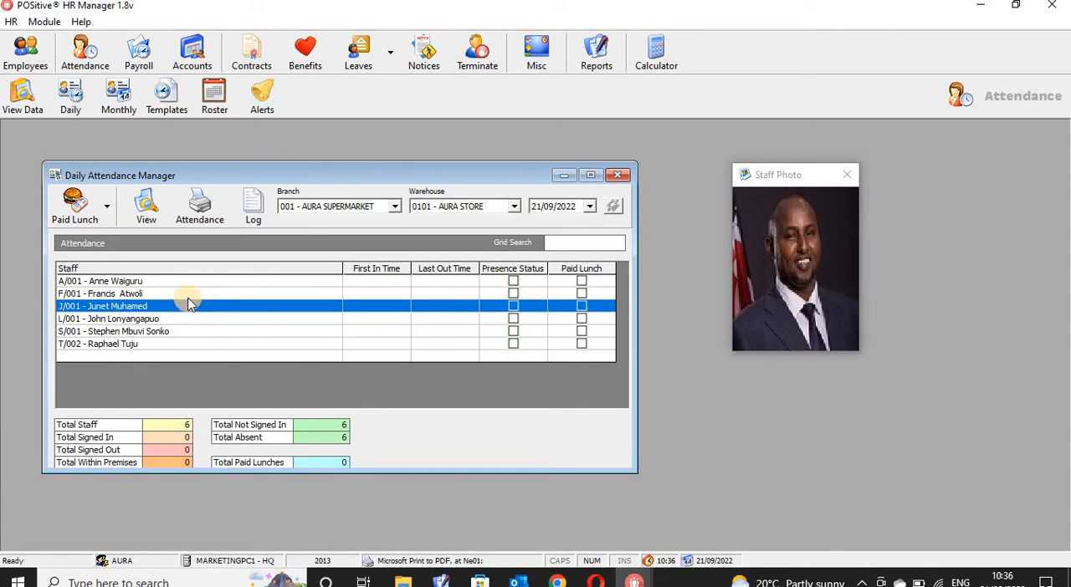
{"action": "left_click", "coordinate": [189, 296]}
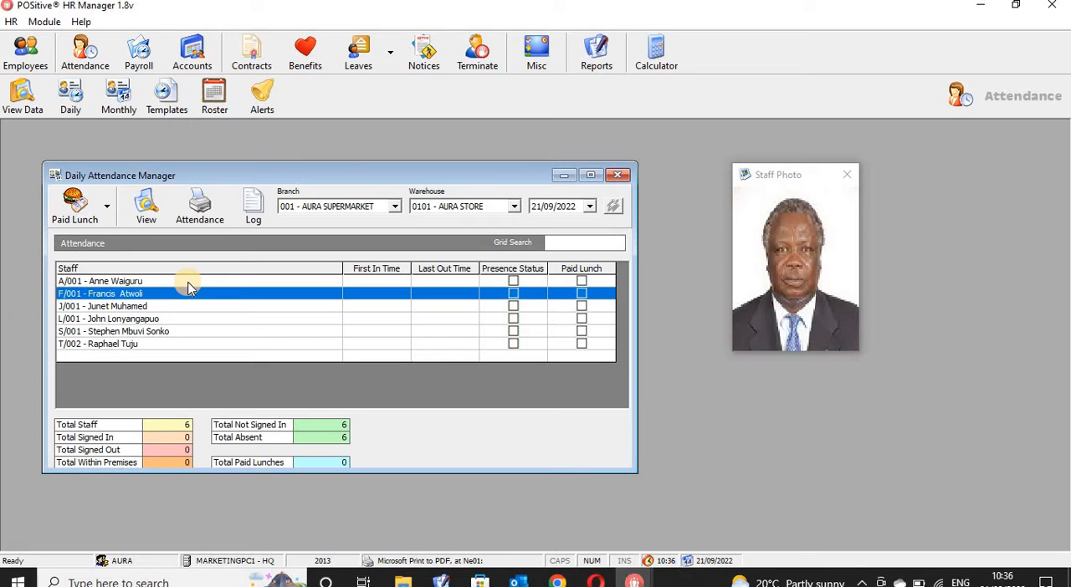
{"action": "left_click", "coordinate": [187, 282]}
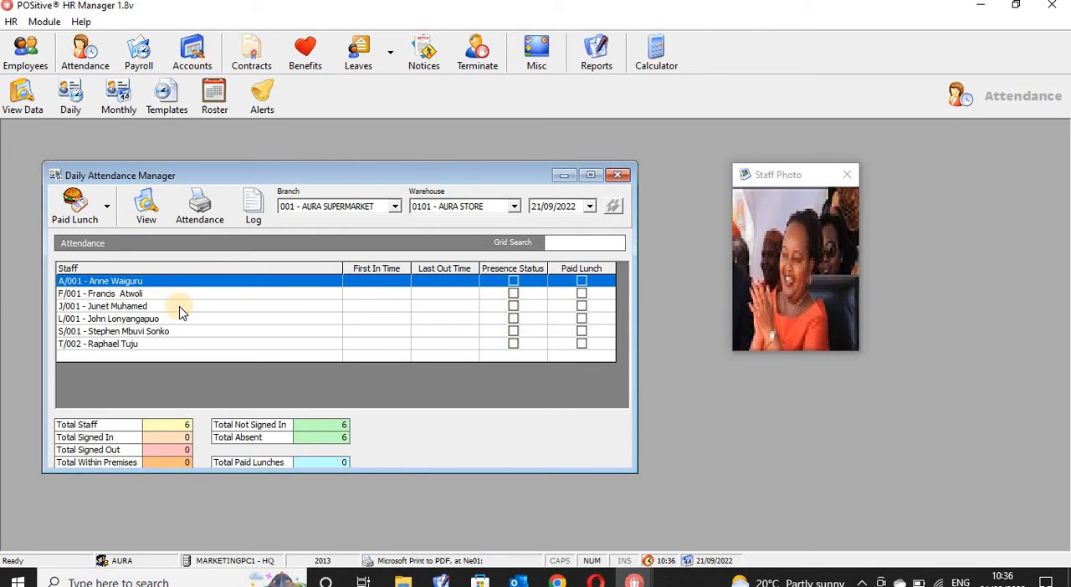
{"action": "left_click", "coordinate": [182, 308]}
{"action": "left_click", "coordinate": [174, 319]}
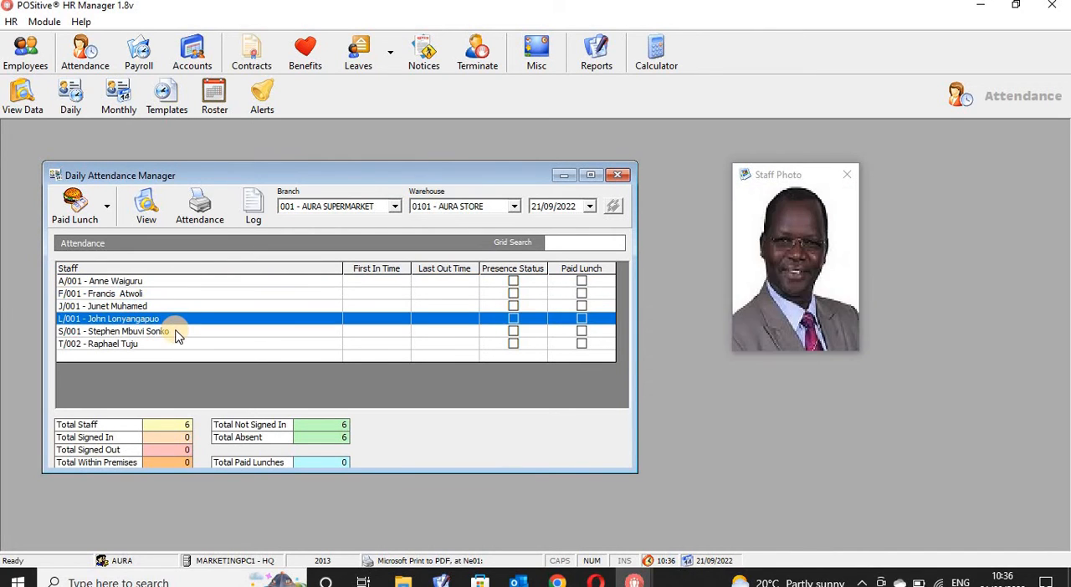
{"action": "left_click", "coordinate": [176, 333]}
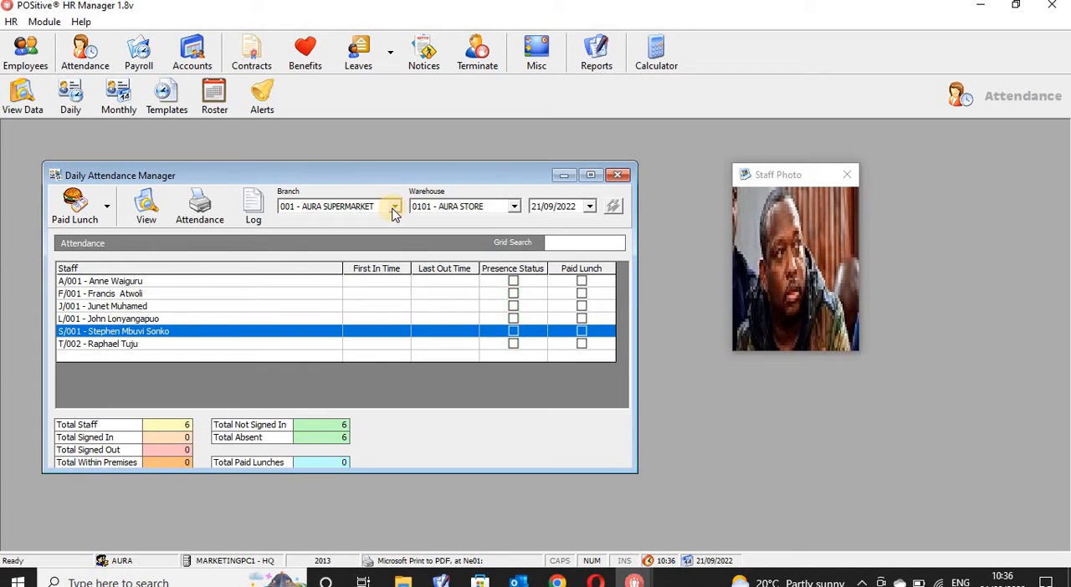
- Switch the daily attendance back to branch 000 - HQ and warehouse 0001 - HQWS
{"action": "left_click", "coordinate": [394, 210]}
{"action": "left_click", "coordinate": [368, 228]}
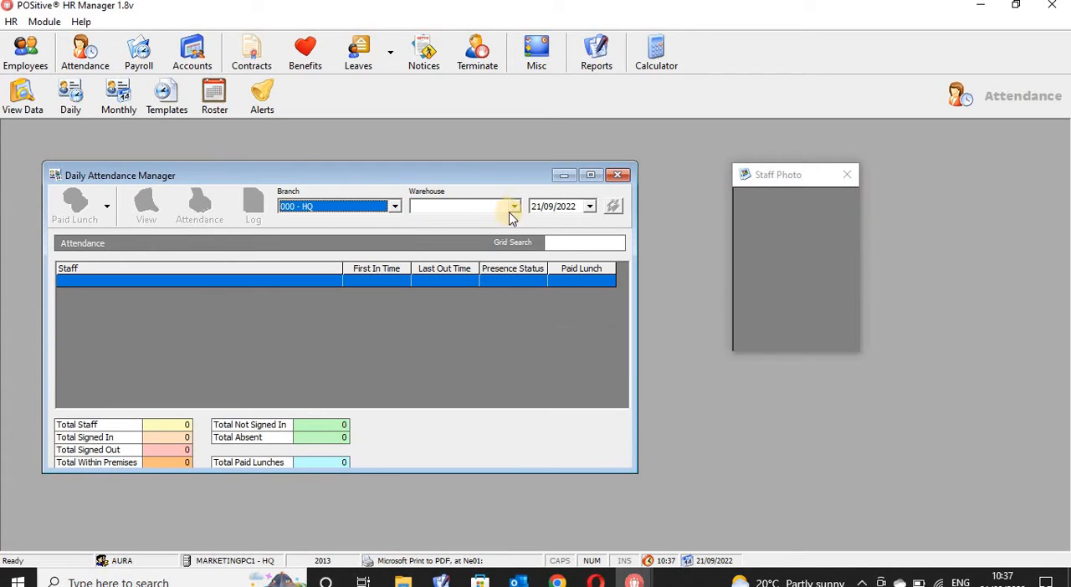
{"action": "left_click", "coordinate": [514, 207]}
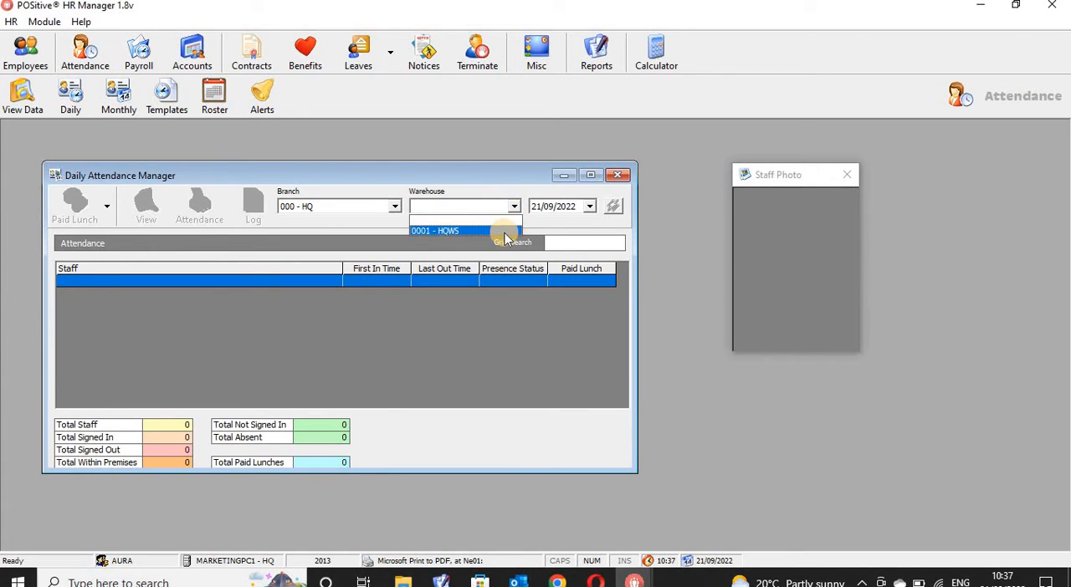
{"action": "left_click", "coordinate": [500, 232]}
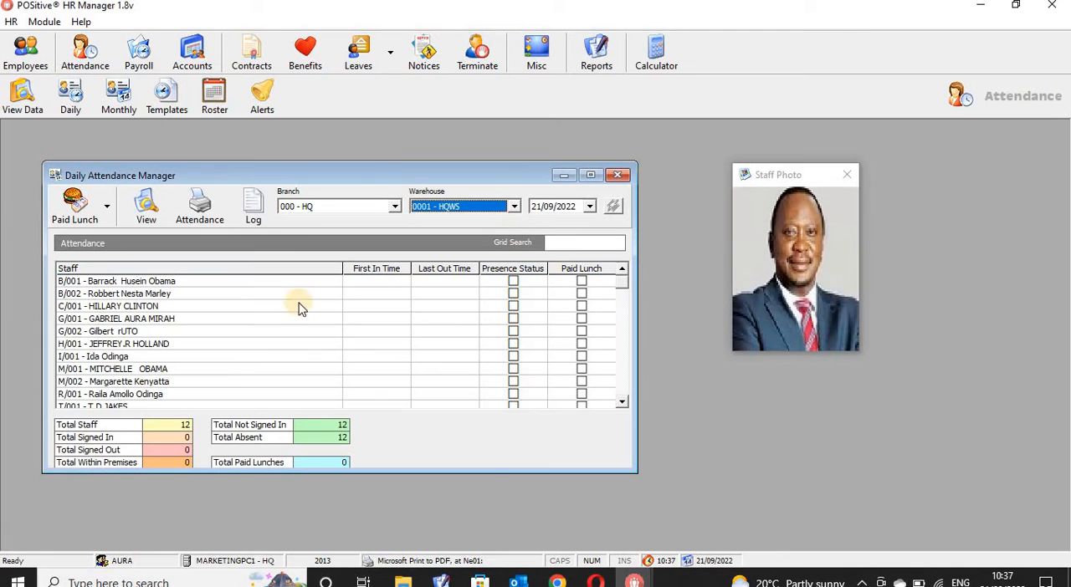
- View the staff photos of the HQWS employees, working down the attendance list from the first employee
{"action": "left_click", "coordinate": [248, 283]}
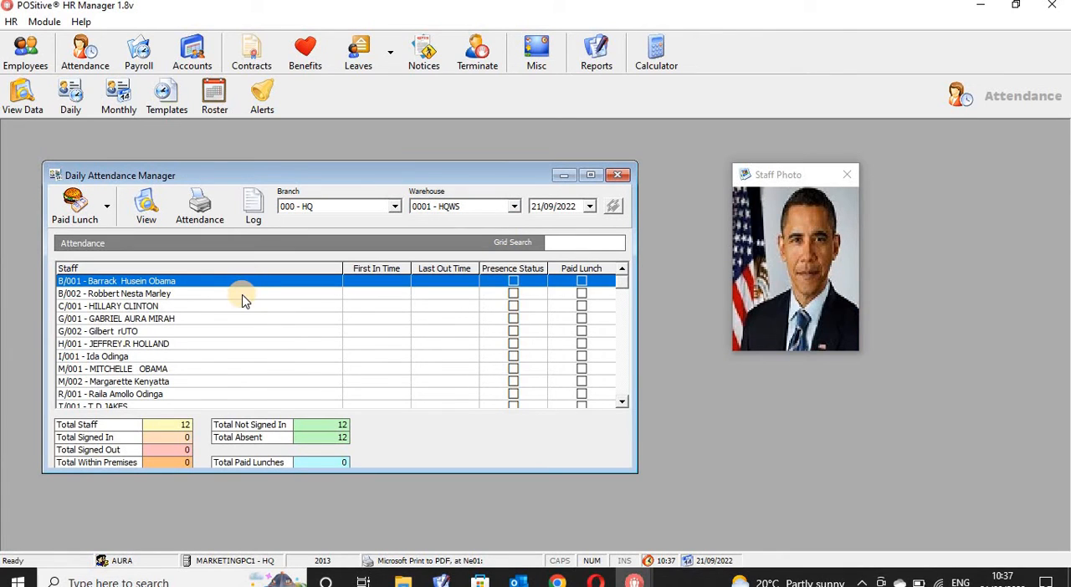
{"action": "left_click", "coordinate": [241, 294]}
{"action": "left_click", "coordinate": [239, 307]}
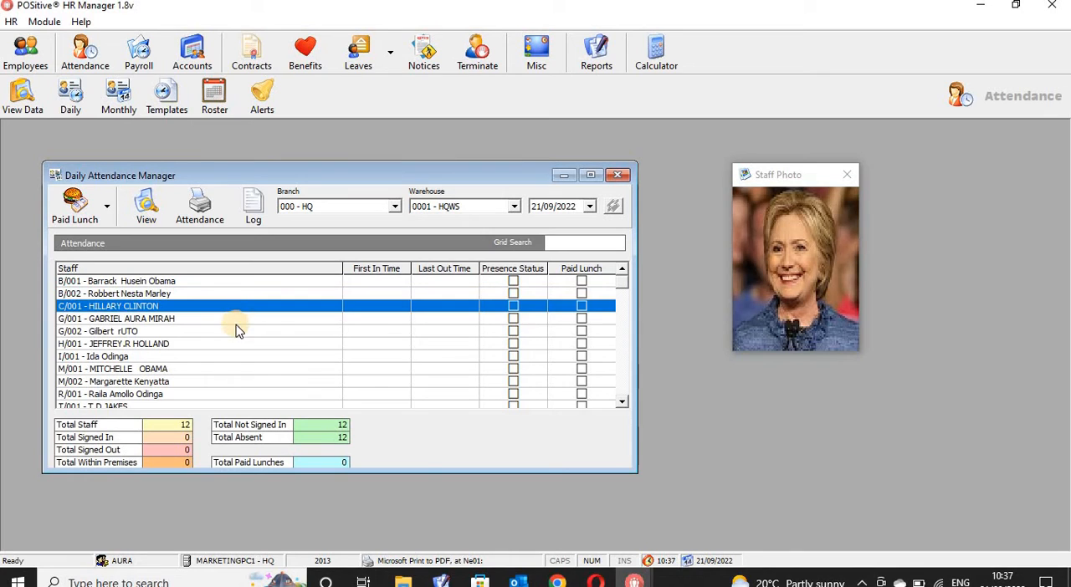
{"action": "left_click", "coordinate": [235, 319]}
{"action": "left_click", "coordinate": [235, 333]}
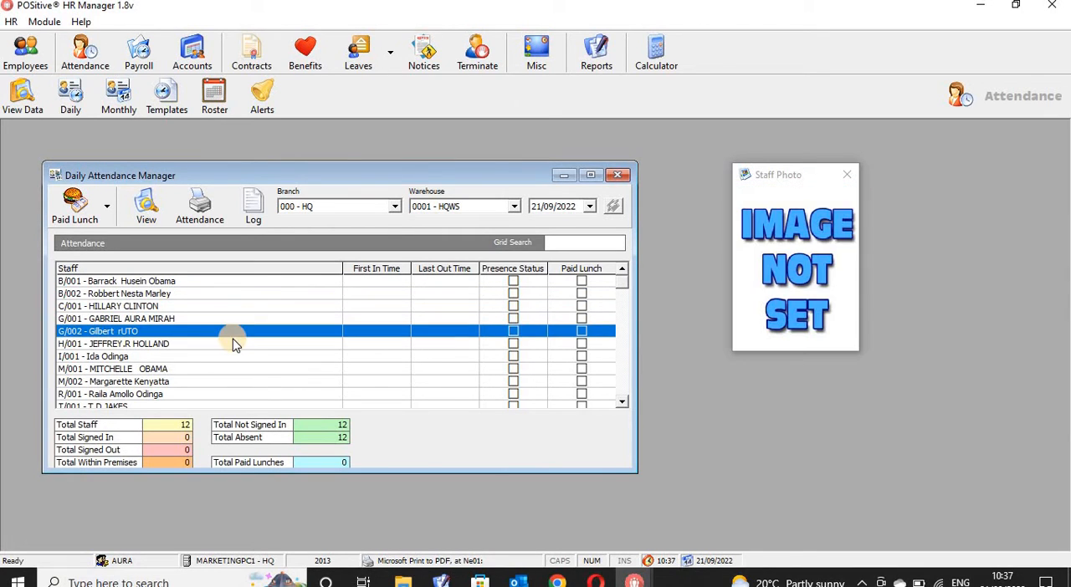
{"action": "left_click", "coordinate": [233, 344]}
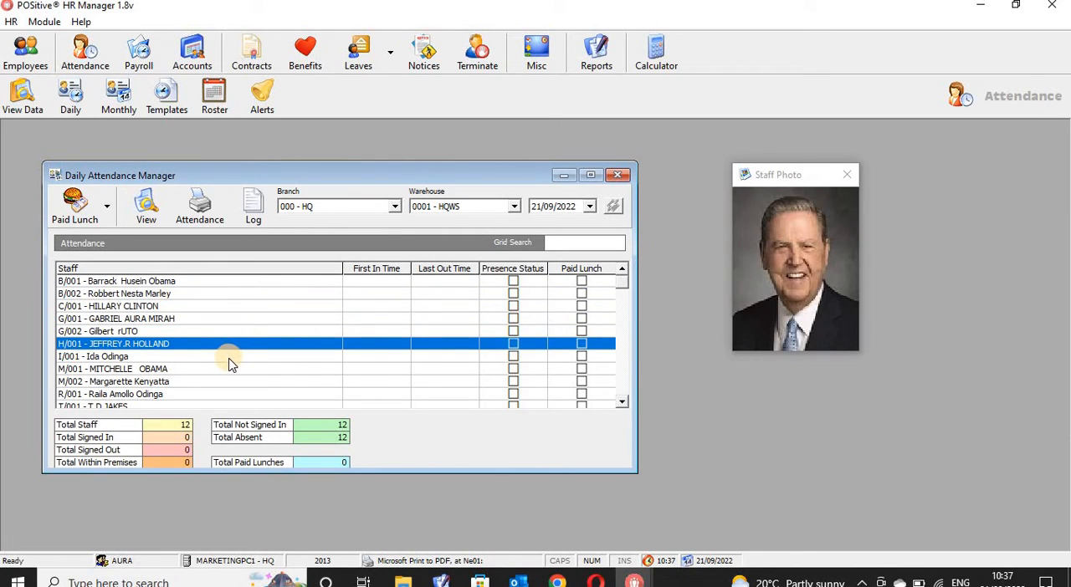
{"action": "left_click", "coordinate": [232, 358]}
{"action": "left_click", "coordinate": [231, 369]}
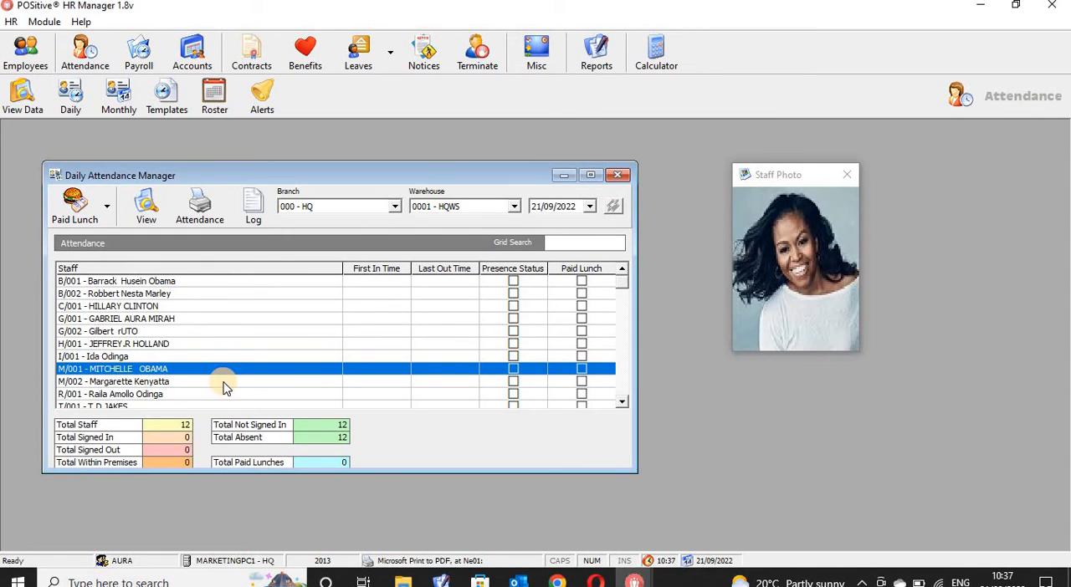
{"action": "left_click", "coordinate": [224, 383]}
{"action": "left_click", "coordinate": [221, 395]}
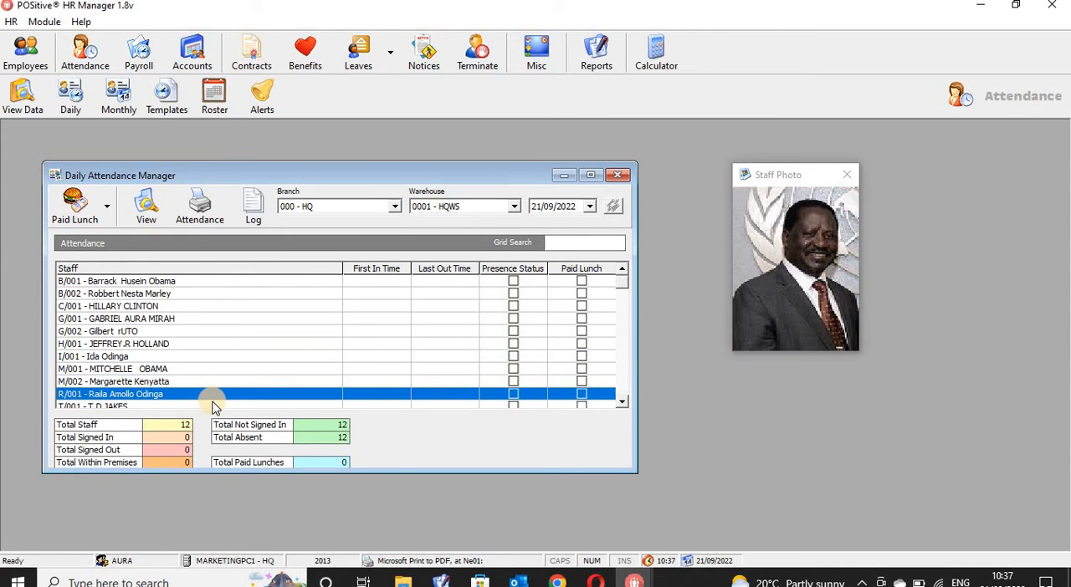
{"action": "left_click", "coordinate": [207, 381]}
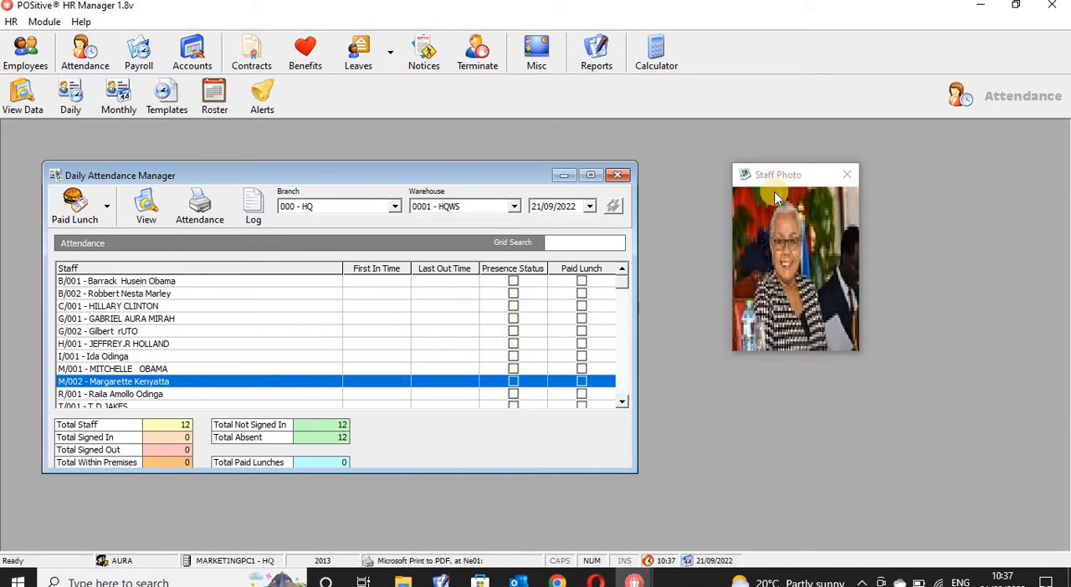
- Move the Staff Photo window closer to the attendance manager and view the photos of the last three HQWS employees
{"action": "left_click_drag", "start_coordinate": [789, 190], "coordinate": [748, 231]}
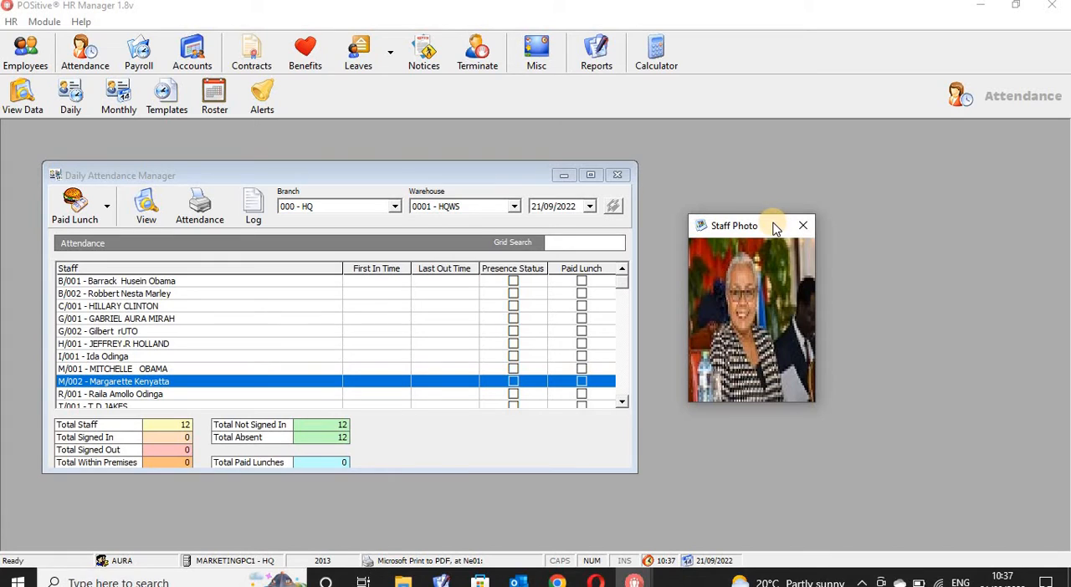
{"action": "left_click_drag", "start_coordinate": [776, 227], "coordinate": [765, 206]}
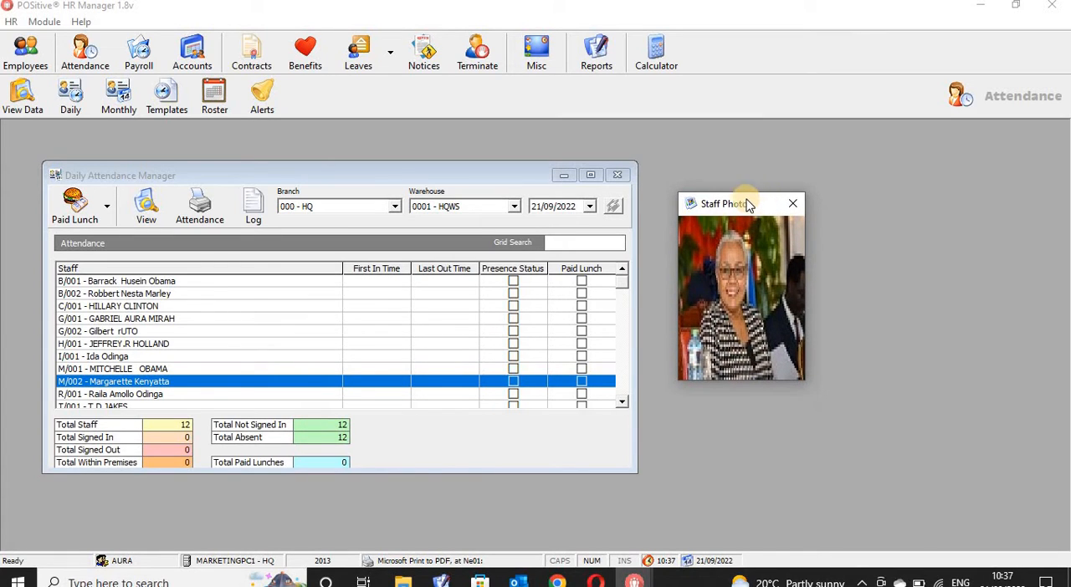
{"action": "left_click", "coordinate": [174, 395]}
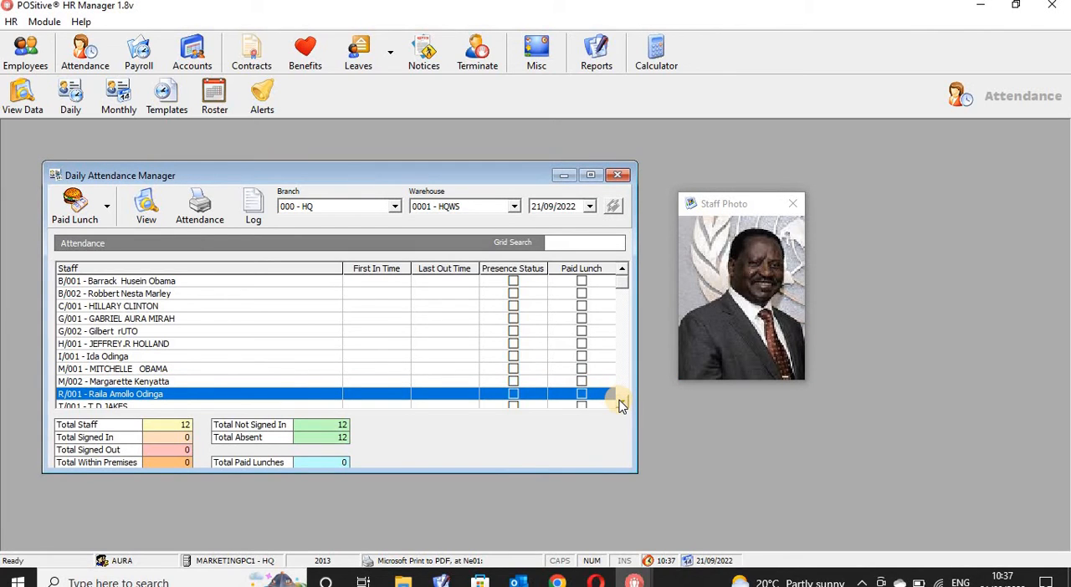
{"action": "scroll", "coordinate": [622, 404], "scroll_direction": "down", "scroll_amount": 3}
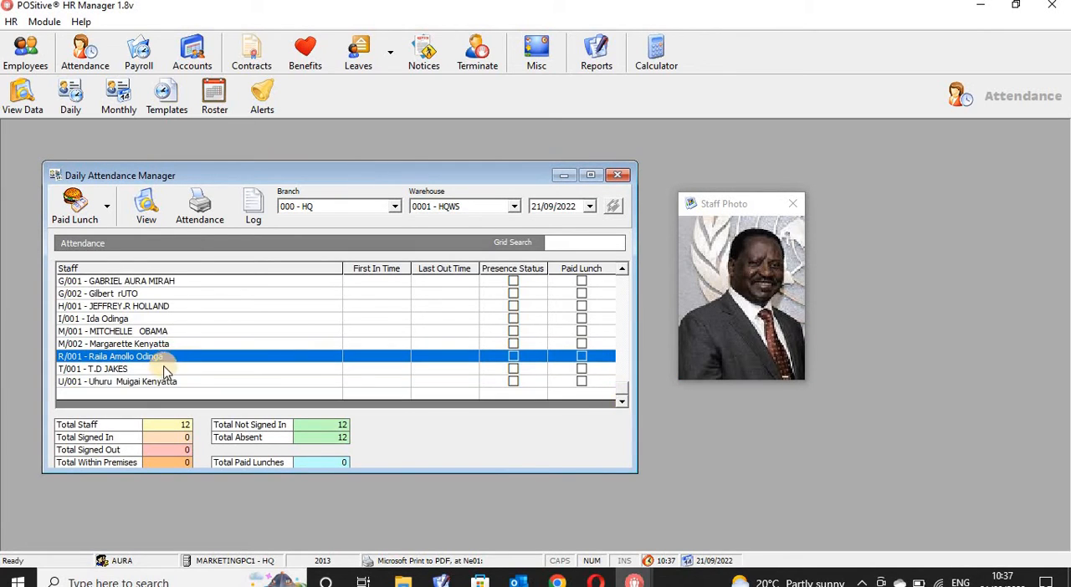
{"action": "left_click", "coordinate": [159, 370]}
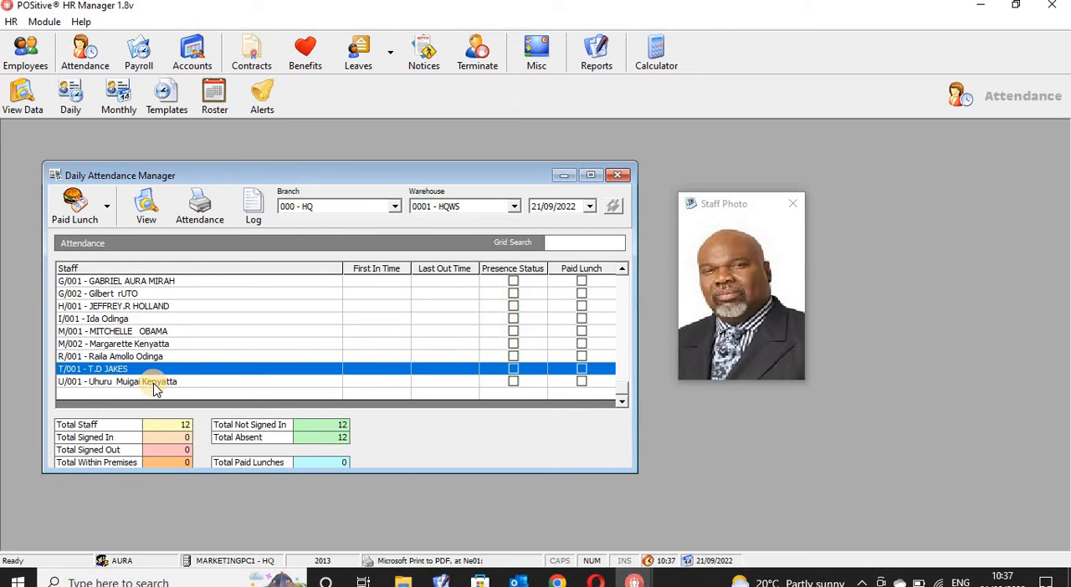
{"action": "left_click", "coordinate": [155, 382]}
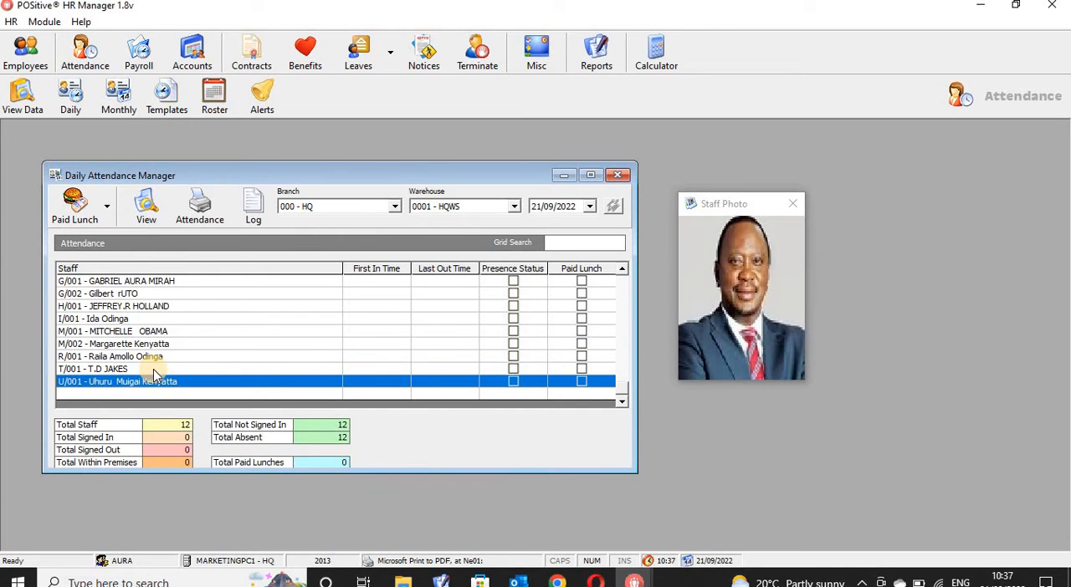
{"action": "left_click", "coordinate": [153, 369]}
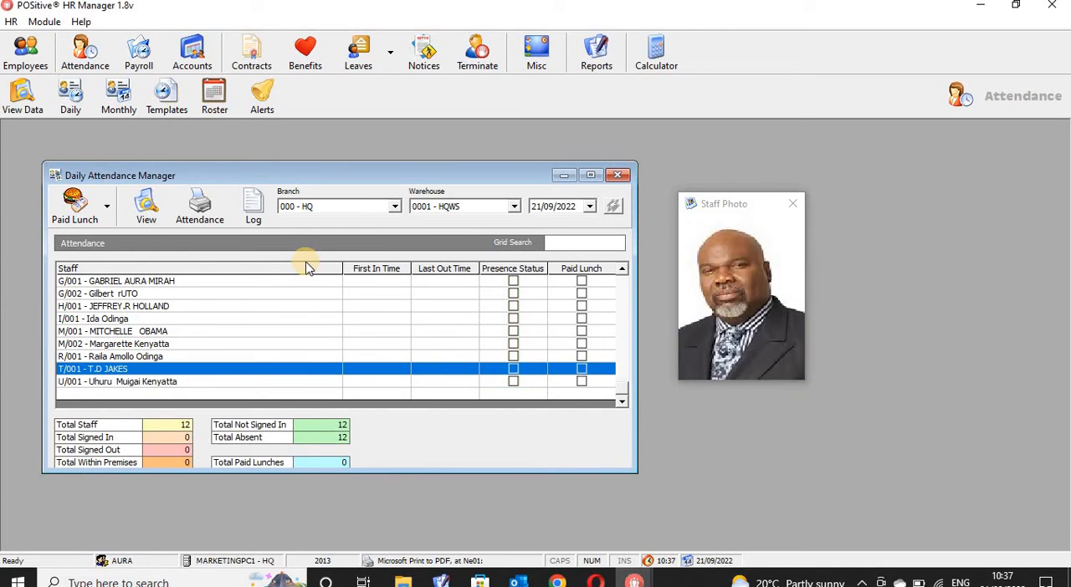
- Set the daily attendance to branch 001 - AURA SUPERMARKET and warehouse 0101 - AURA STORE again
{"action": "left_click", "coordinate": [397, 207]}
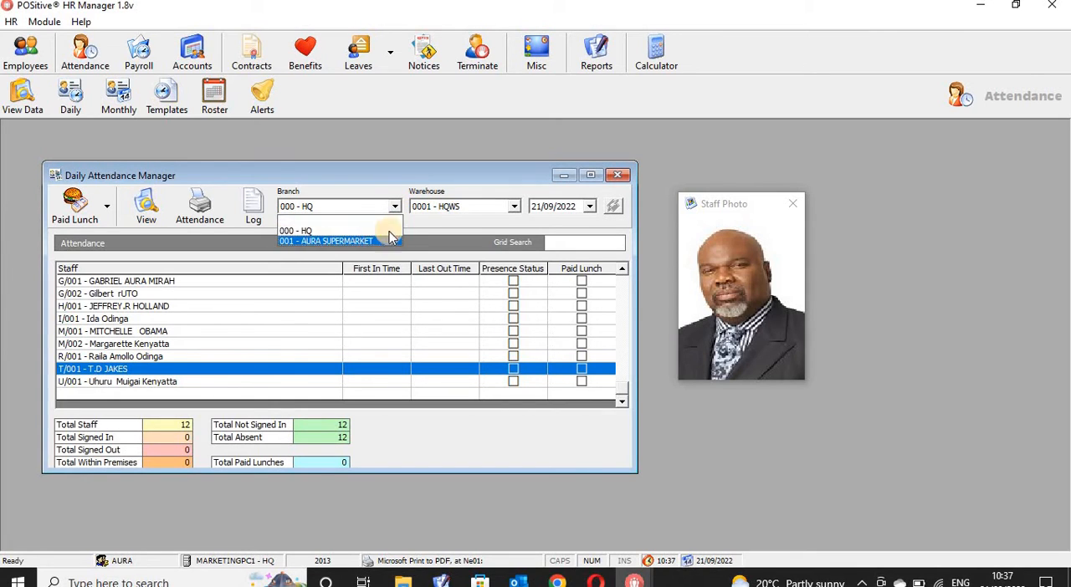
{"action": "left_click", "coordinate": [386, 232]}
{"action": "left_click", "coordinate": [511, 206]}
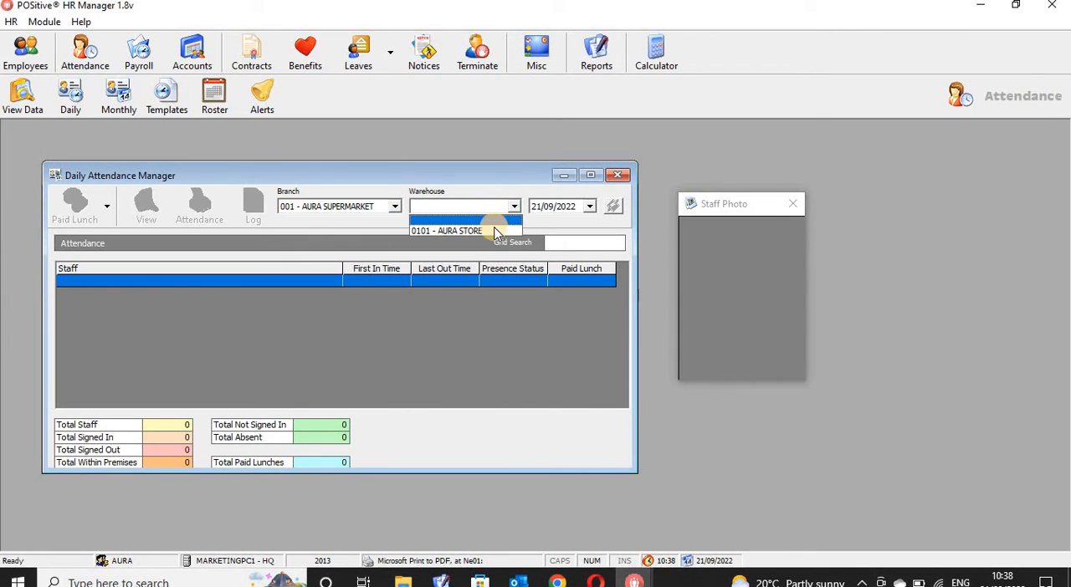
{"action": "left_click", "coordinate": [494, 231]}
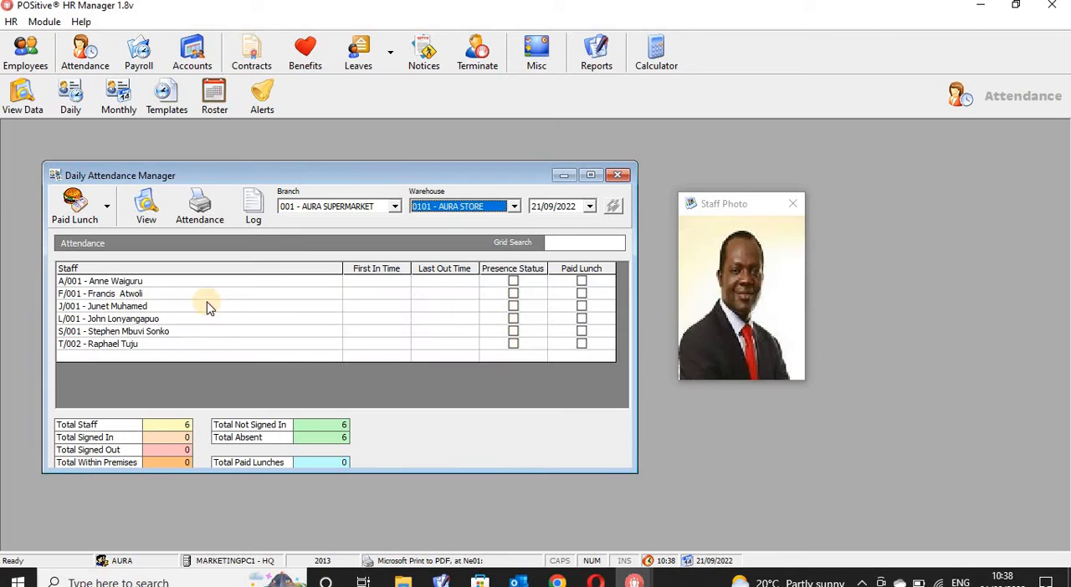
- View the Post Paid Lunch form for the last AURA STORE employee, and close it and the Daily Attendance Manager without posting
{"action": "left_click", "coordinate": [129, 345]}
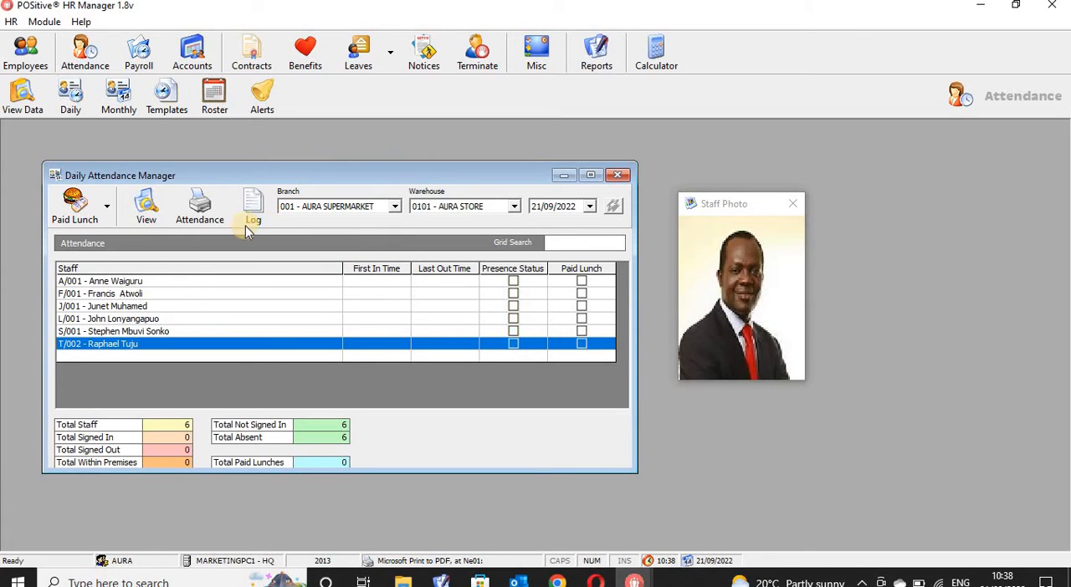
{"action": "left_click", "coordinate": [76, 211]}
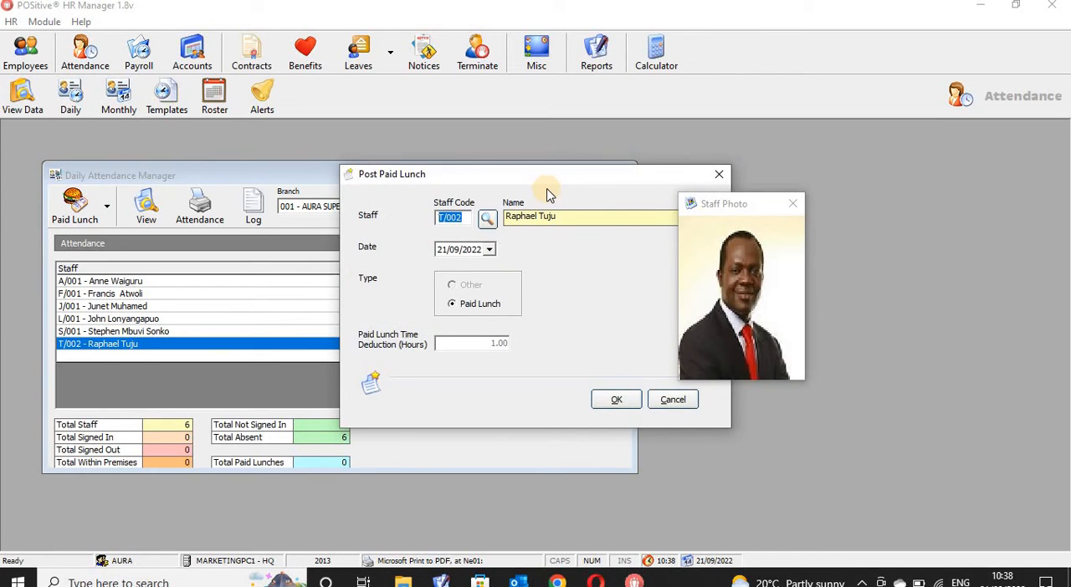
{"action": "left_click_drag", "start_coordinate": [492, 171], "coordinate": [384, 136]}
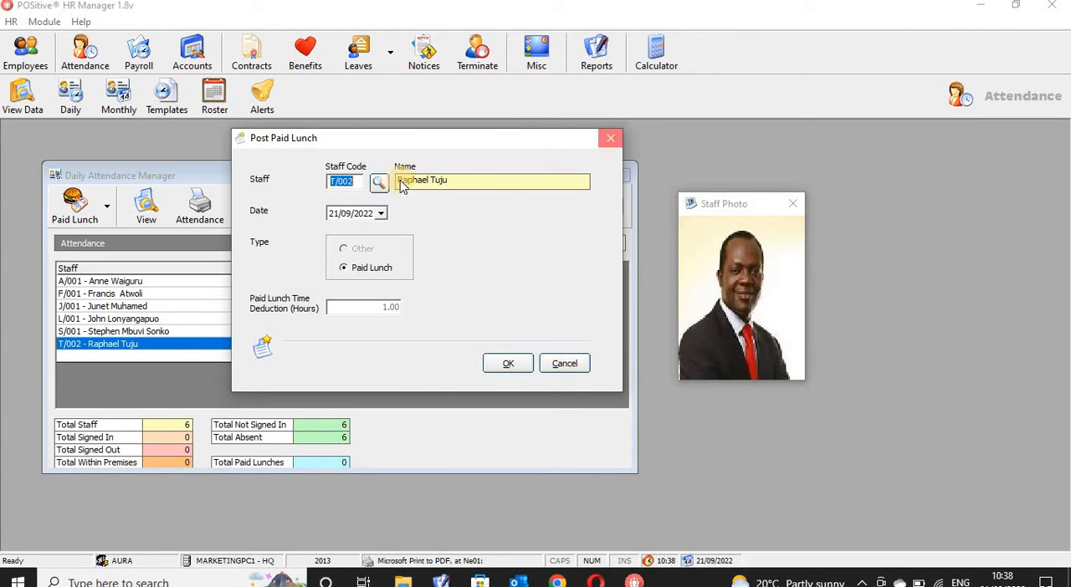
{"action": "left_click", "coordinate": [610, 141]}
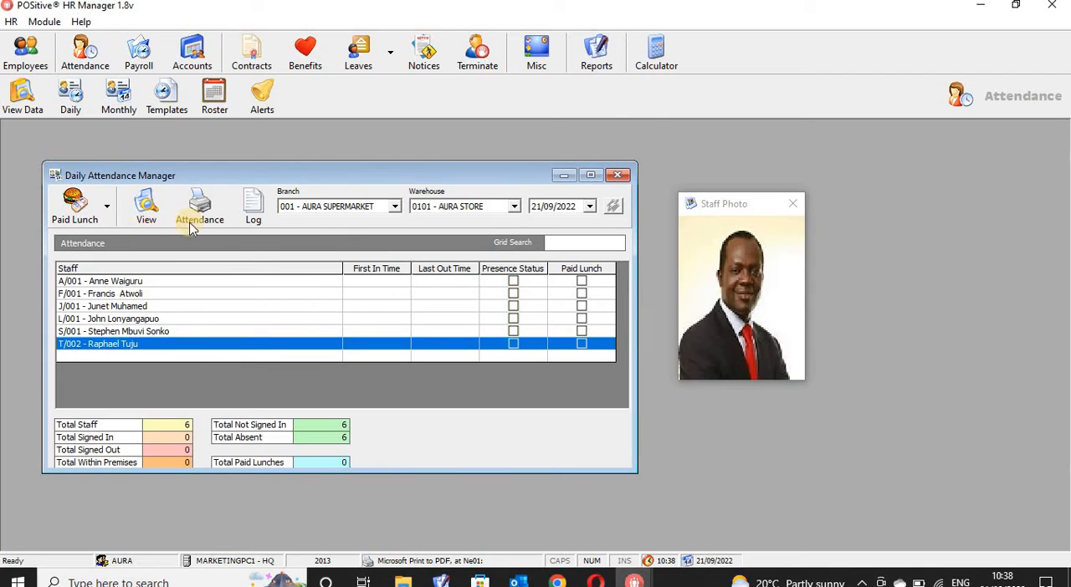
{"action": "left_click", "coordinate": [617, 174]}
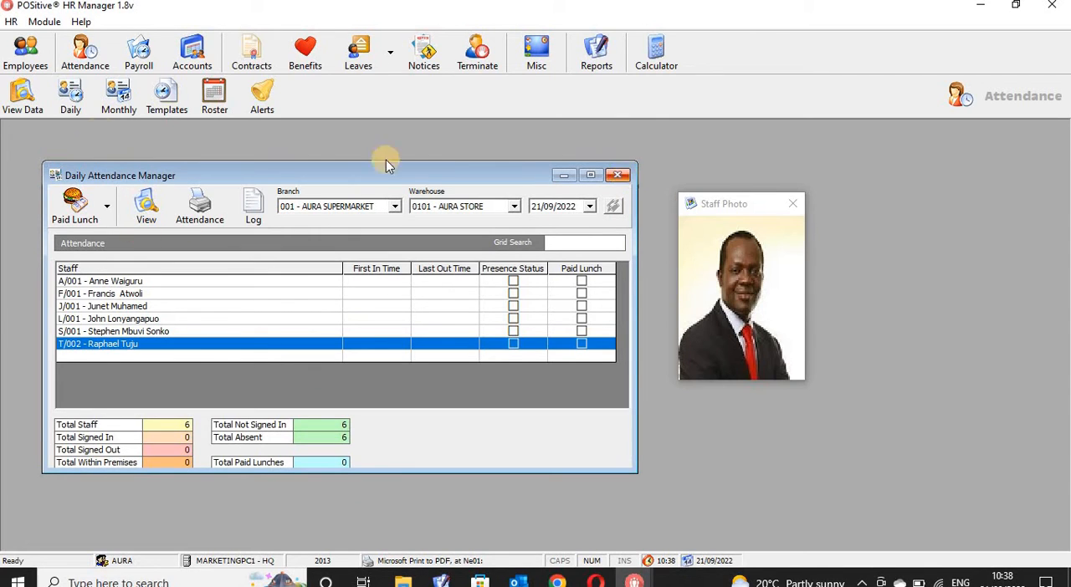
- Open the last employee under 001 - AURA SUPERMARKET, warehouse 0101 - AURA STORE, for editing in the employee records
{"action": "left_click", "coordinate": [25, 55]}
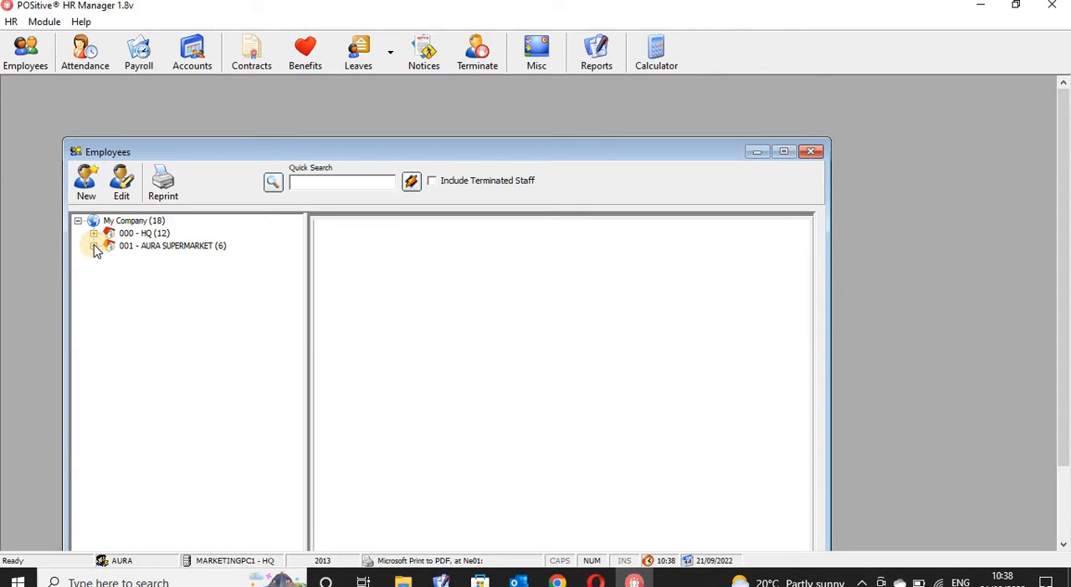
{"action": "left_click", "coordinate": [94, 246]}
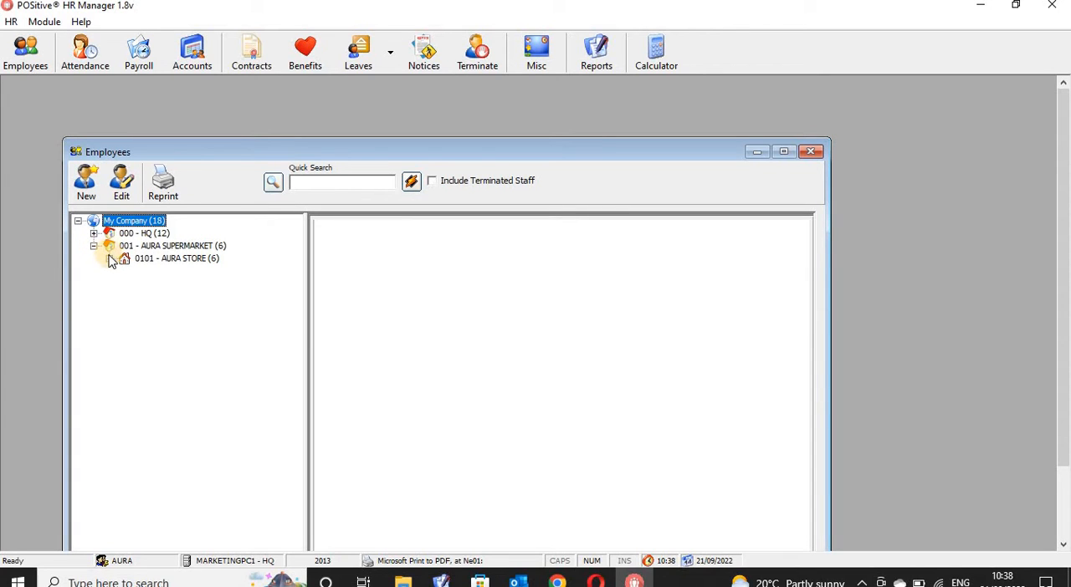
{"action": "left_click", "coordinate": [109, 259]}
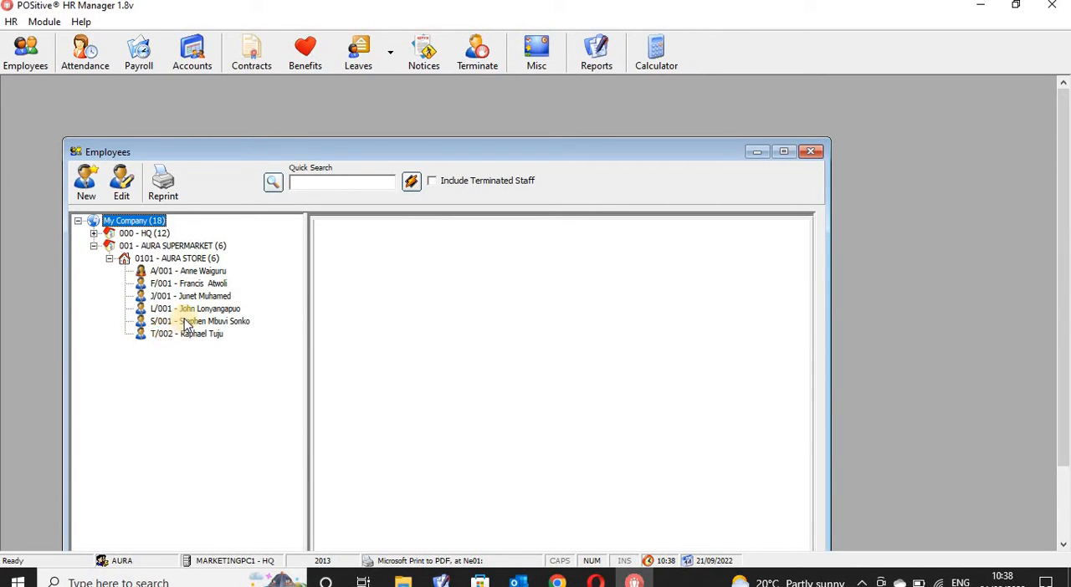
{"action": "left_click", "coordinate": [180, 334]}
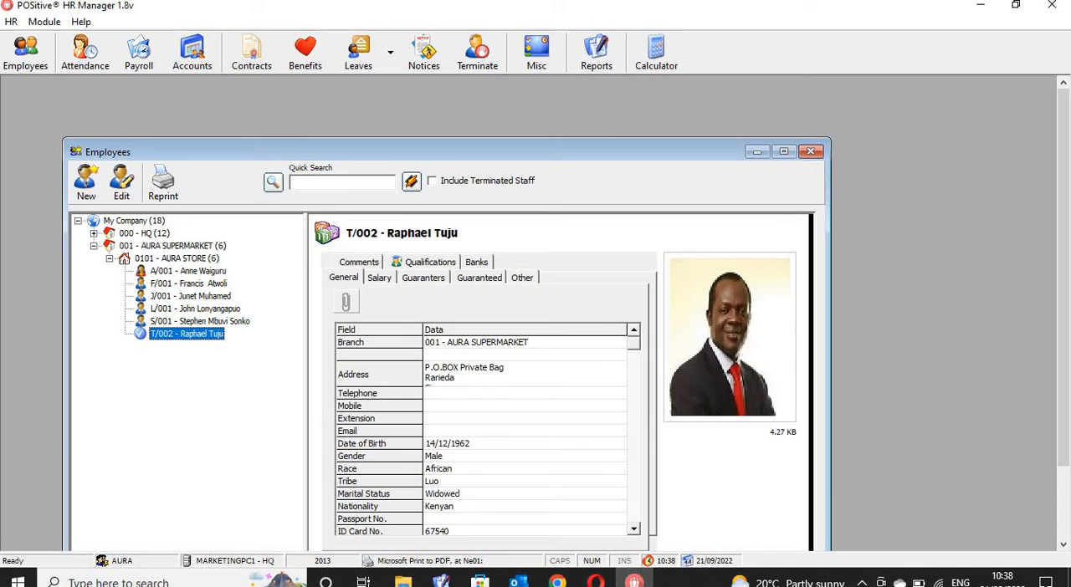
{"action": "left_click", "coordinate": [126, 189]}
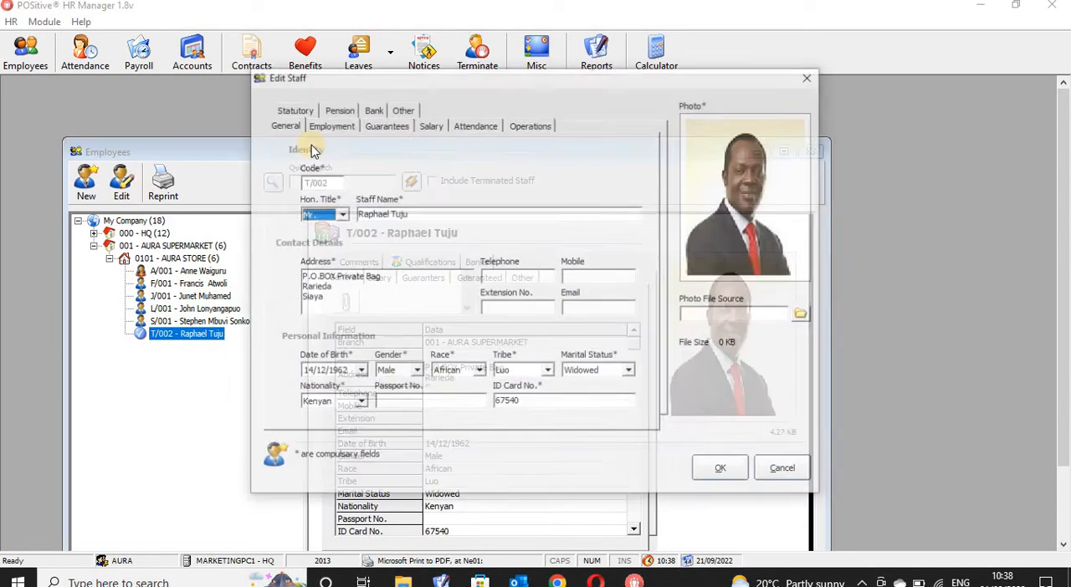
- Enable Check-In any Branch for the employee, switch Restrict Attendance on Public Holidays on and back off, and save the record
{"action": "left_click", "coordinate": [475, 127]}
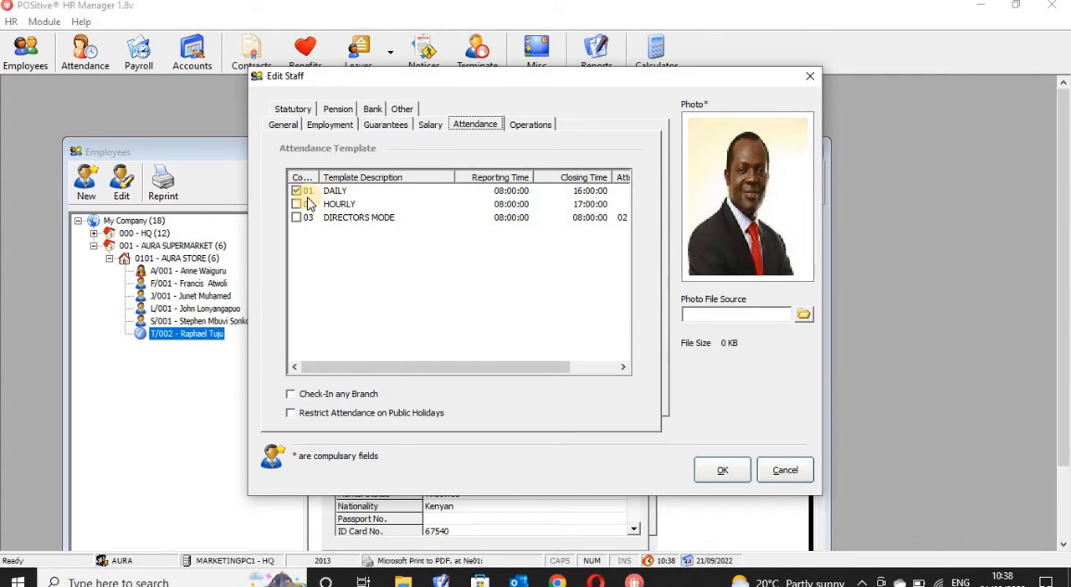
{"action": "left_click", "coordinate": [292, 396]}
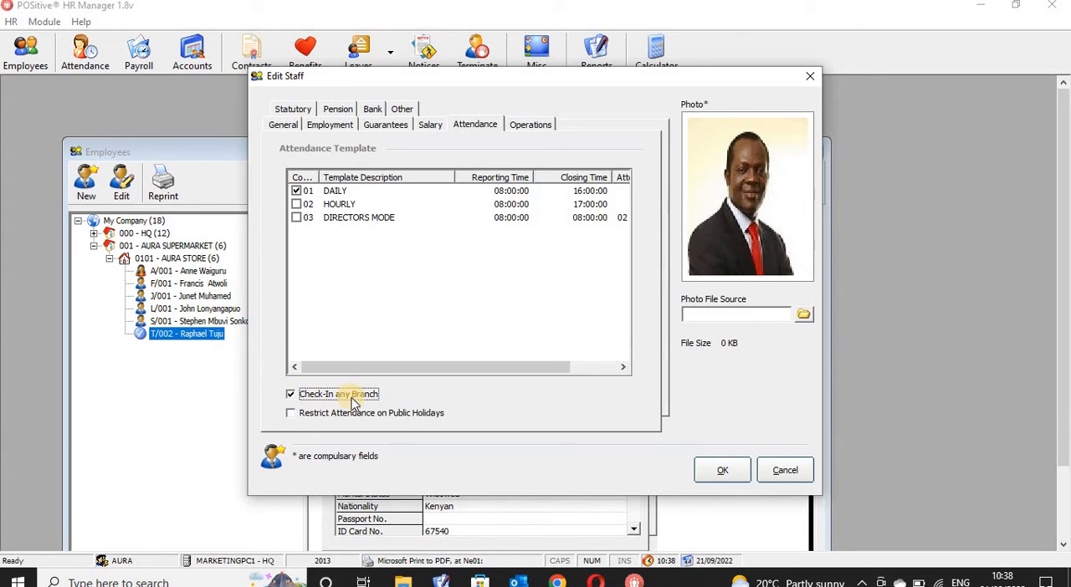
{"action": "left_click", "coordinate": [292, 414]}
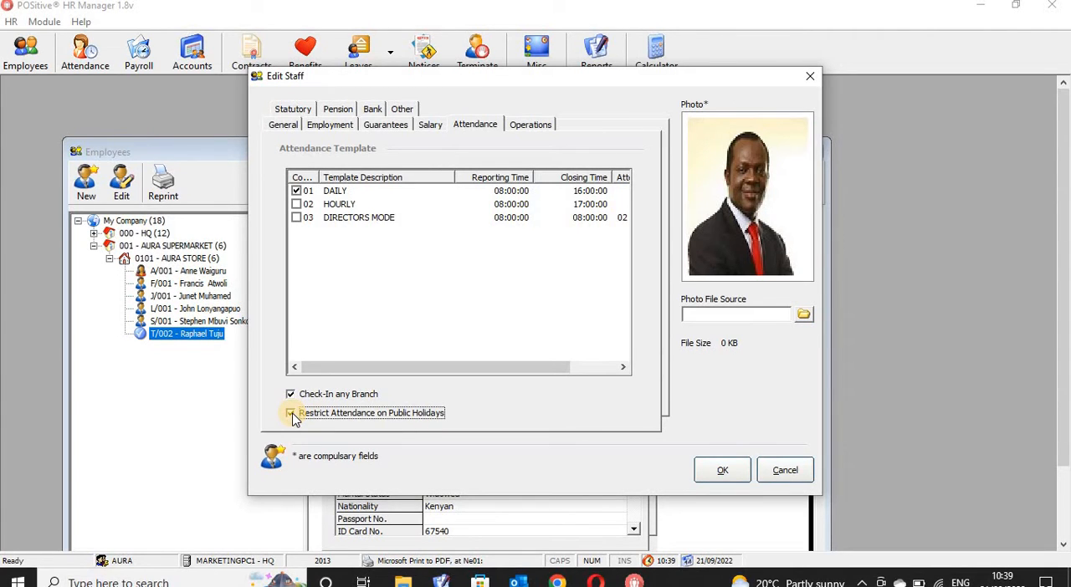
{"action": "left_click", "coordinate": [292, 414]}
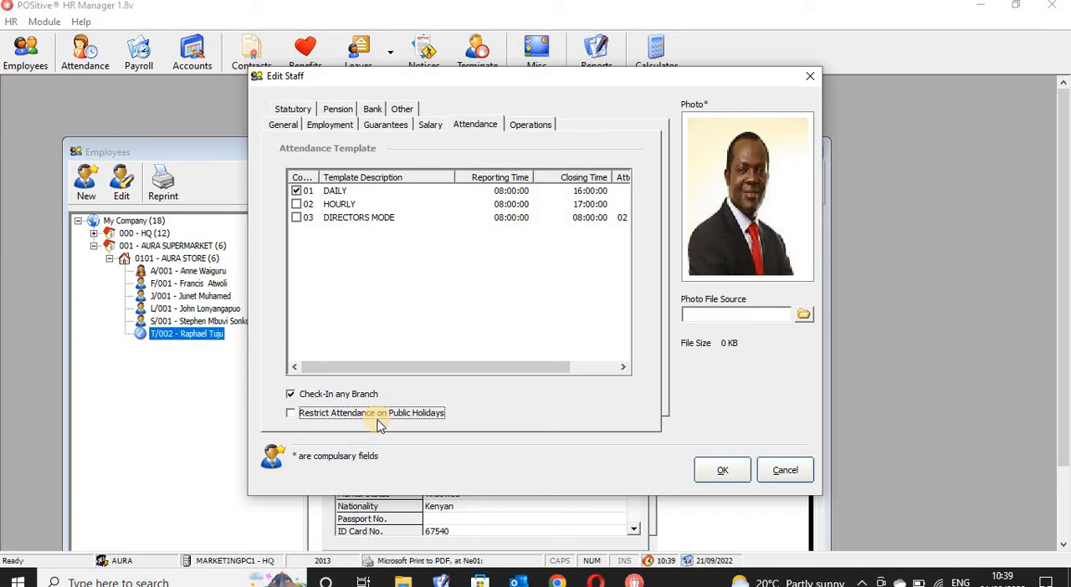
{"action": "left_click", "coordinate": [716, 474]}
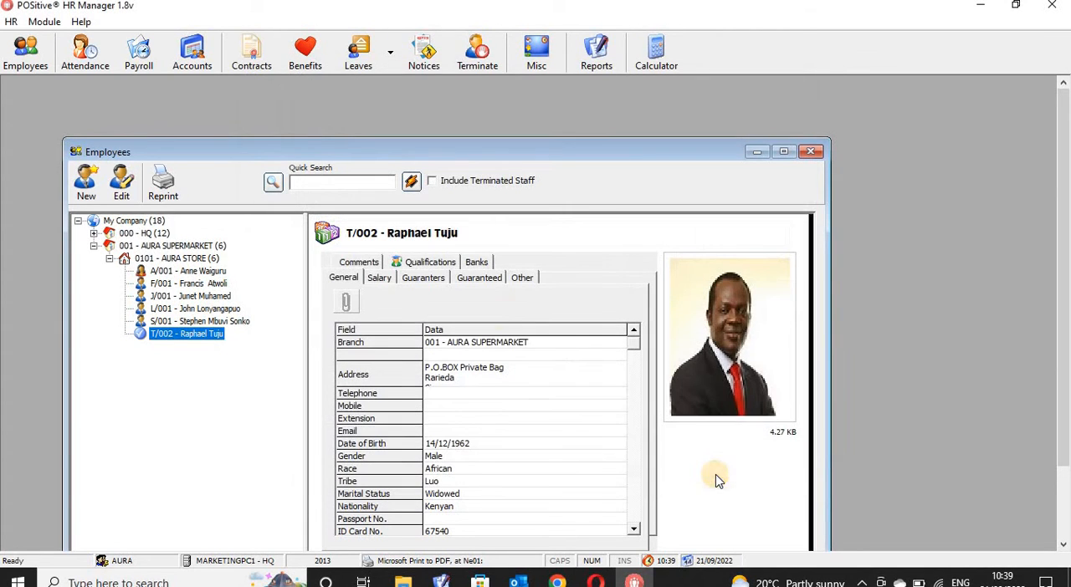
- Review the same employee's guarantees, general, statutory and attendance details in the edit form, and close the employee records without changes
{"action": "left_click", "coordinate": [121, 180]}
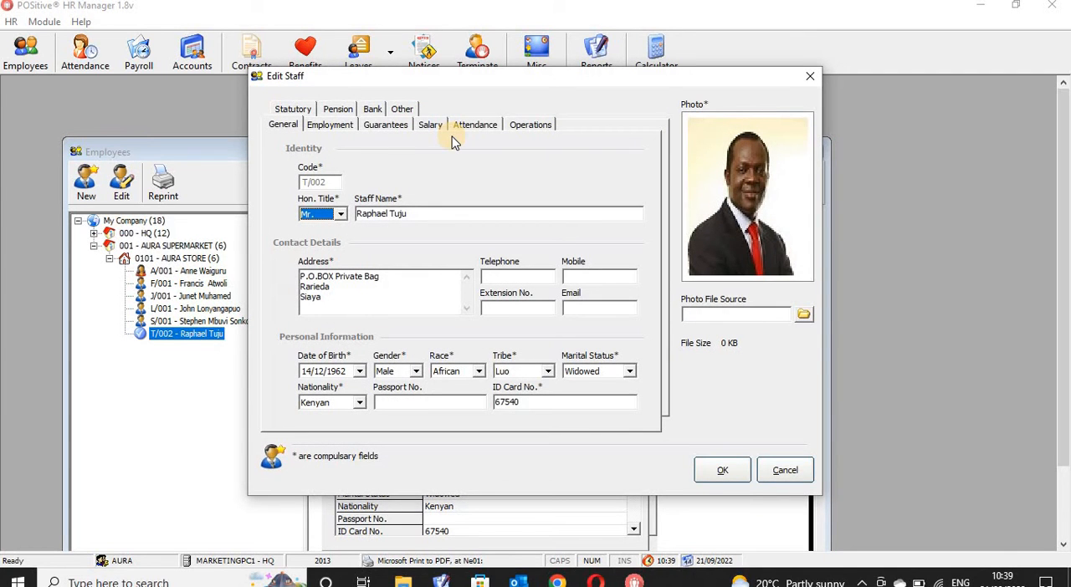
{"action": "left_click", "coordinate": [389, 127]}
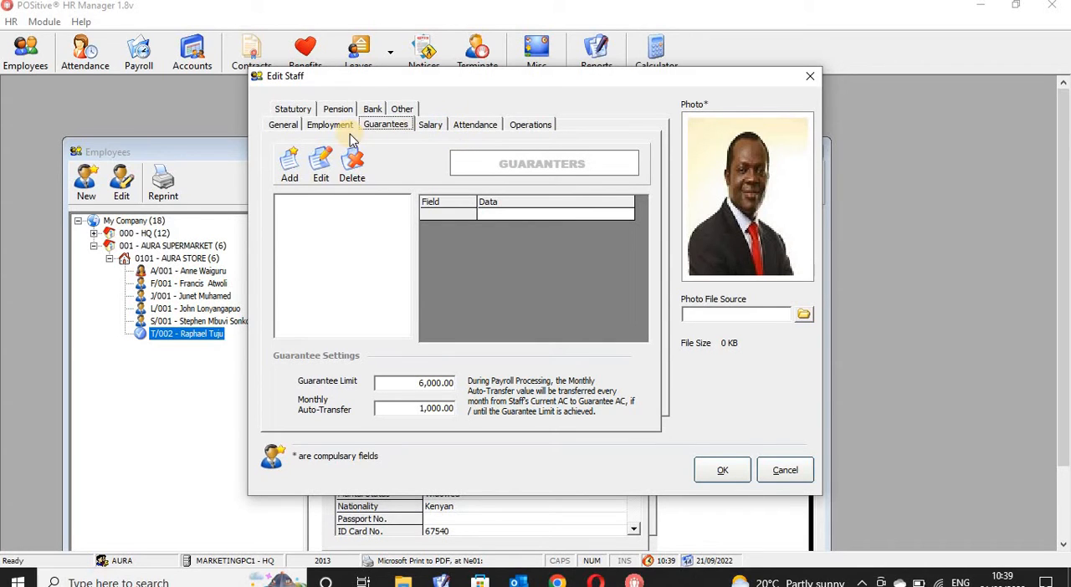
{"action": "left_click", "coordinate": [285, 125]}
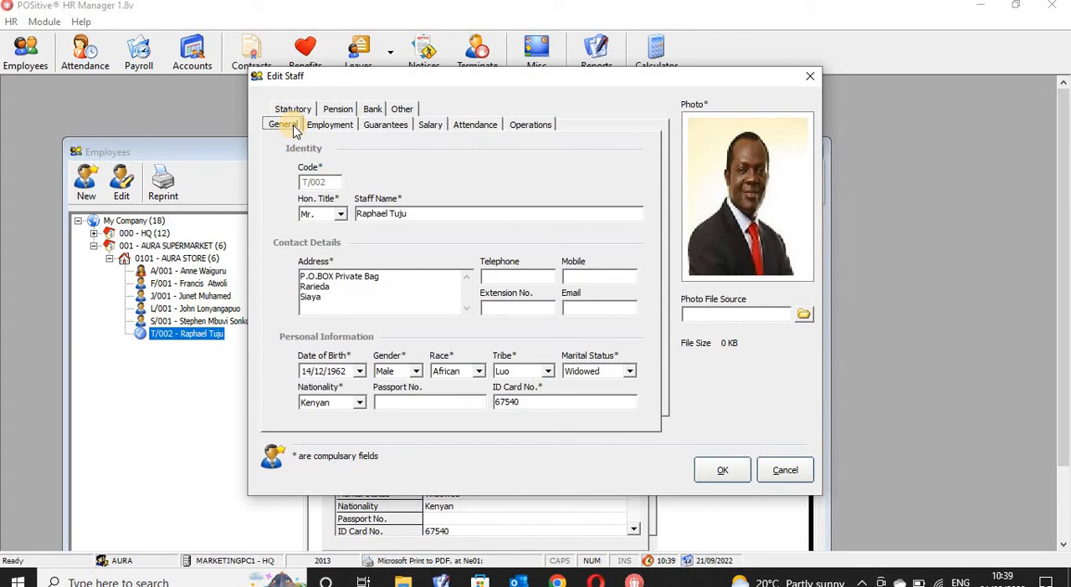
{"action": "left_click", "coordinate": [293, 110]}
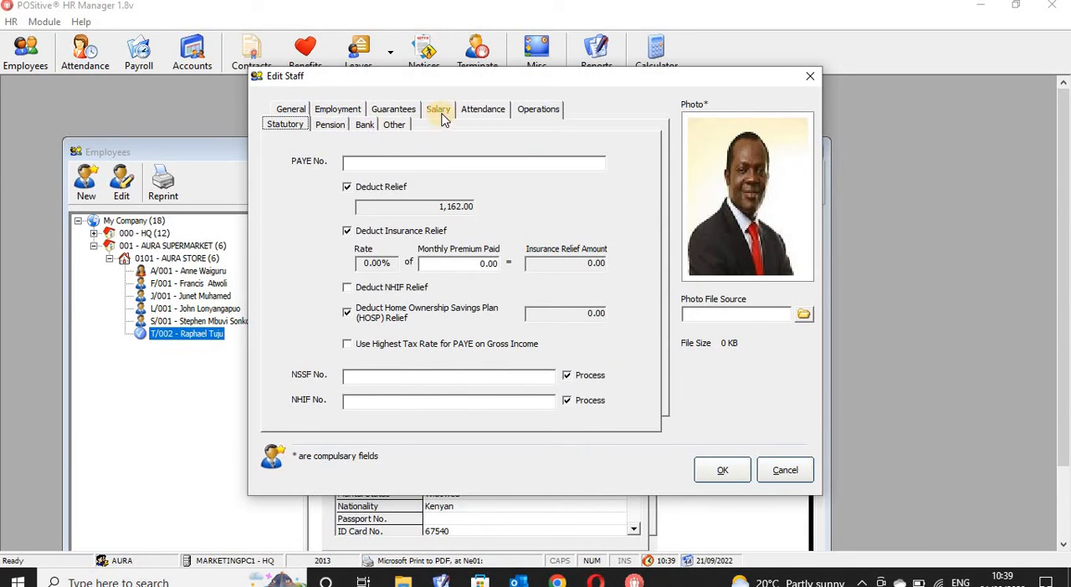
{"action": "left_click", "coordinate": [485, 112]}
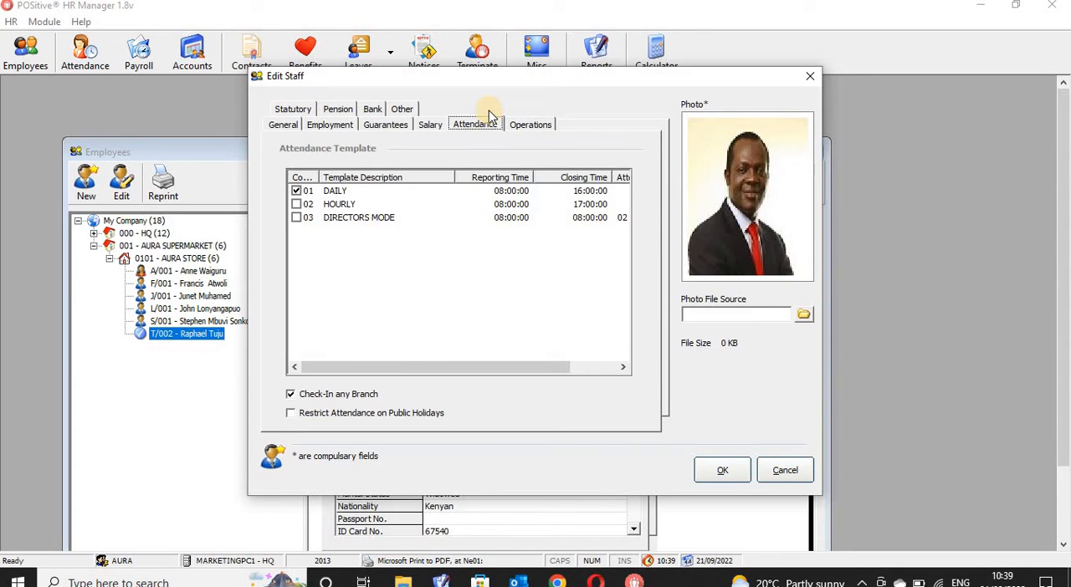
{"action": "left_click", "coordinate": [810, 78]}
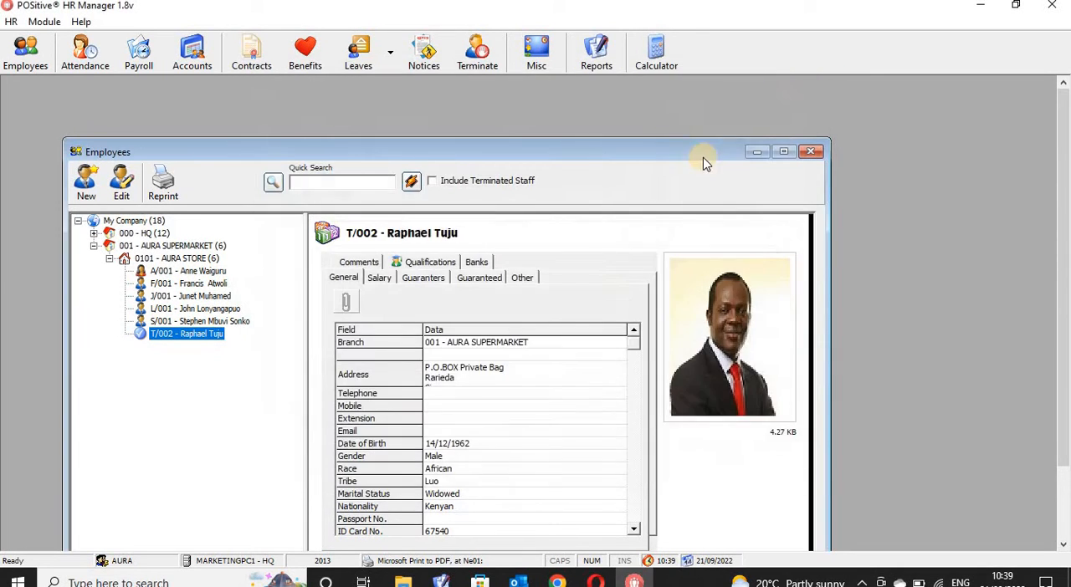
{"action": "left_click", "coordinate": [810, 151]}
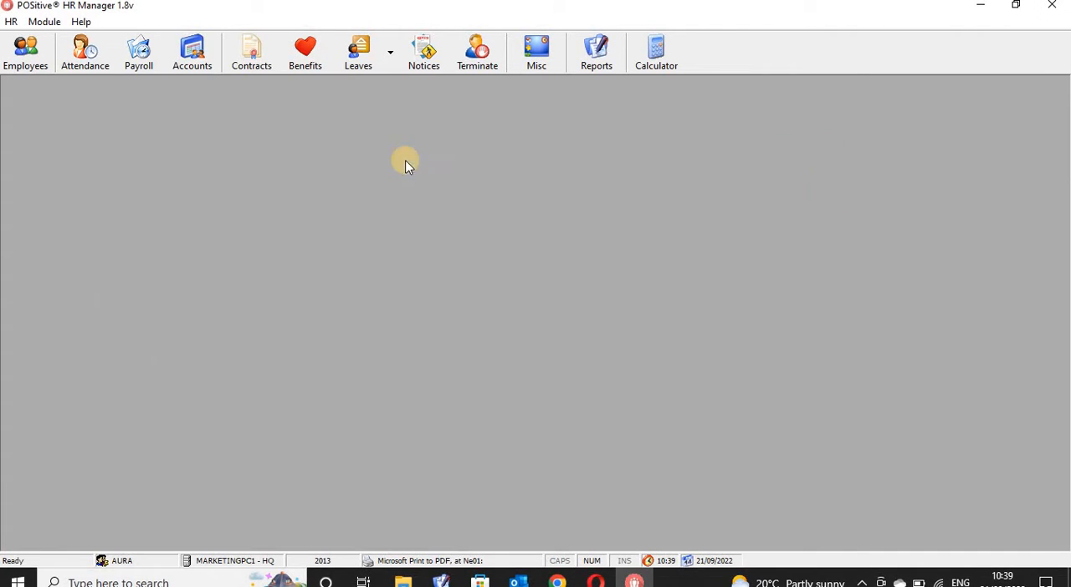
- Open the Monthly Attendance Summary and load the same AURA STORE employee through a staff search by surname
{"action": "left_click", "coordinate": [88, 52]}
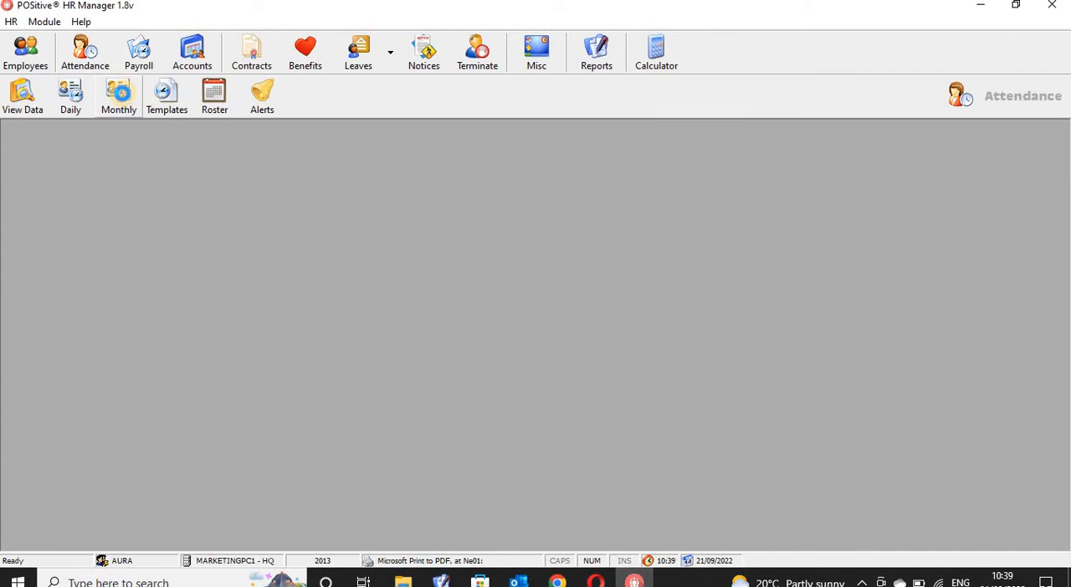
{"action": "left_click", "coordinate": [121, 98]}
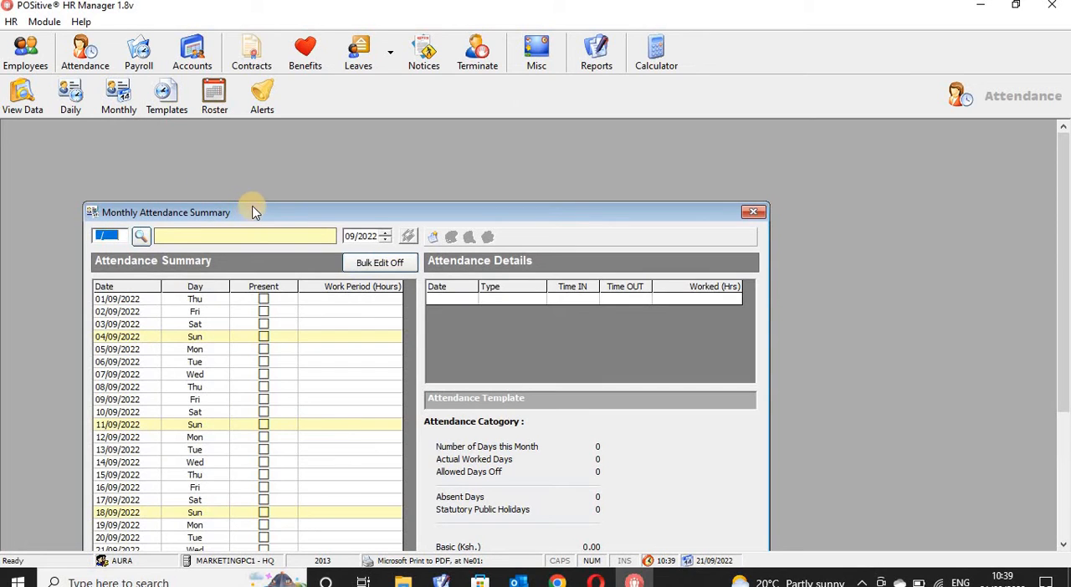
{"action": "left_click_drag", "start_coordinate": [255, 212], "coordinate": [260, 175]}
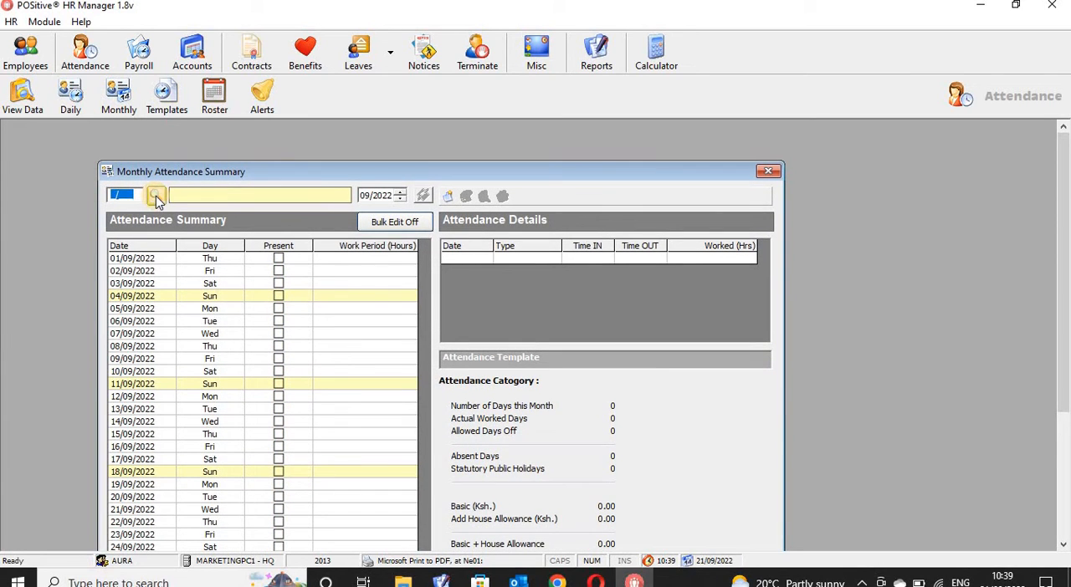
{"action": "left_click", "coordinate": [156, 197]}
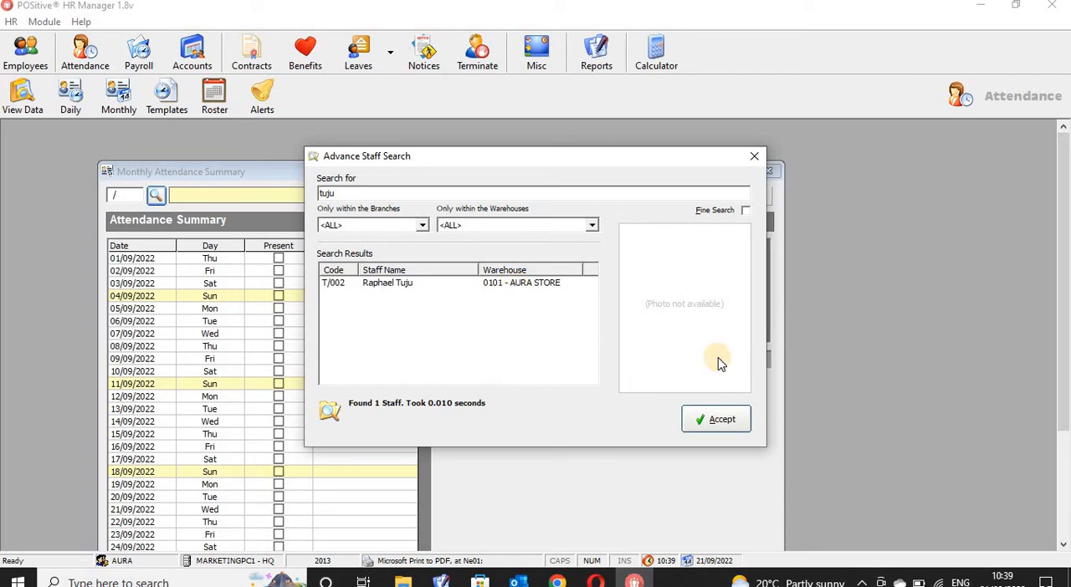
{"action": "left_click", "coordinate": [720, 419]}
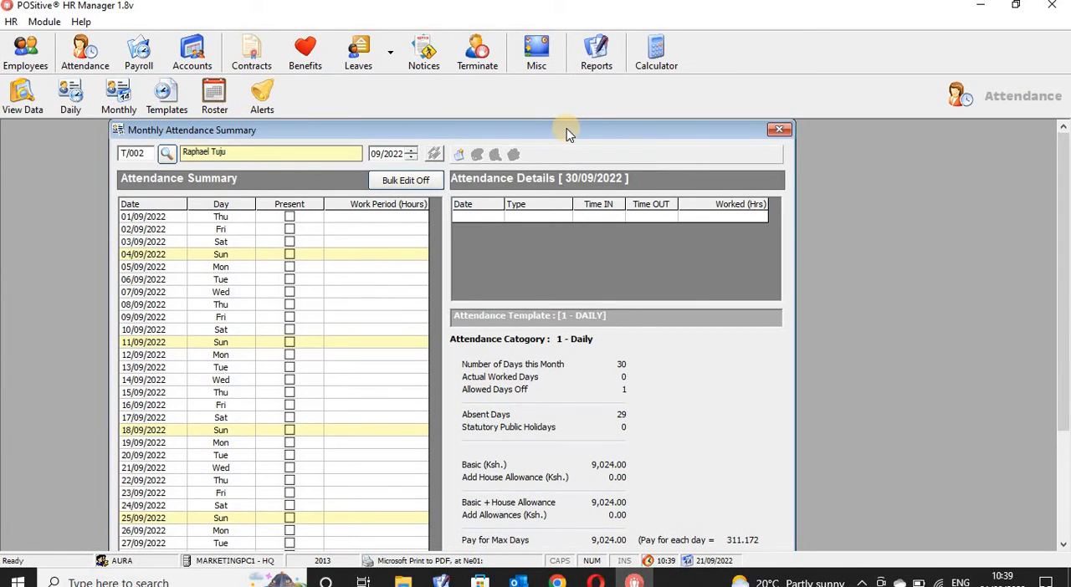
- Load the employee's attendance for 08/2022 and turn on bulk editing
{"action": "left_click", "coordinate": [376, 155]}
{"action": "left_click", "coordinate": [434, 157]}
{"action": "left_click", "coordinate": [417, 181]}
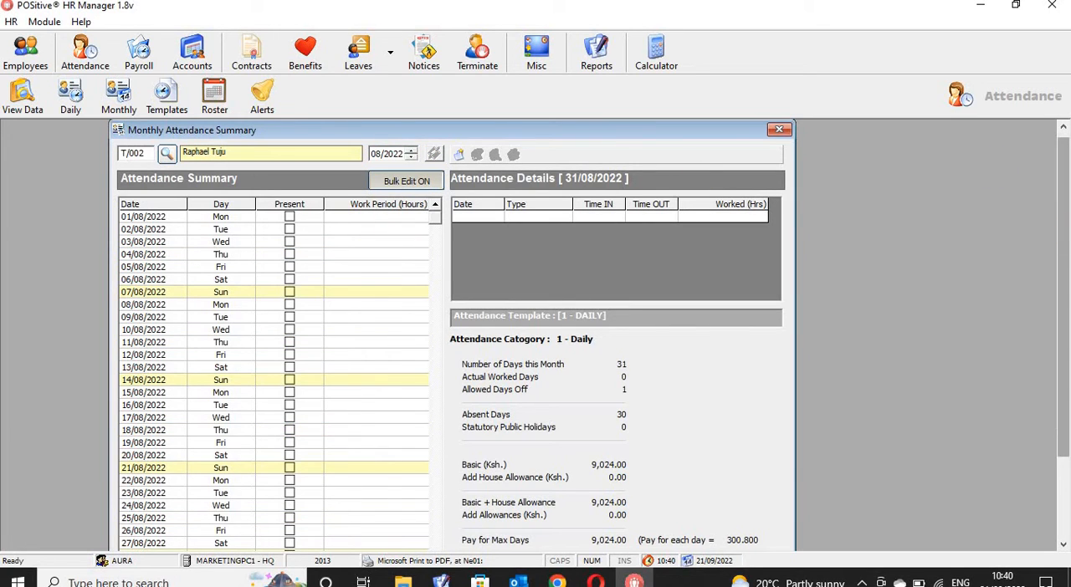
- Try to bulk update all days of 08/2022 as present for the employee, and close the update report
{"action": "scroll", "coordinate": [452, 313], "scroll_direction": "down", "scroll_amount": 2}
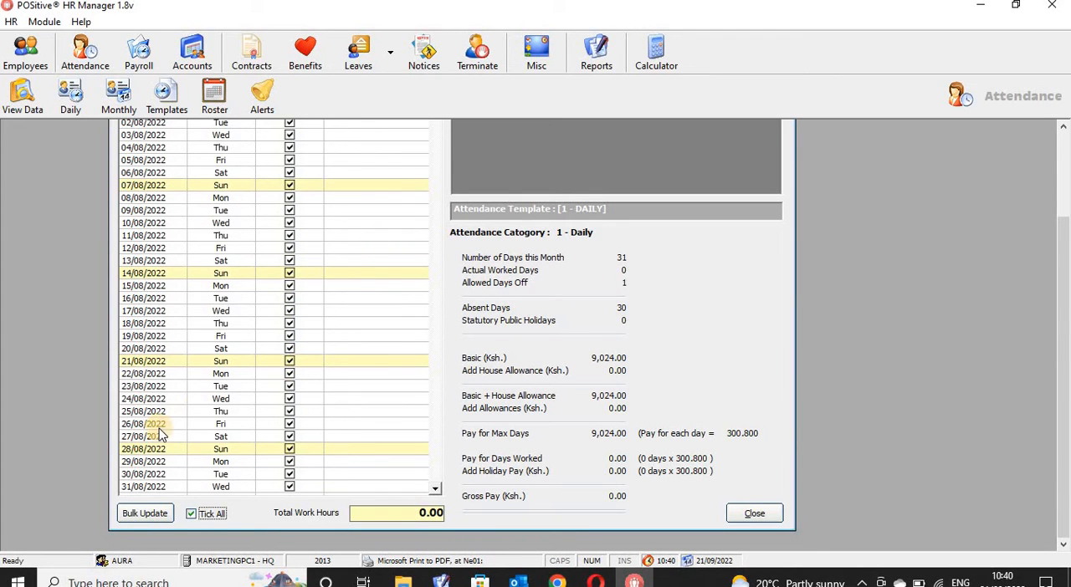
{"action": "left_click", "coordinate": [164, 517]}
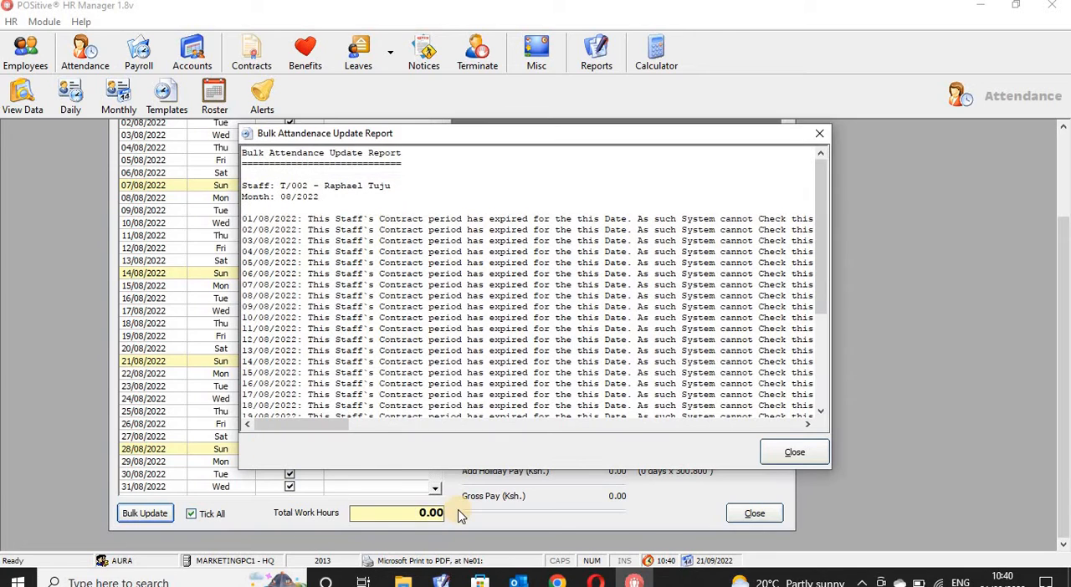
{"action": "left_click", "coordinate": [805, 457]}
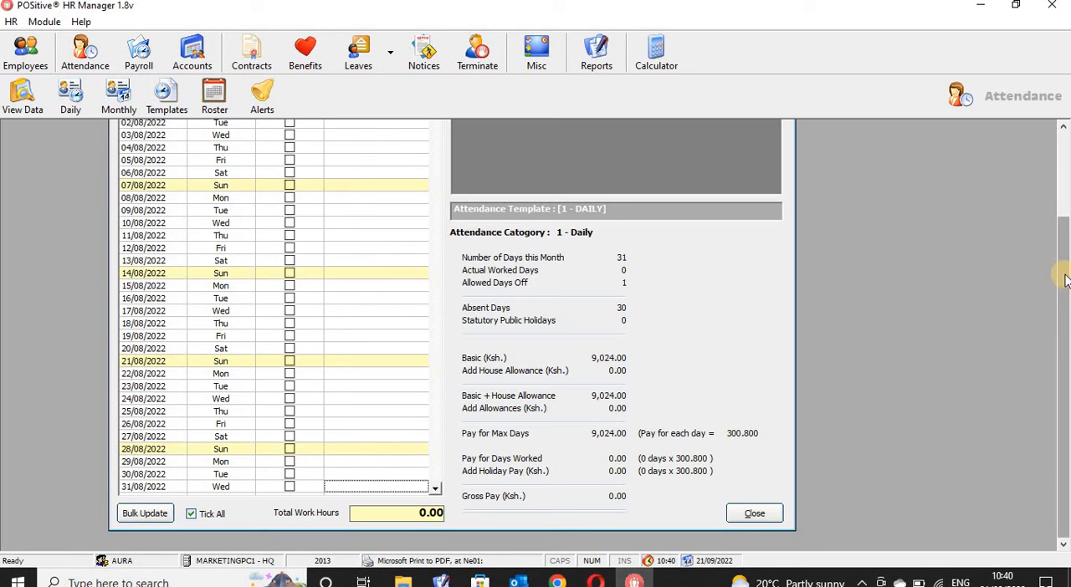
- Try again to bulk update all days of 08/2022 as present for the employee, and close the update report
{"action": "left_click_drag", "start_coordinate": [1063, 299], "coordinate": [1047, 79]}
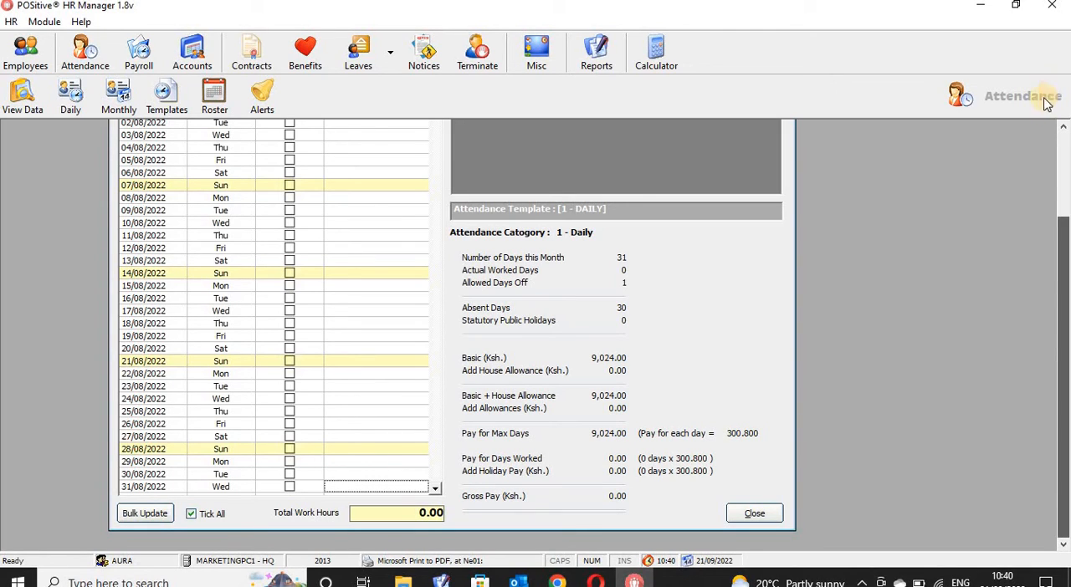
{"action": "left_click", "coordinate": [1063, 126]}
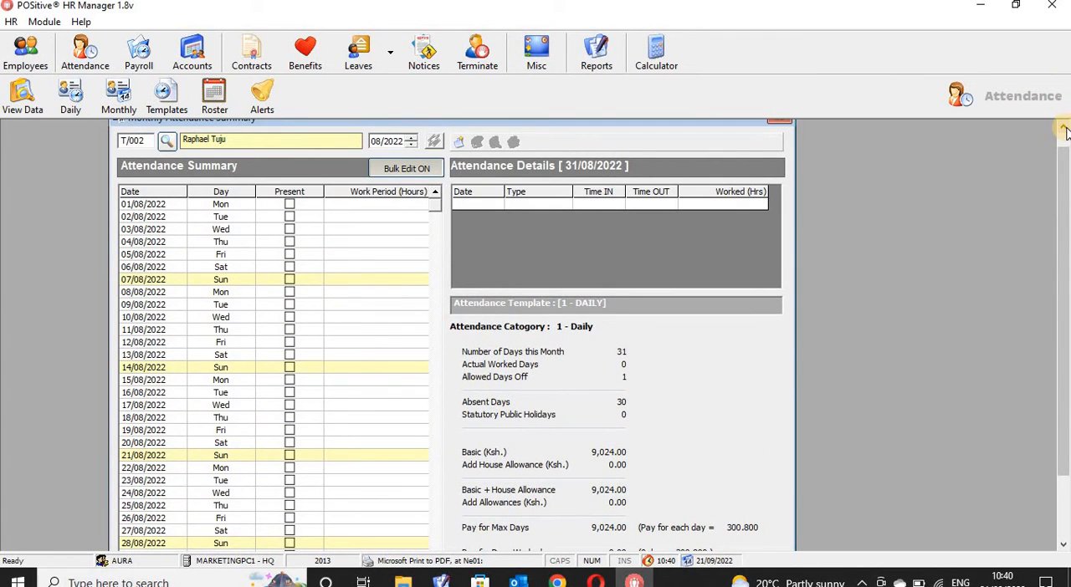
{"action": "left_click", "coordinate": [421, 169]}
{"action": "left_click", "coordinate": [421, 169]}
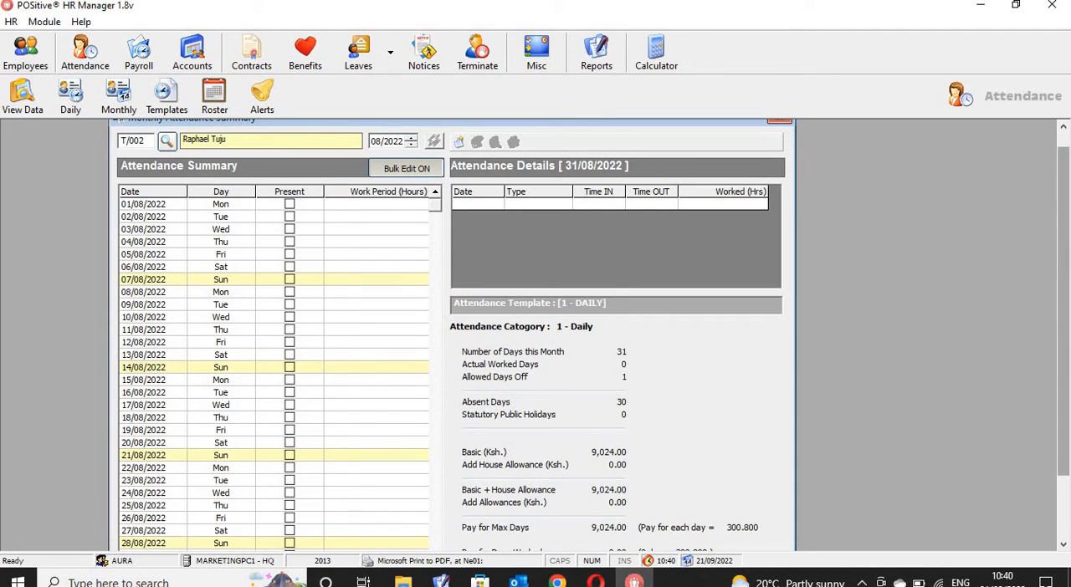
{"action": "scroll", "coordinate": [525, 444], "scroll_direction": "down", "scroll_amount": 2}
{"action": "left_click", "coordinate": [192, 527]}
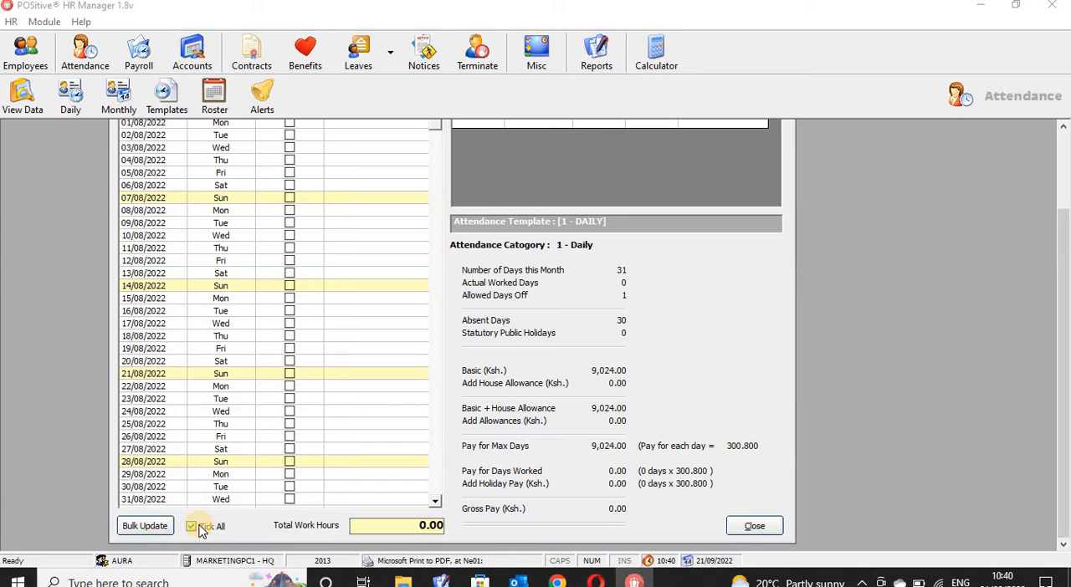
{"action": "left_click", "coordinate": [153, 532]}
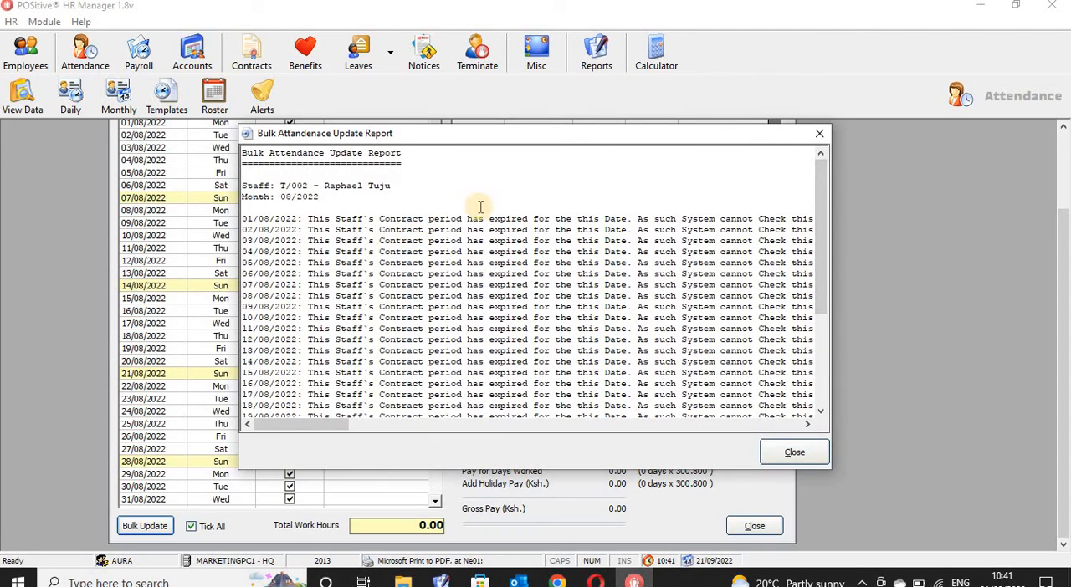
{"action": "left_click", "coordinate": [816, 132]}
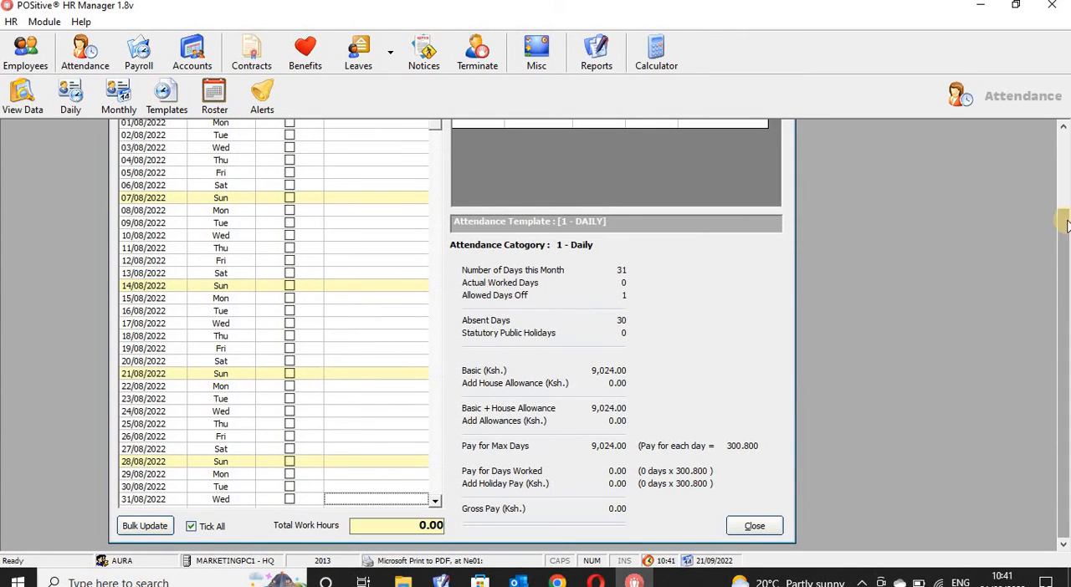
- Open the Probations and Contracts Manager and filter the expired probations to the 0101 - AURA STORE warehouse
{"action": "scroll", "coordinate": [836, 126], "scroll_direction": "up", "scroll_amount": 2}
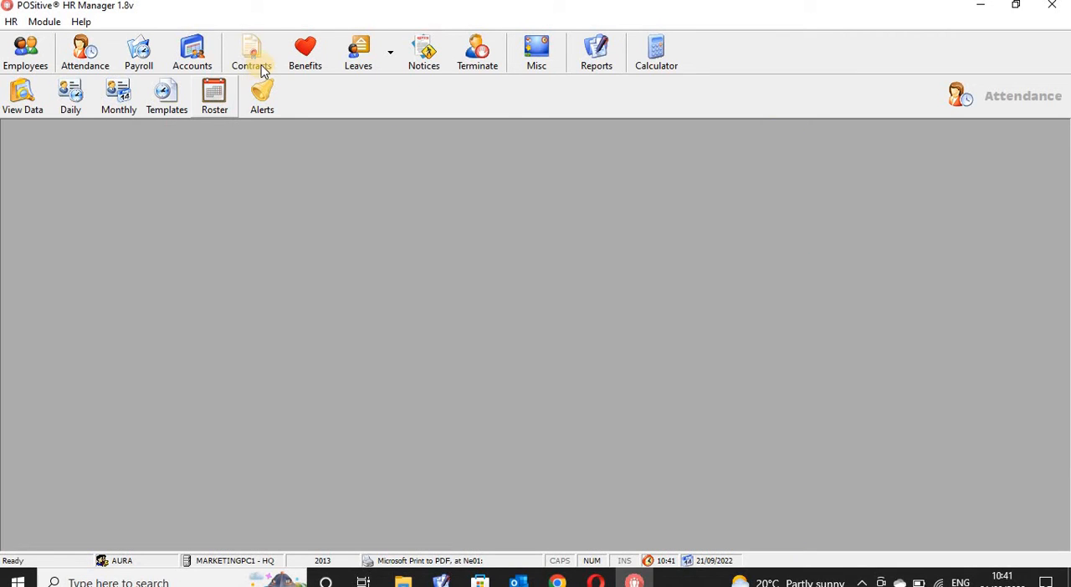
{"action": "left_click", "coordinate": [259, 65]}
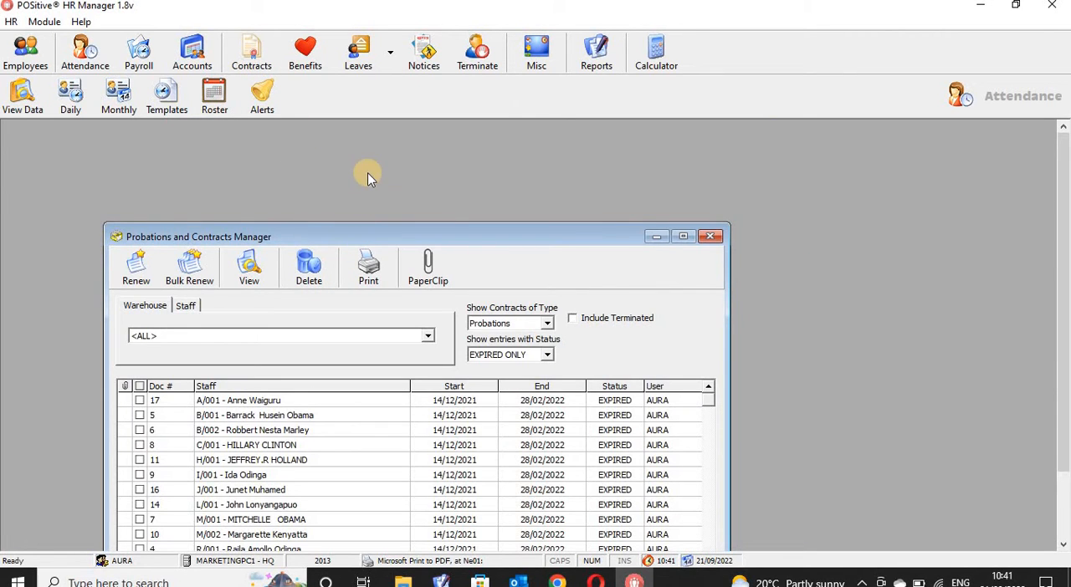
{"action": "left_click_drag", "start_coordinate": [354, 238], "coordinate": [371, 162]}
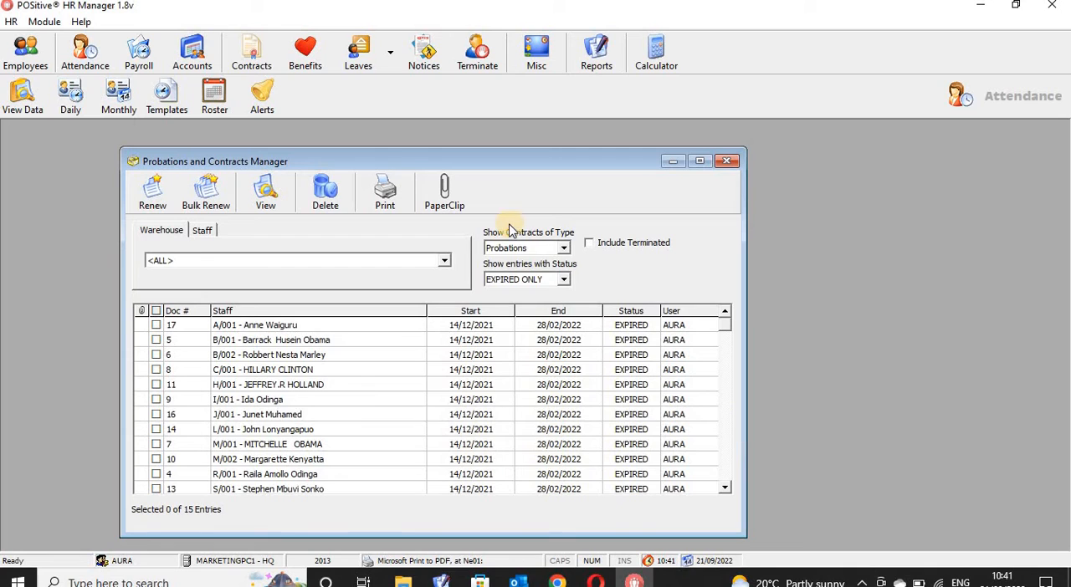
{"action": "left_click", "coordinate": [445, 264]}
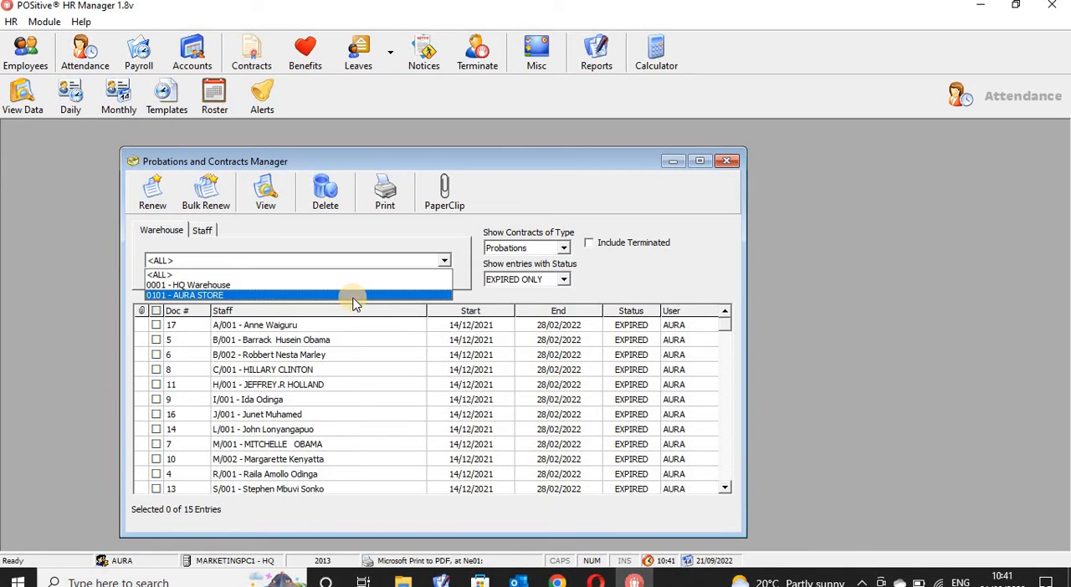
{"action": "left_click", "coordinate": [352, 296]}
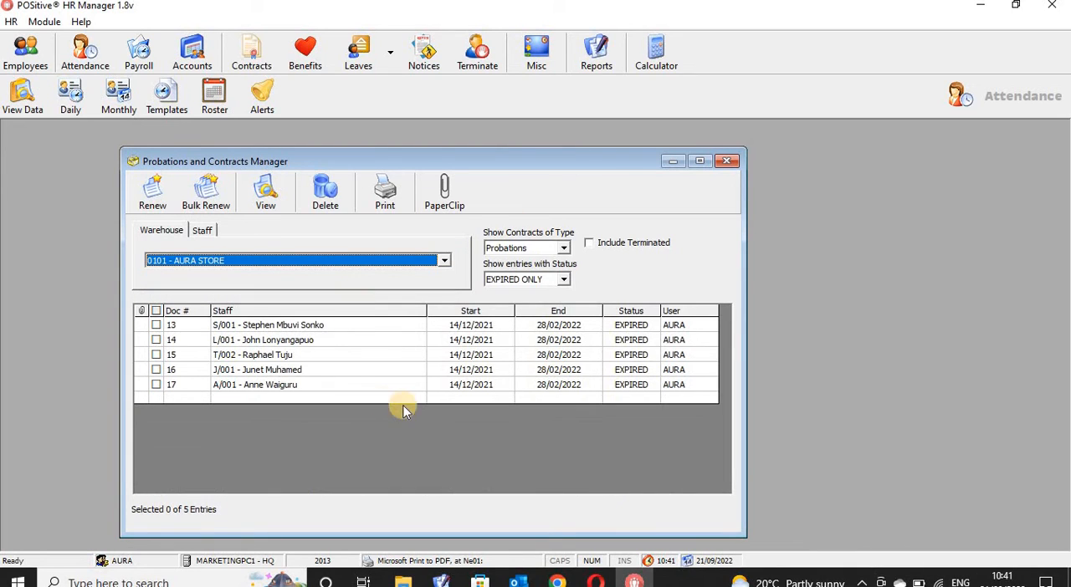
- Renew the same employee's expired probation as a PERMANENT contract, and close the contracts manager
{"action": "left_click", "coordinate": [275, 356]}
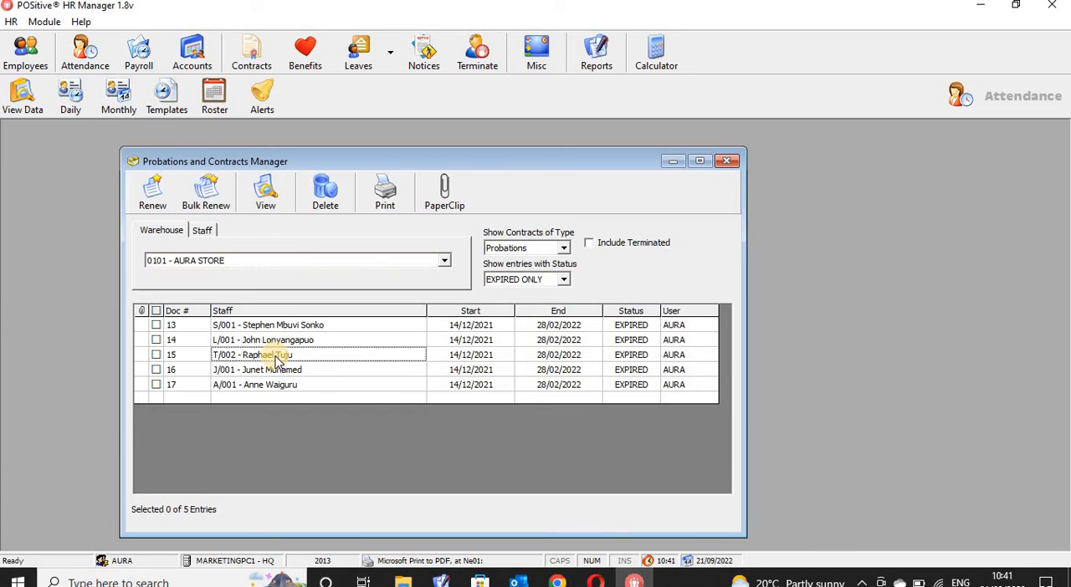
{"action": "left_click", "coordinate": [157, 356]}
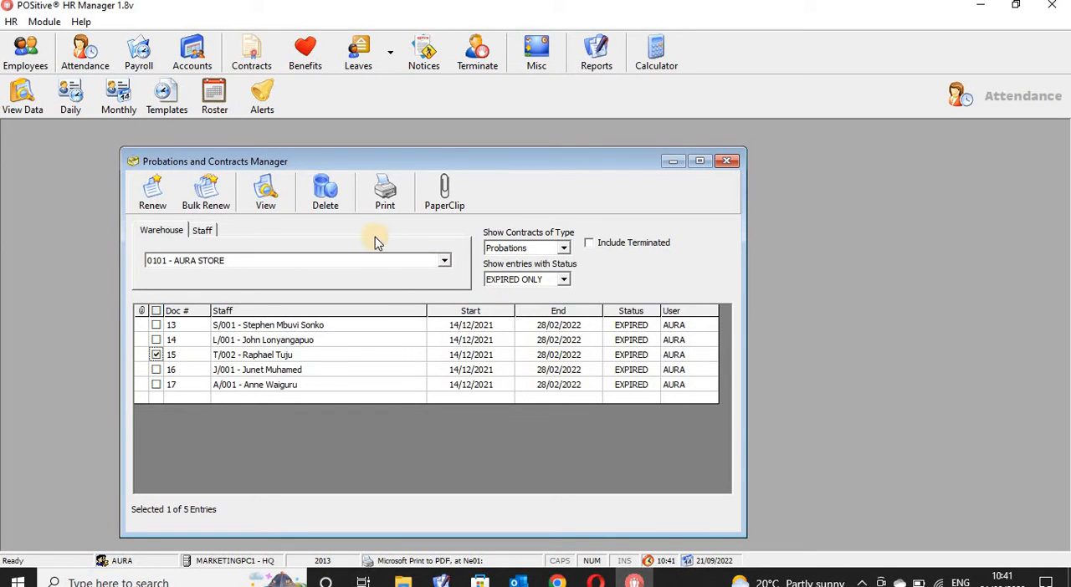
{"action": "left_click", "coordinate": [151, 198]}
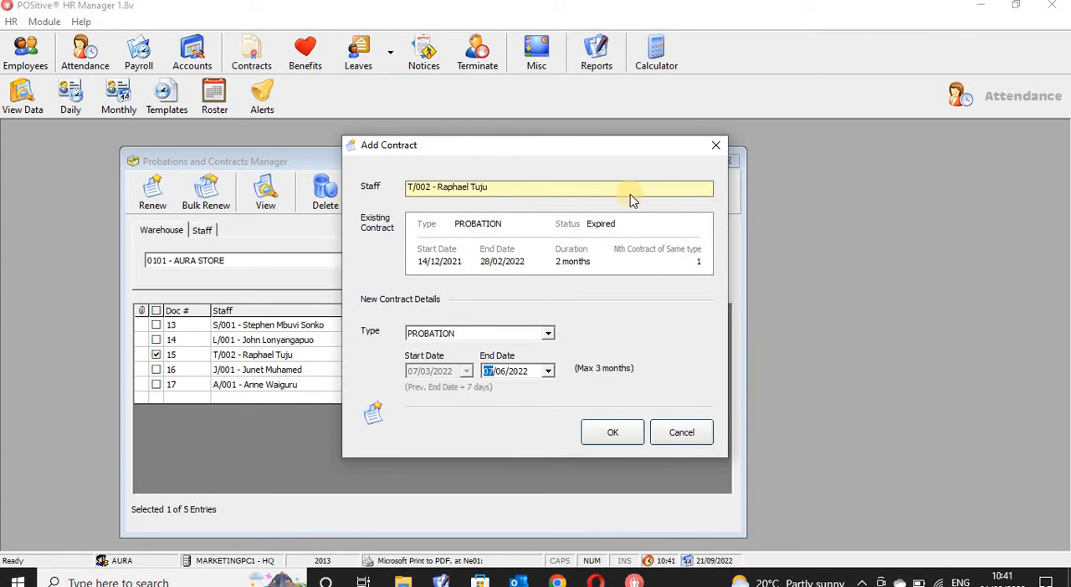
{"action": "left_click", "coordinate": [548, 338]}
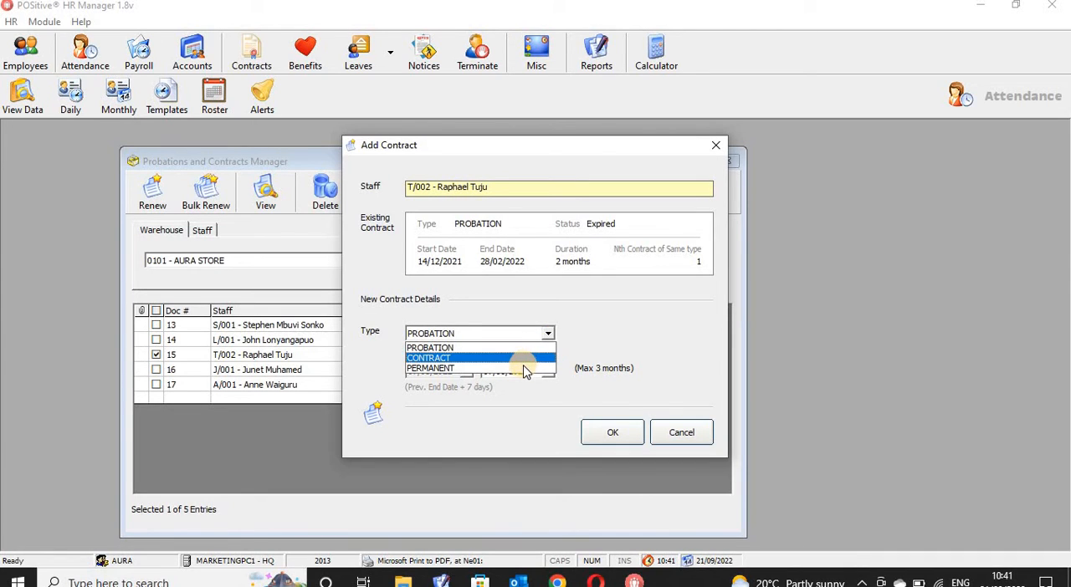
{"action": "left_click", "coordinate": [524, 369]}
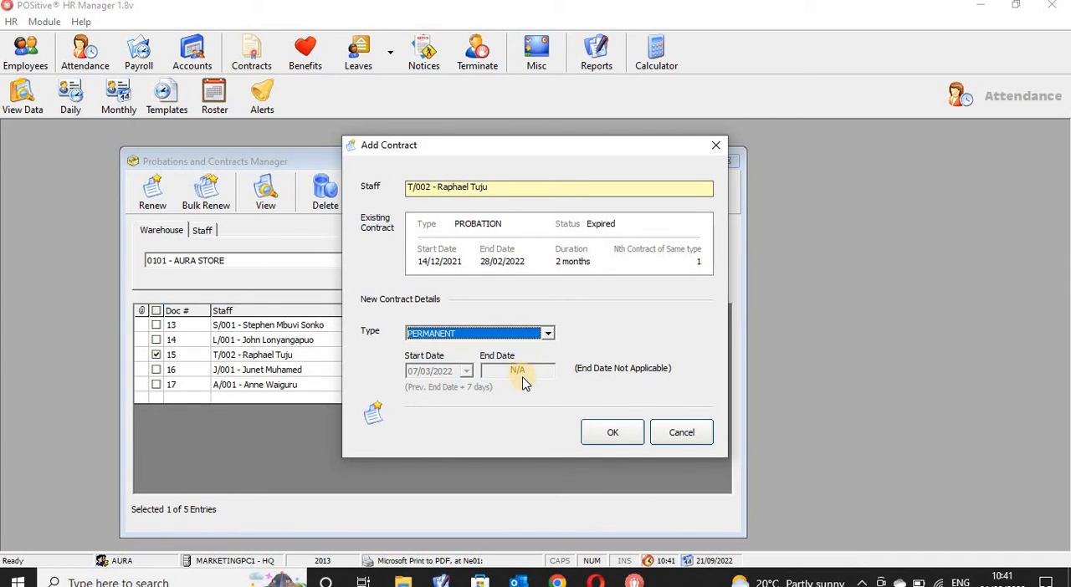
{"action": "left_click", "coordinate": [624, 447]}
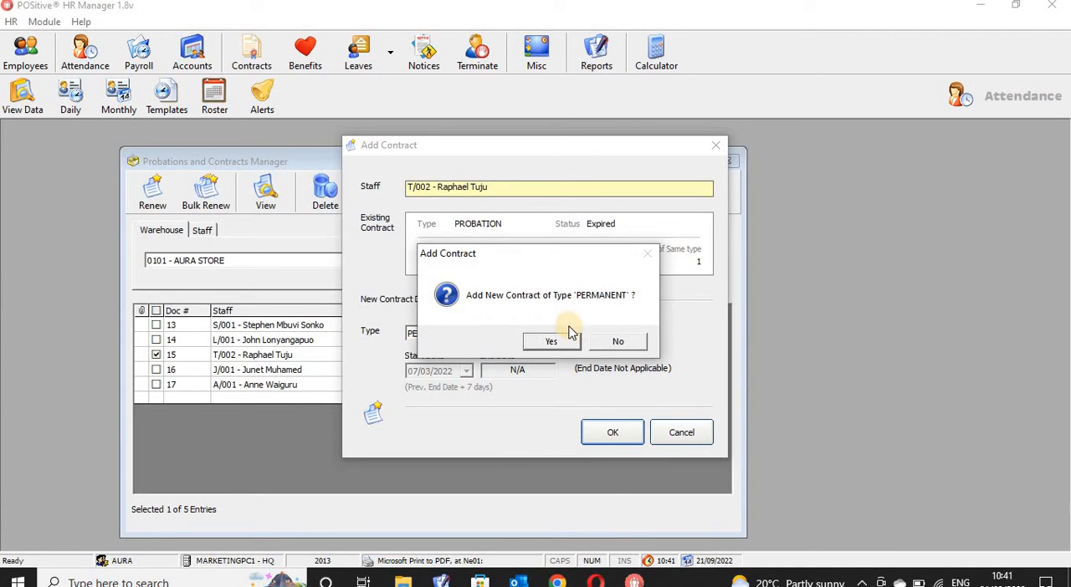
{"action": "left_click", "coordinate": [561, 347]}
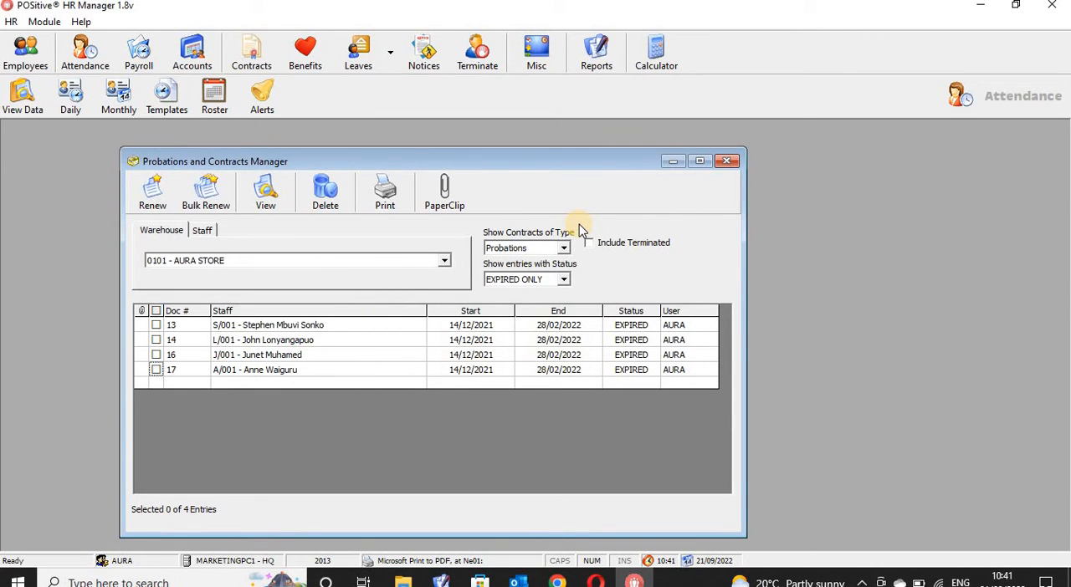
{"action": "left_click", "coordinate": [727, 162]}
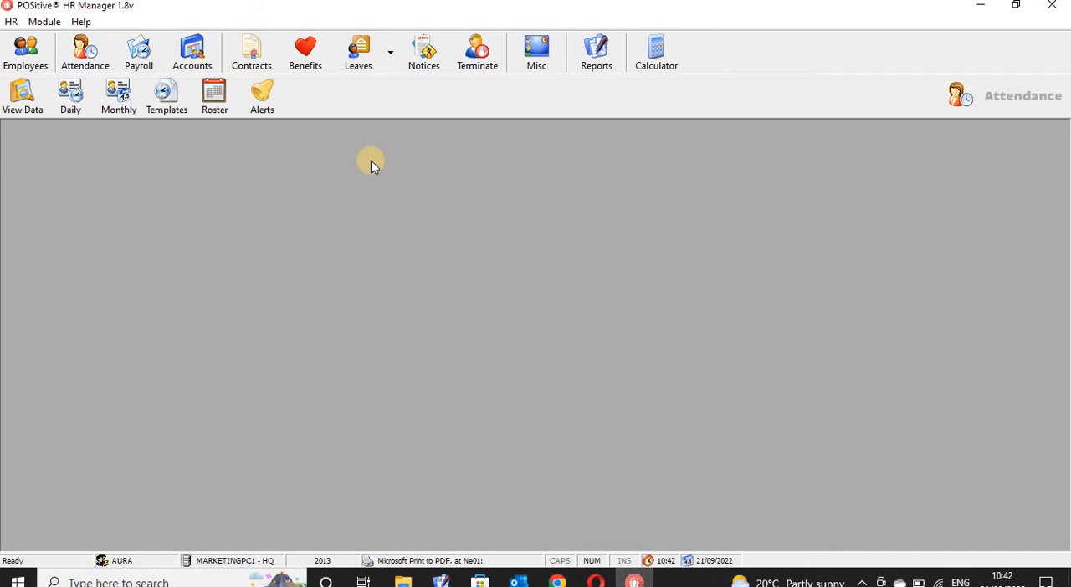
- Reopen the Monthly Attendance Summary and load the AURA STORE employee again through a staff search by surname
{"action": "left_click", "coordinate": [121, 102]}
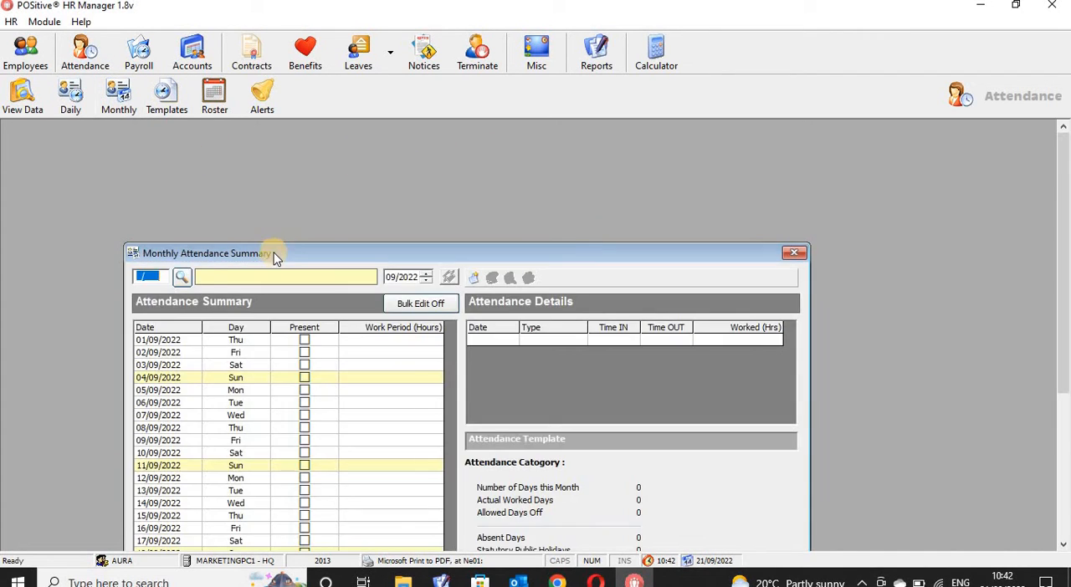
{"action": "left_click", "coordinate": [185, 278]}
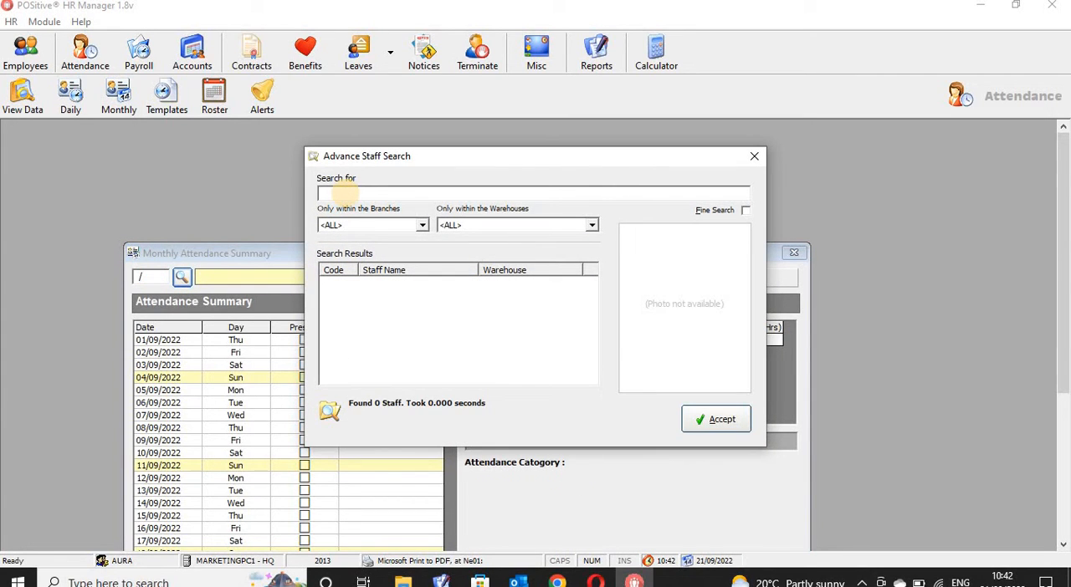
{"action": "left_click", "coordinate": [342, 192]}
{"action": "type", "text": "tuju"}
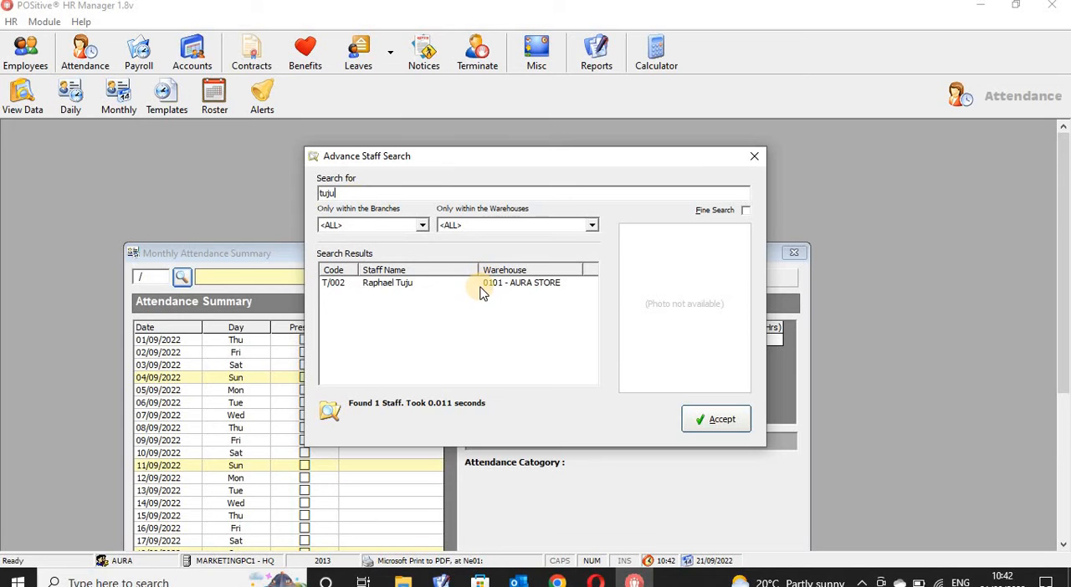
{"action": "left_click", "coordinate": [715, 419]}
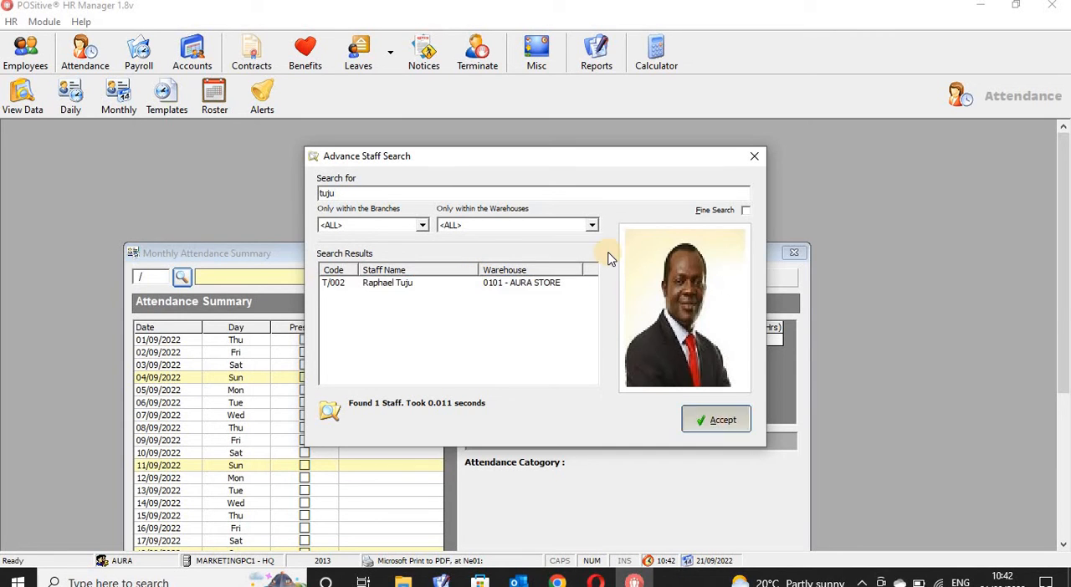
{"action": "left_click_drag", "start_coordinate": [610, 257], "coordinate": [616, 127]}
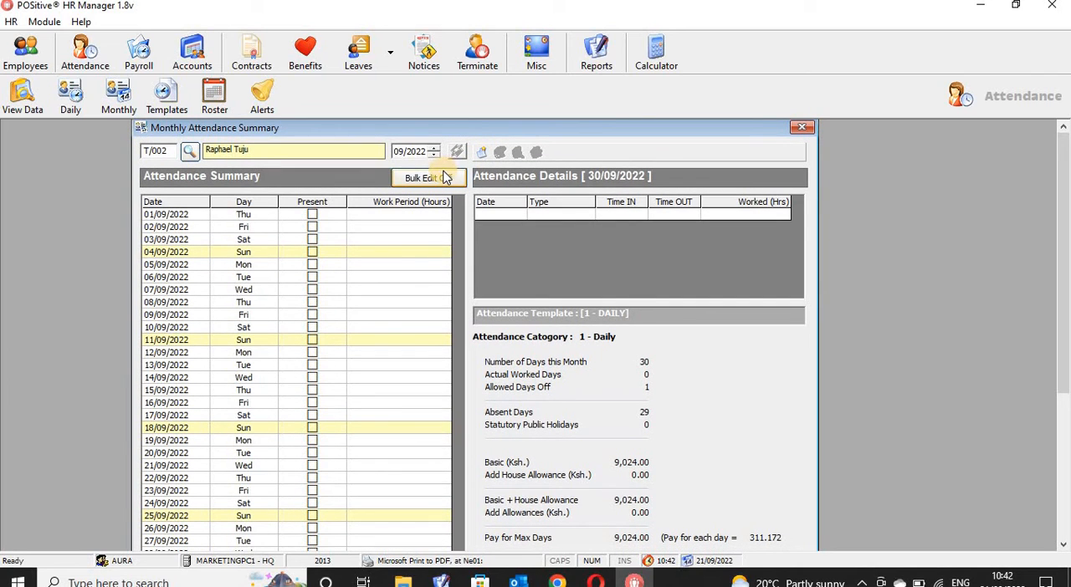
- Load the employee's 08/2022 attendance in the reopened summary and turn on bulk editing
{"action": "left_click", "coordinate": [445, 178]}
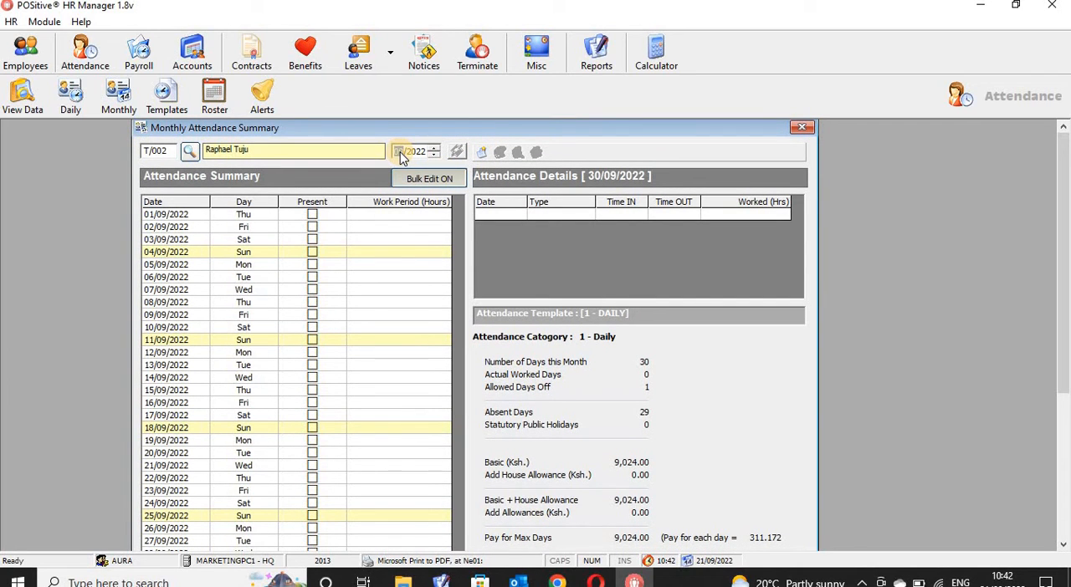
{"action": "left_click", "coordinate": [400, 153]}
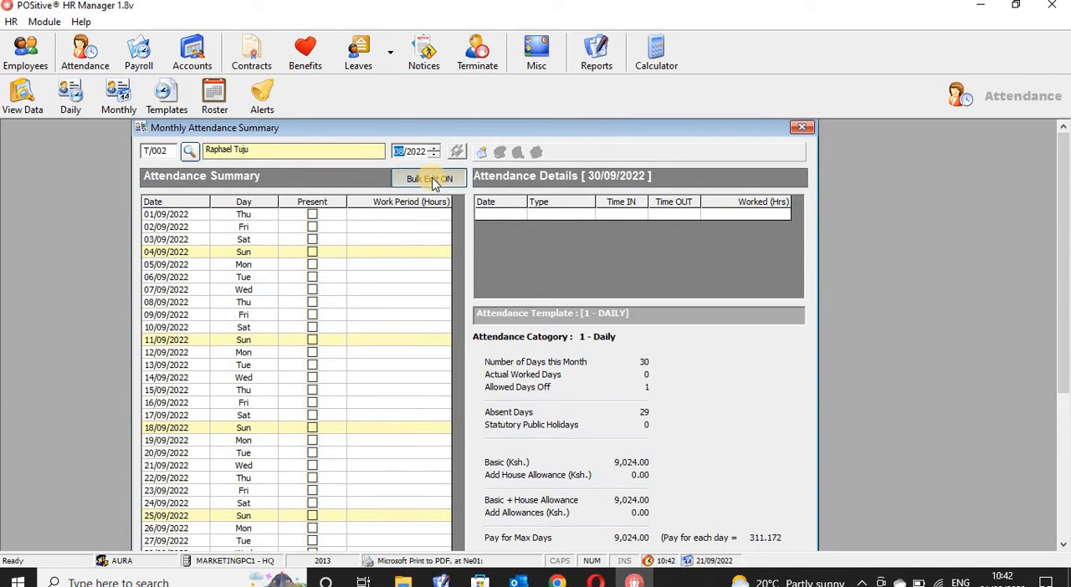
{"action": "left_click", "coordinate": [435, 181]}
{"action": "left_click", "coordinate": [459, 149]}
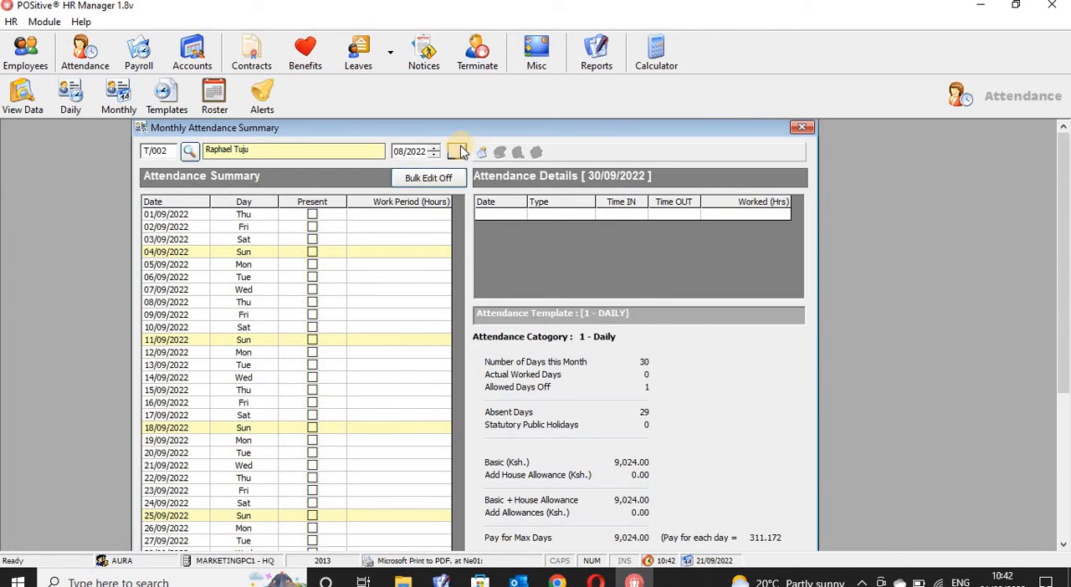
{"action": "left_click", "coordinate": [435, 180]}
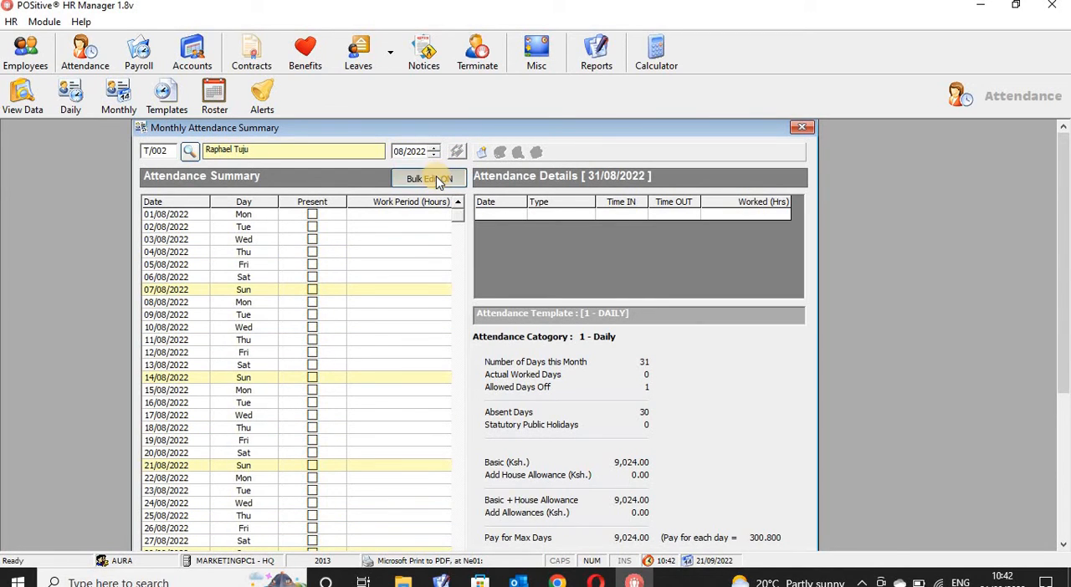
- Mark all days of 08/2022 as present, run the bulk update, and close the update report and the attendance summary
{"action": "left_click_drag", "start_coordinate": [1062, 265], "coordinate": [1061, 354]}
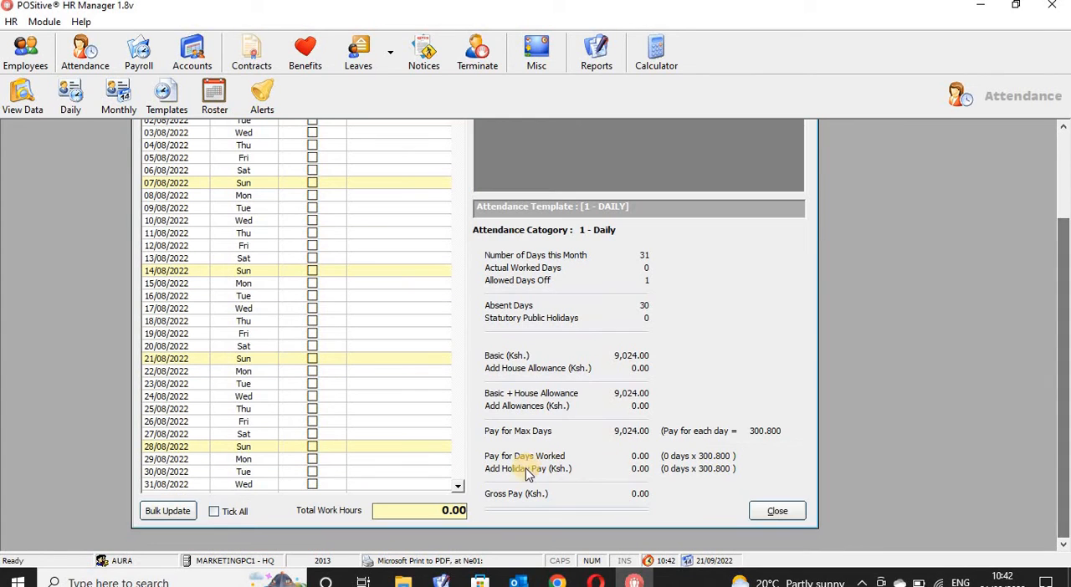
{"action": "left_click", "coordinate": [215, 511]}
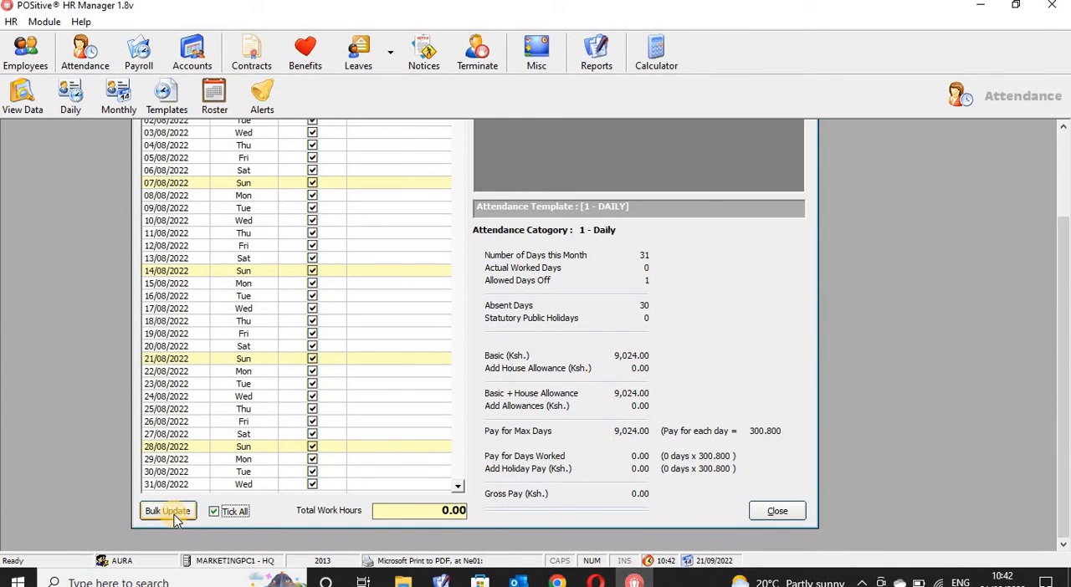
{"action": "left_click", "coordinate": [171, 511]}
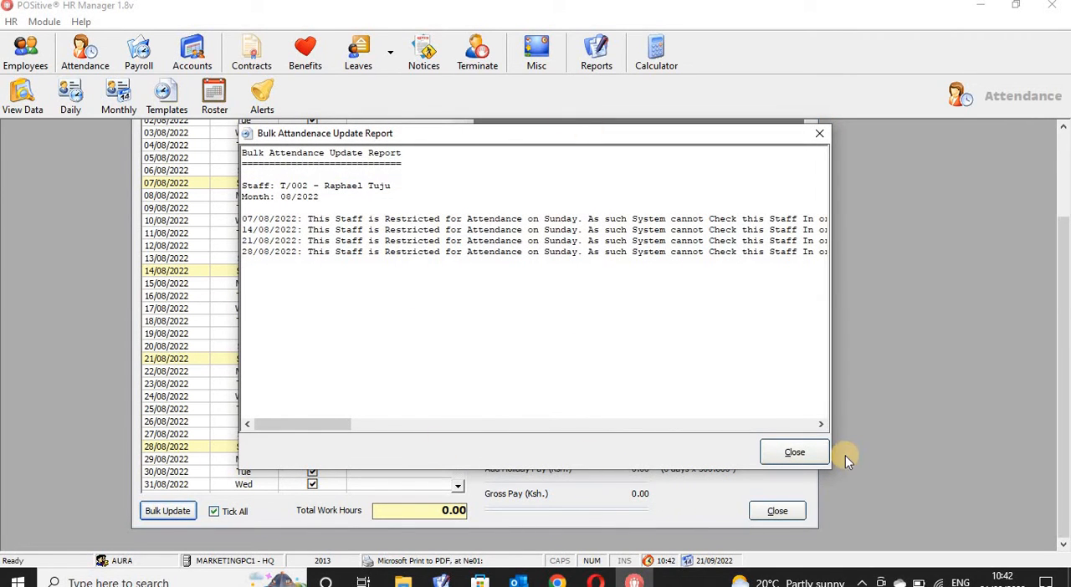
{"action": "left_click", "coordinate": [808, 453]}
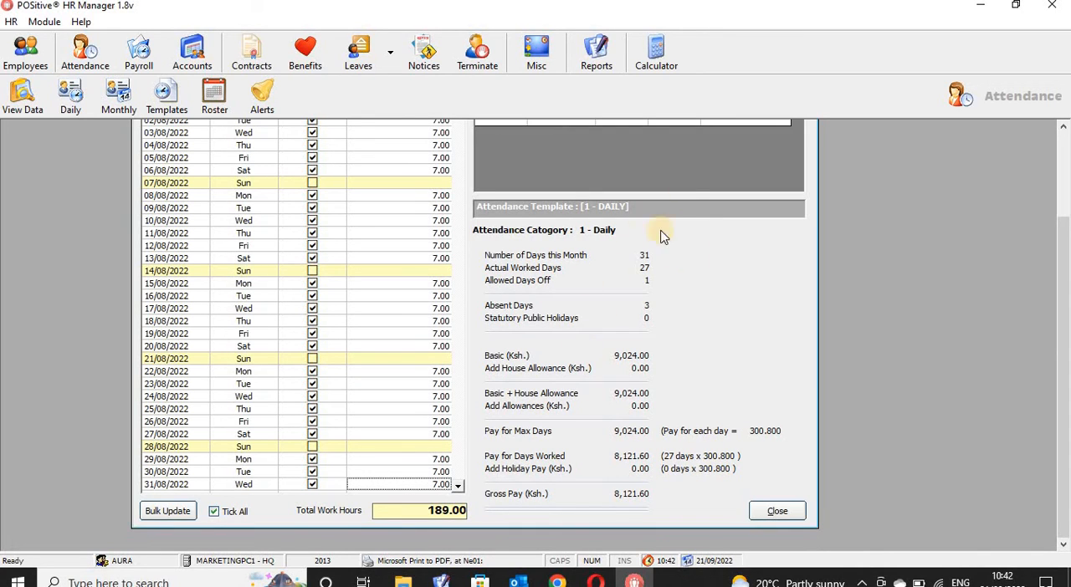
{"action": "left_click", "coordinate": [790, 519]}
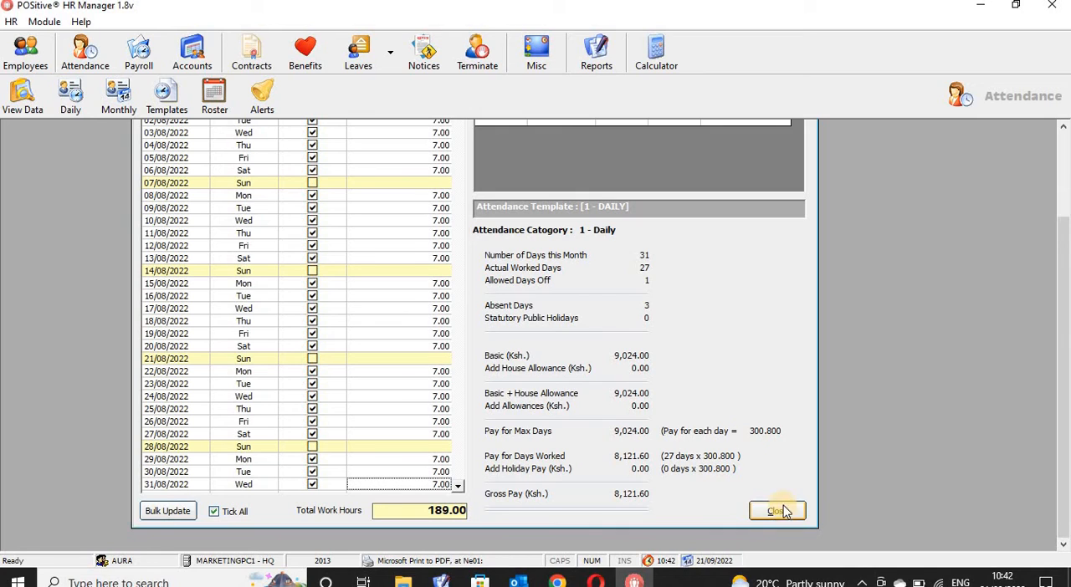
{"action": "left_click", "coordinate": [779, 512]}
{"action": "left_click", "coordinate": [778, 512]}
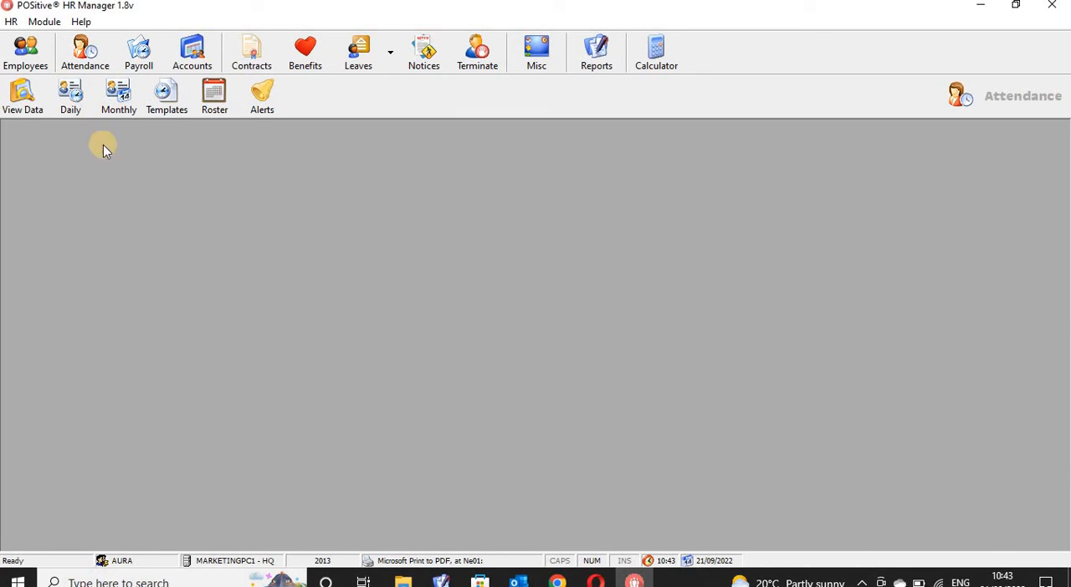
- Open Payroll, start processing payroll, and choose the AURA STORE employee through a staff search by surname
{"action": "left_click", "coordinate": [139, 57]}
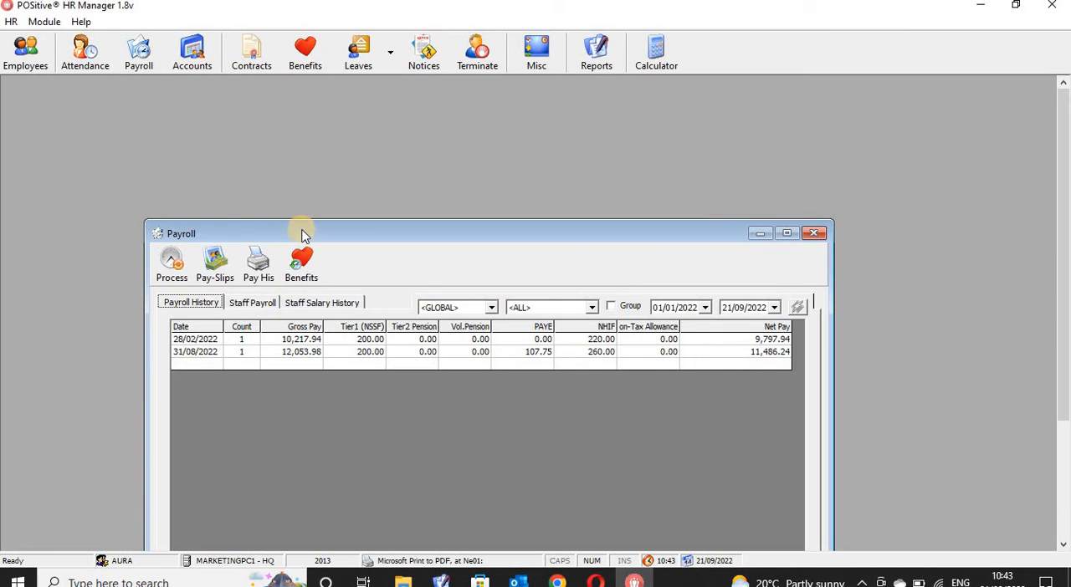
{"action": "left_click_drag", "start_coordinate": [349, 231], "coordinate": [334, 125]}
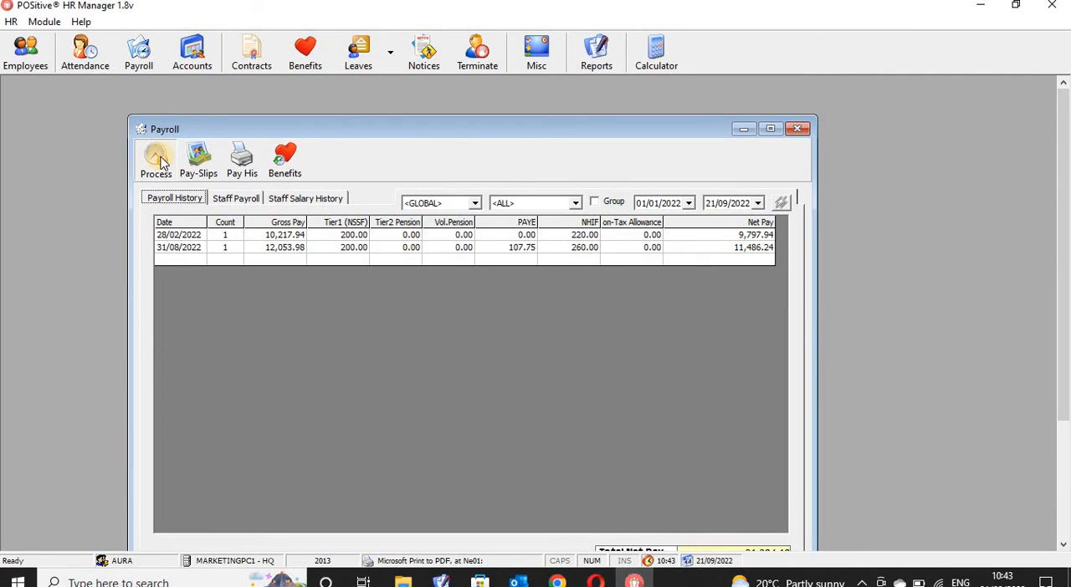
{"action": "left_click", "coordinate": [159, 160]}
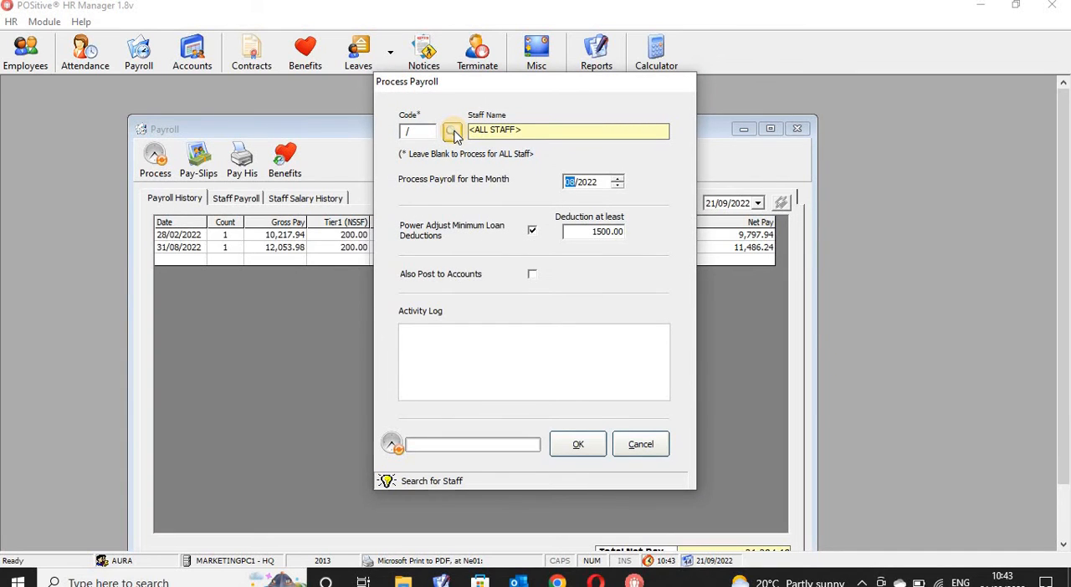
{"action": "left_click", "coordinate": [452, 132]}
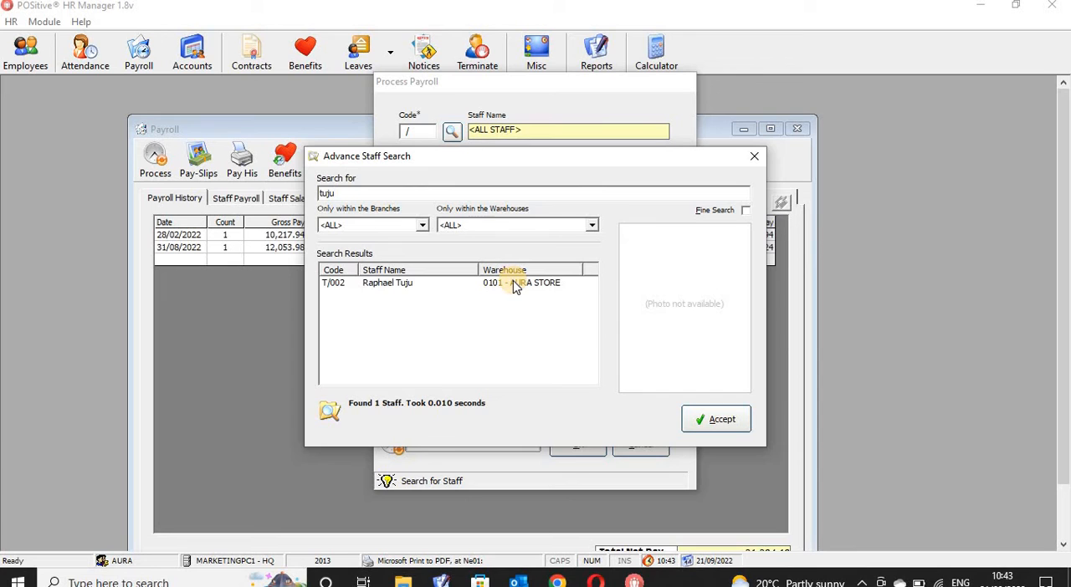
{"action": "left_click", "coordinate": [515, 287]}
{"action": "left_click", "coordinate": [707, 419]}
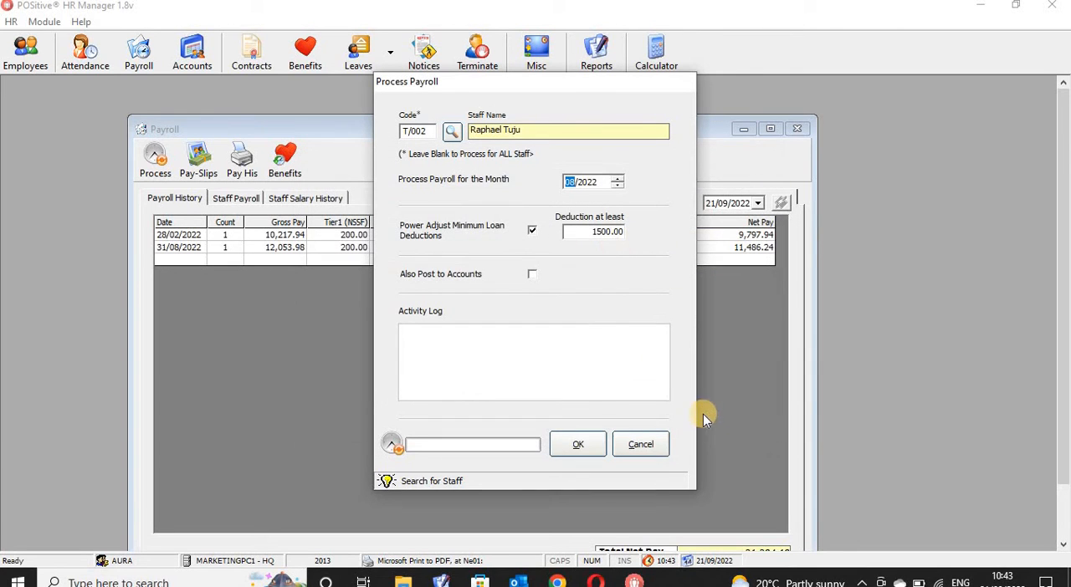
- Process the employee's payroll for 08/2022 with posting to accounts turned on, confirming the run
{"action": "left_click", "coordinate": [570, 187]}
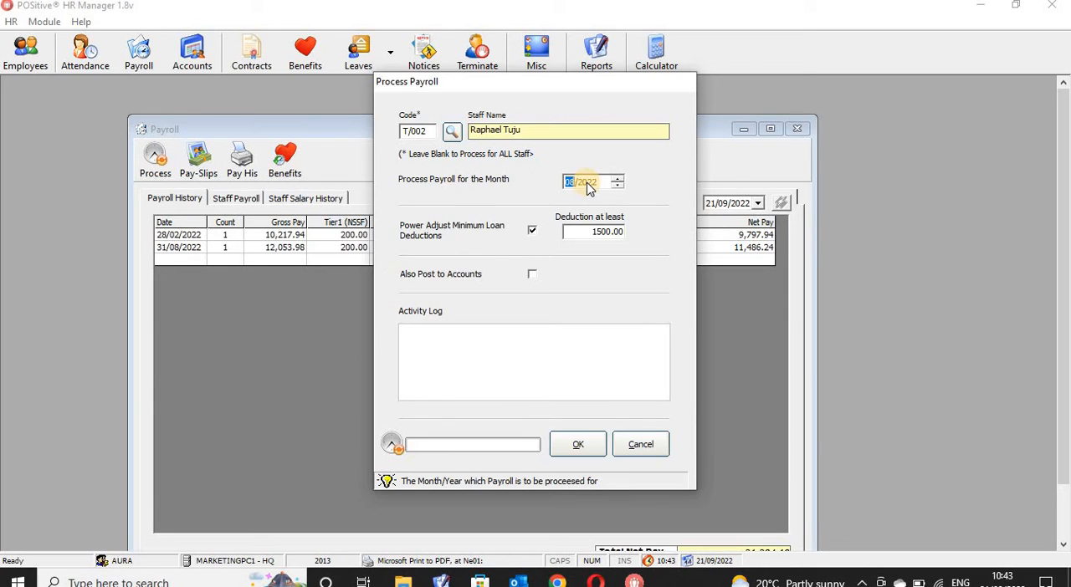
{"action": "left_click", "coordinate": [588, 183]}
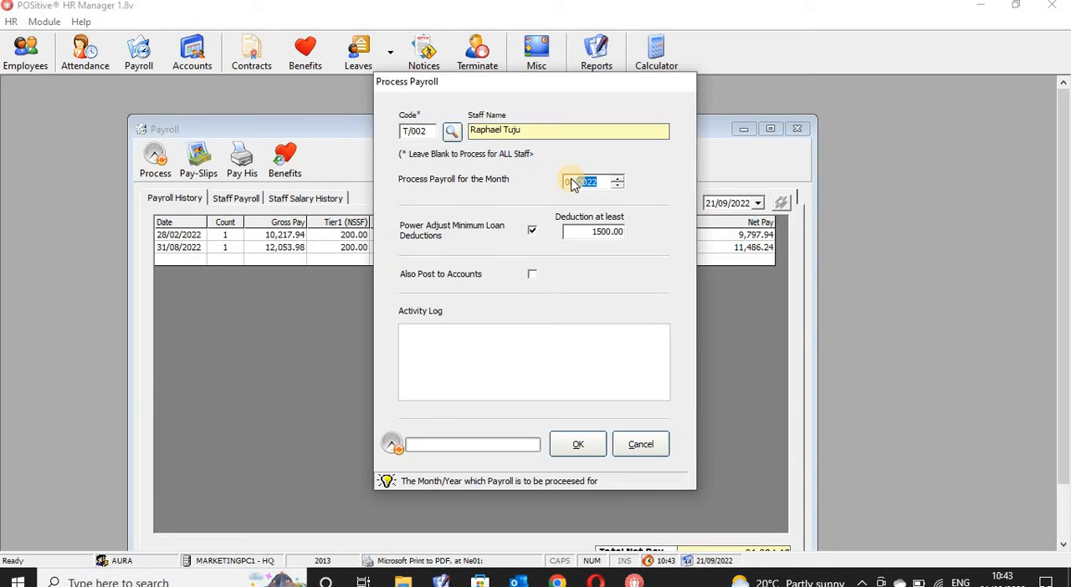
{"action": "left_click", "coordinate": [572, 183]}
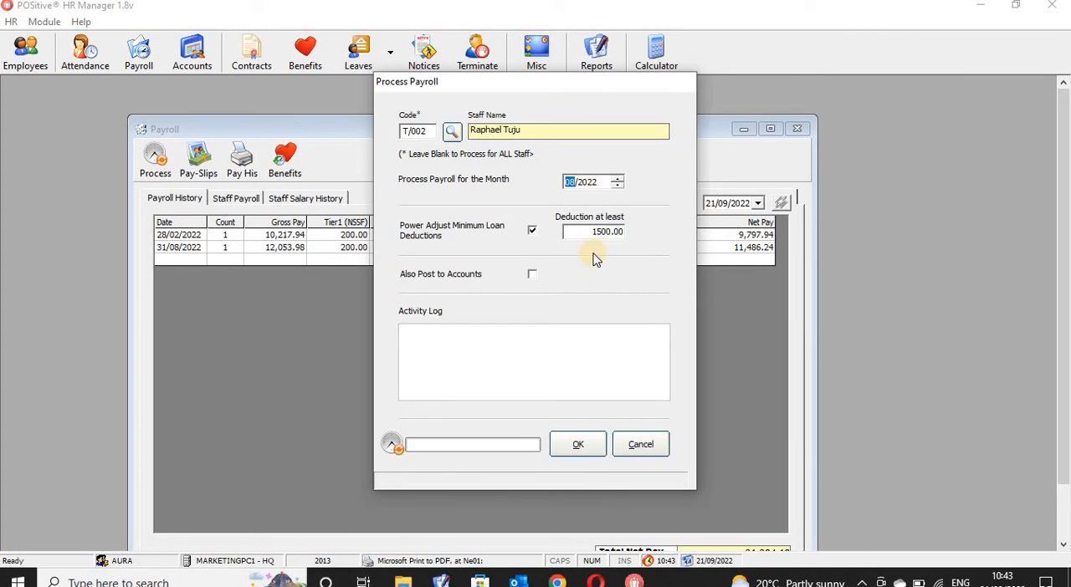
{"action": "left_click", "coordinate": [532, 276]}
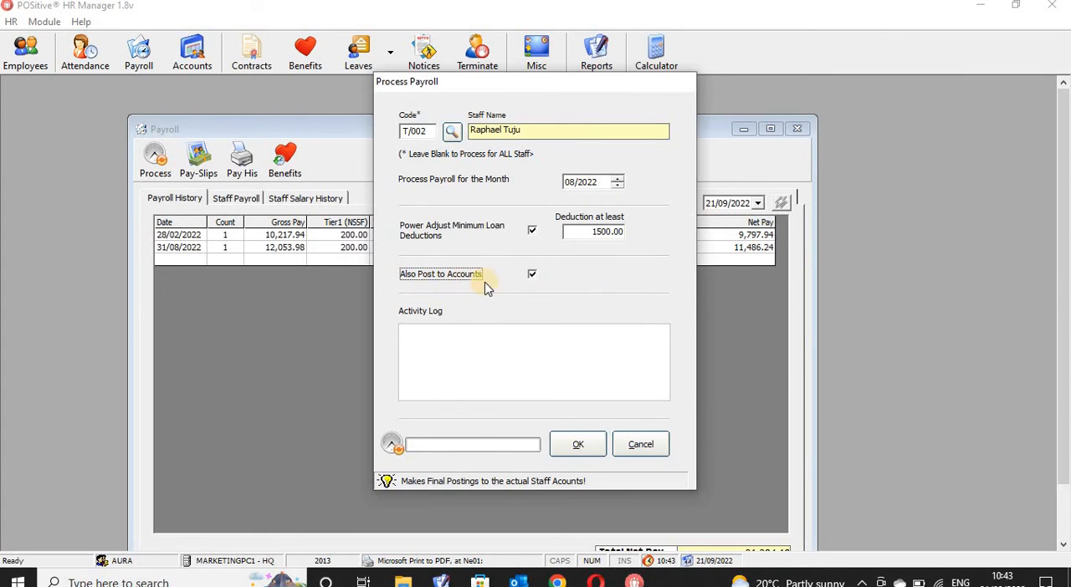
{"action": "left_click", "coordinate": [577, 441]}
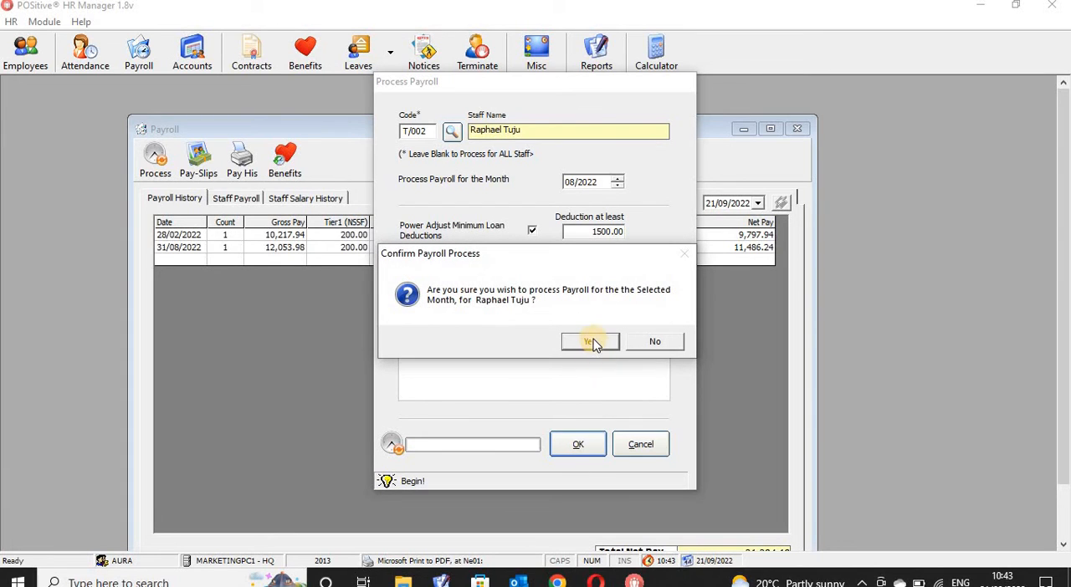
{"action": "left_click", "coordinate": [592, 343]}
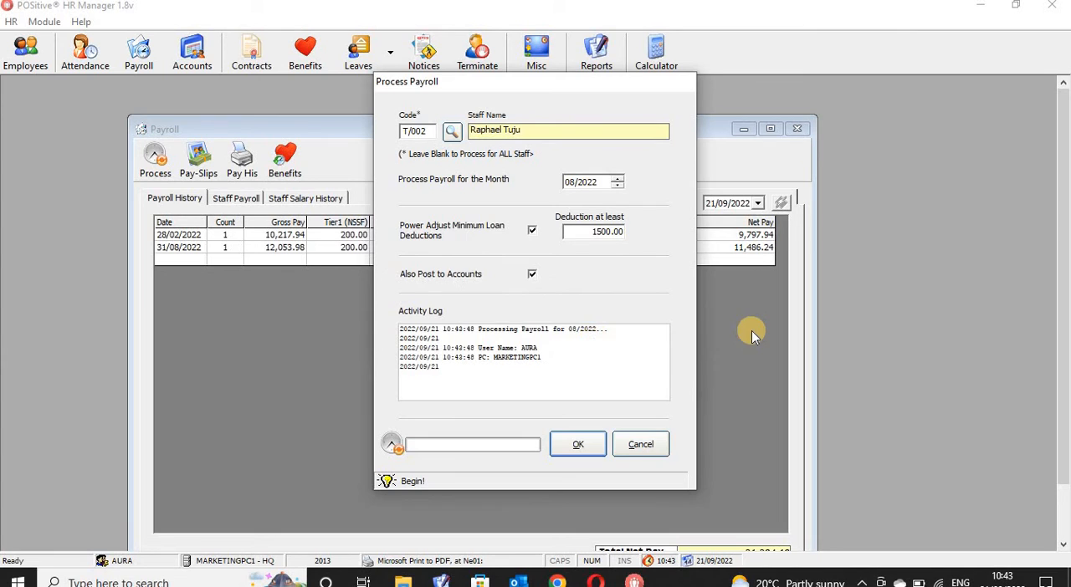
{"action": "left_click", "coordinate": [605, 352]}
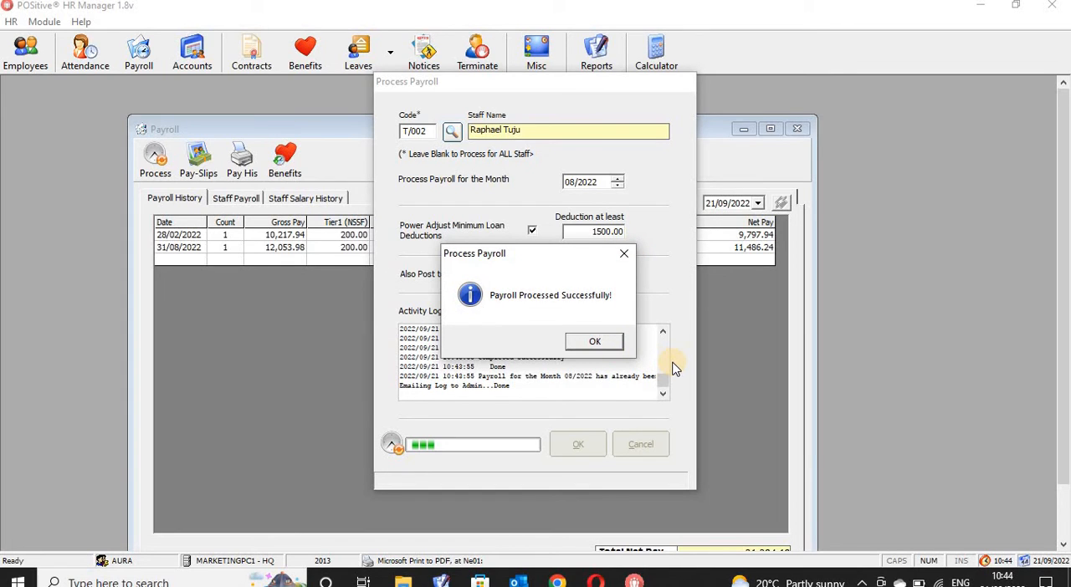
{"action": "left_click", "coordinate": [596, 343]}
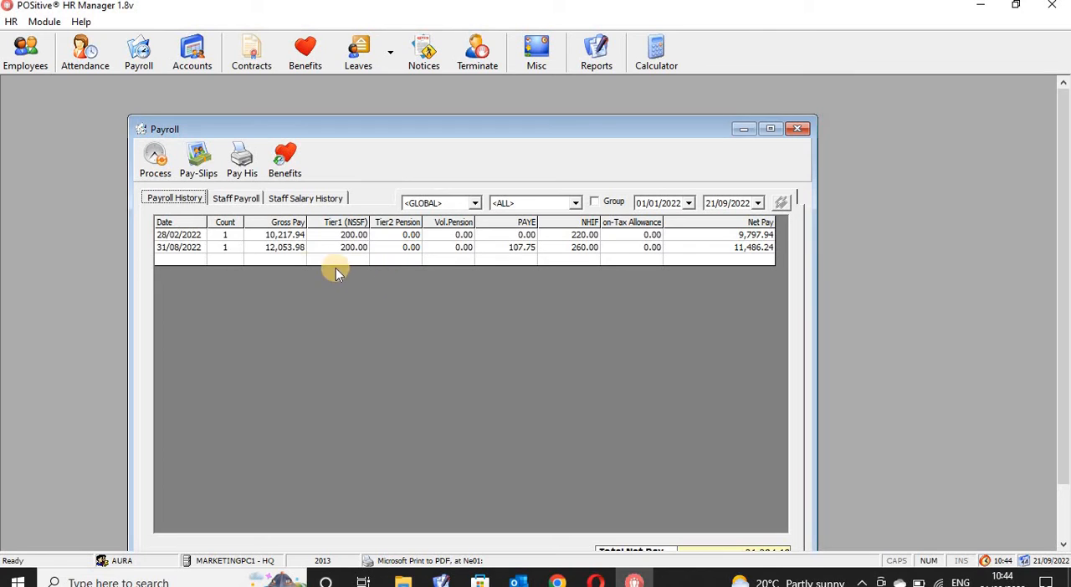
- Filter the payroll history by branch 001 - AURA BR and warehouse 0101 - AURA STORE
{"action": "left_click", "coordinate": [192, 250]}
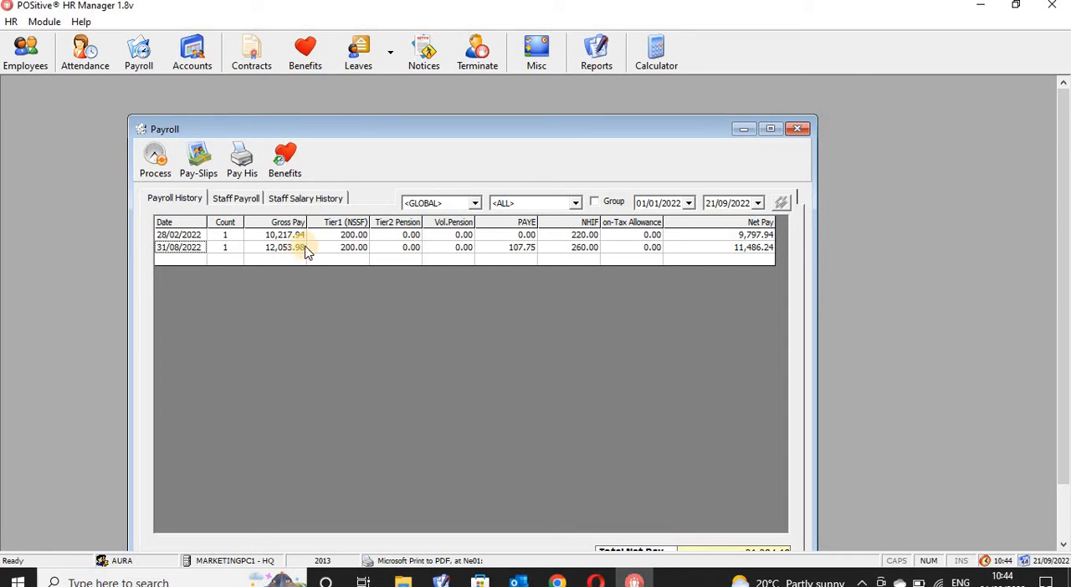
{"action": "left_click", "coordinate": [688, 204]}
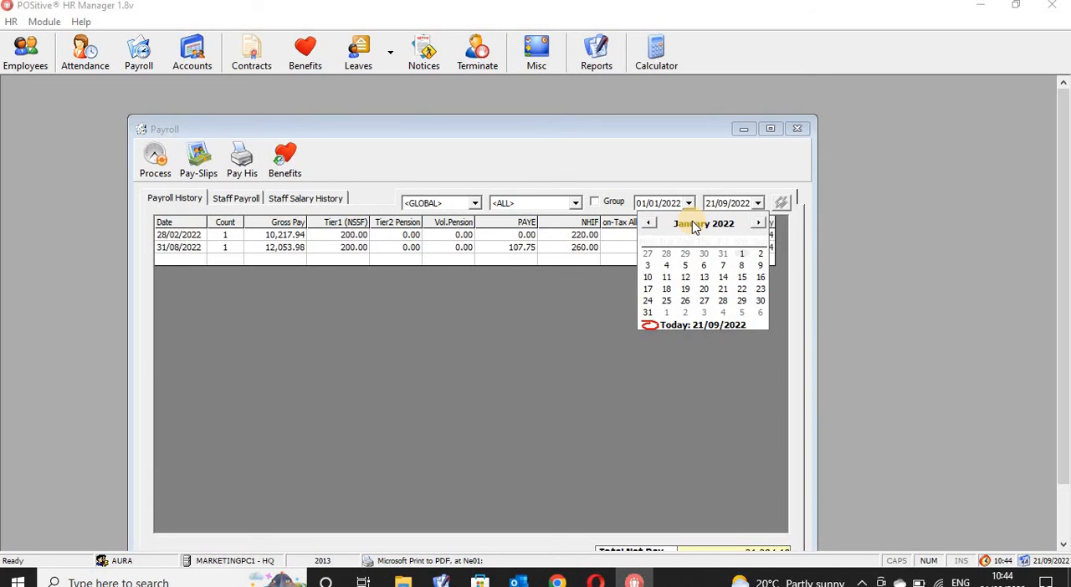
{"action": "left_click", "coordinate": [608, 327]}
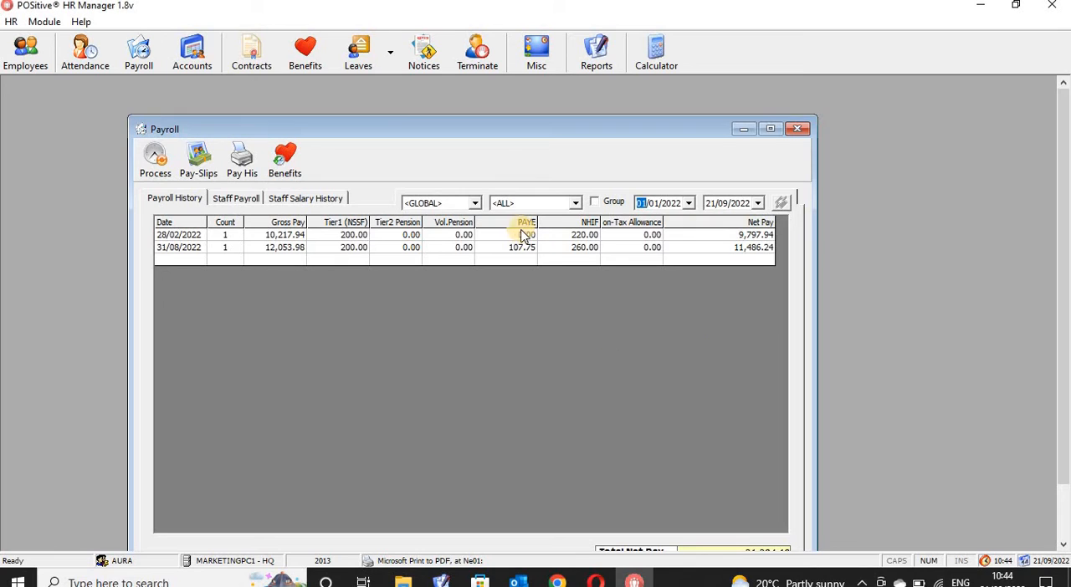
{"action": "left_click", "coordinate": [473, 204]}
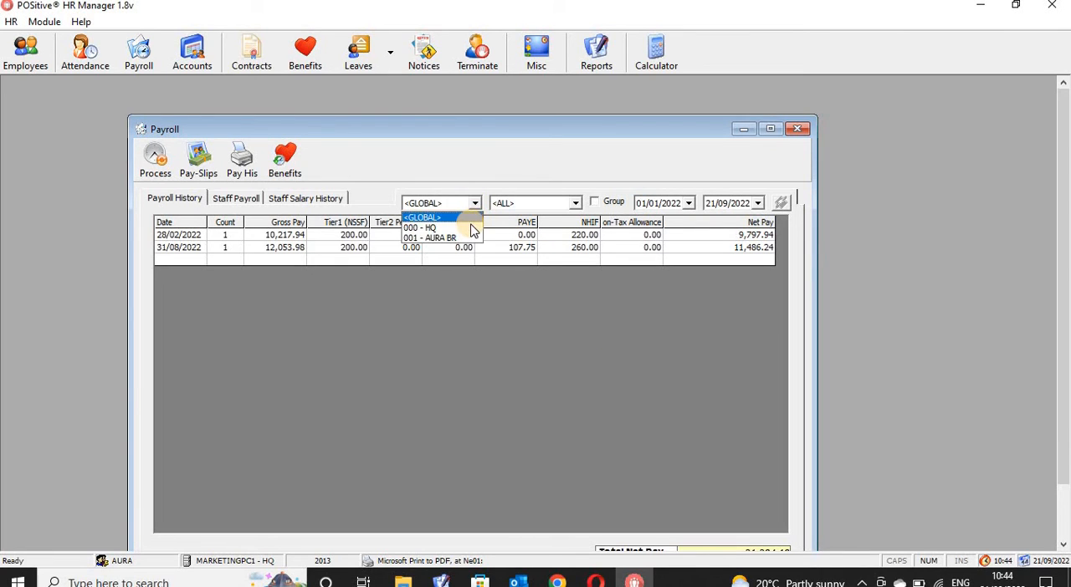
{"action": "left_click", "coordinate": [465, 238]}
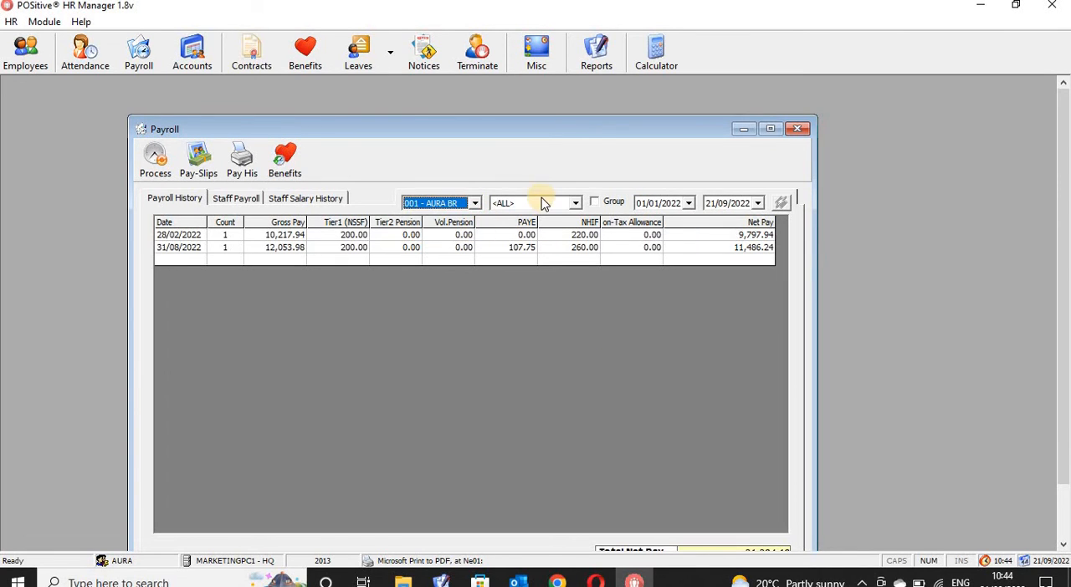
{"action": "left_click", "coordinate": [575, 202]}
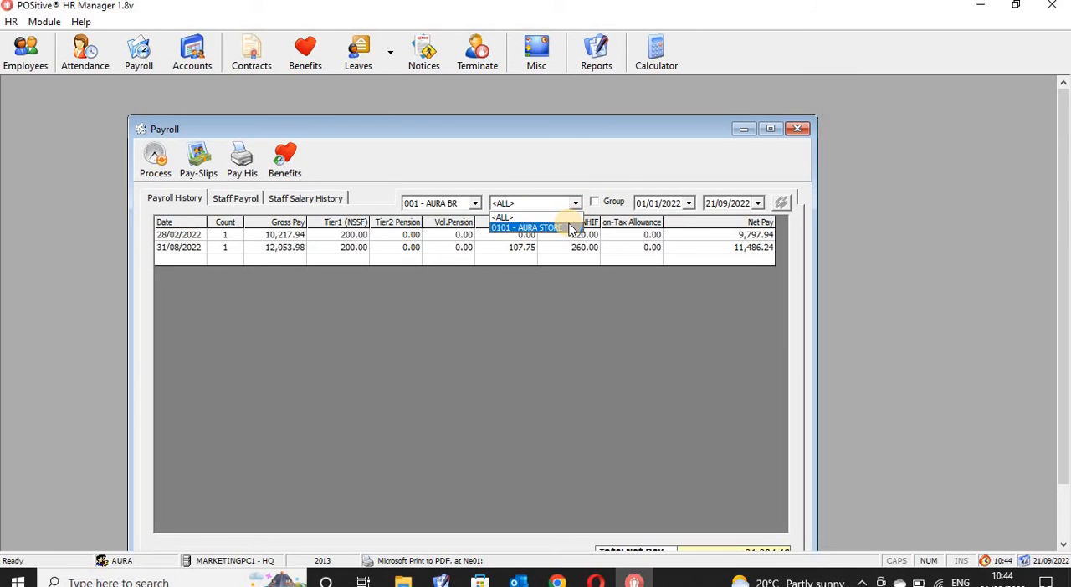
{"action": "left_click", "coordinate": [569, 227]}
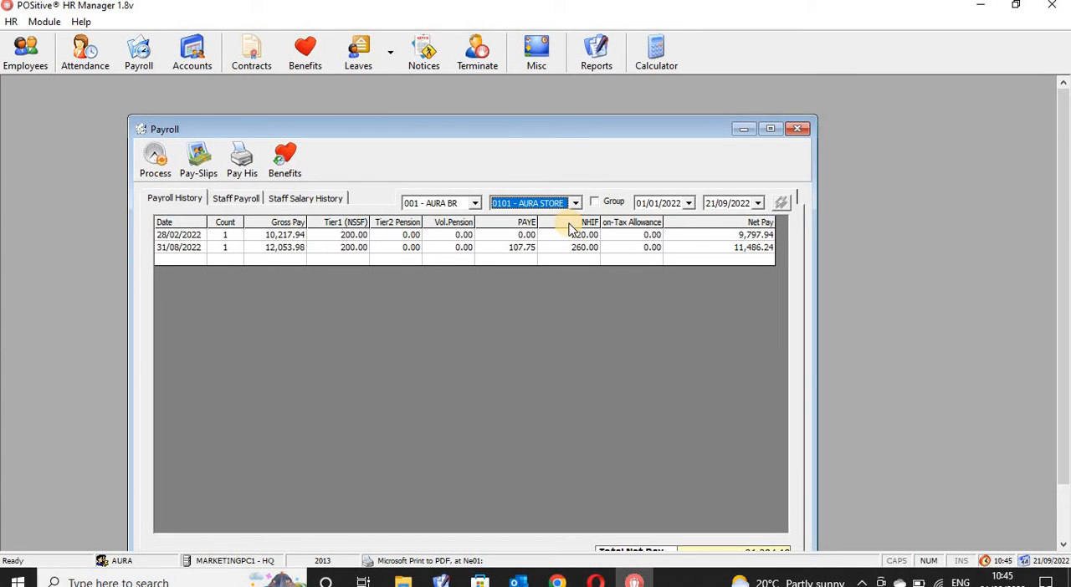
{"action": "left_click", "coordinate": [519, 238]}
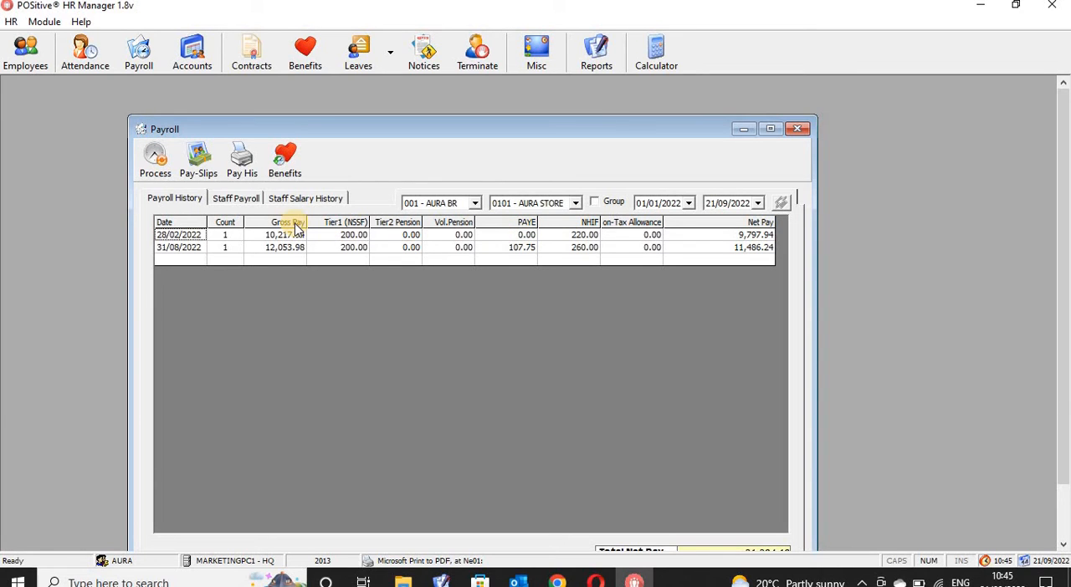
- Look up the same employee in Staff Payroll and load the payroll details for 08/2022
{"action": "left_click", "coordinate": [239, 203]}
{"action": "left_click", "coordinate": [205, 234]}
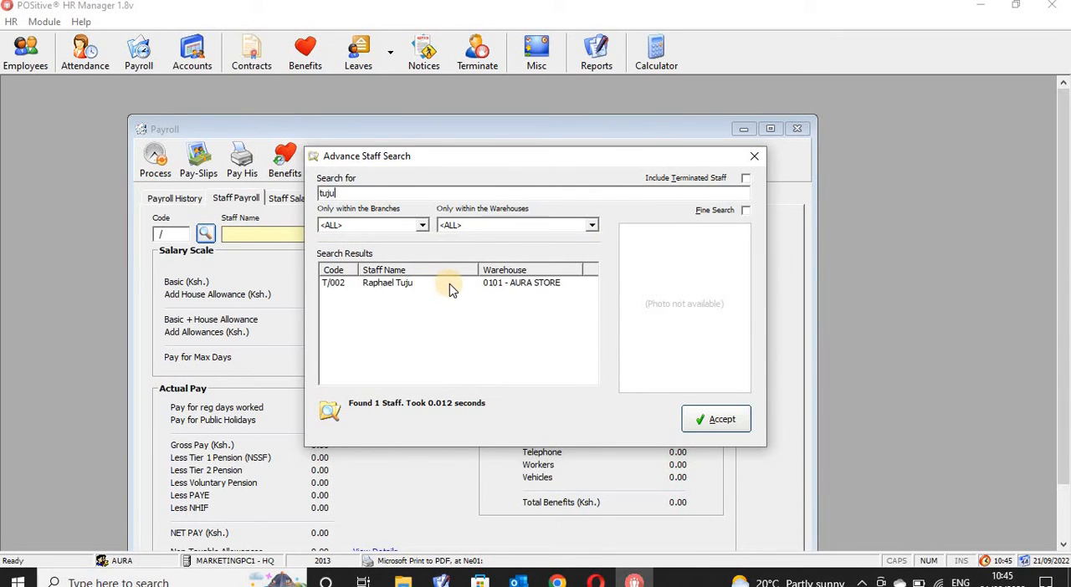
{"action": "left_click", "coordinate": [699, 421]}
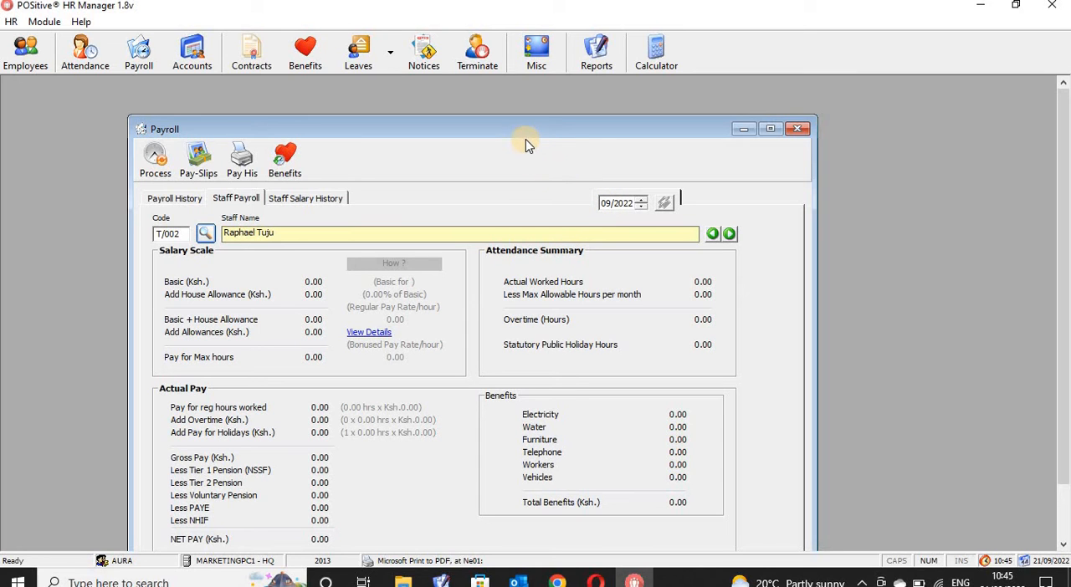
{"action": "left_click_drag", "start_coordinate": [525, 132], "coordinate": [548, 120]}
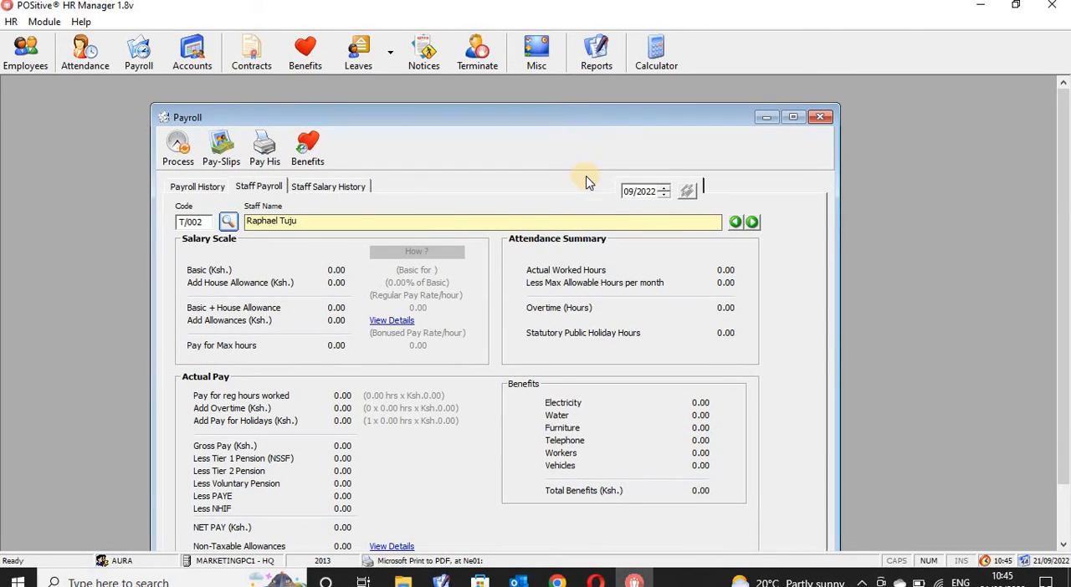
{"action": "left_click", "coordinate": [630, 194]}
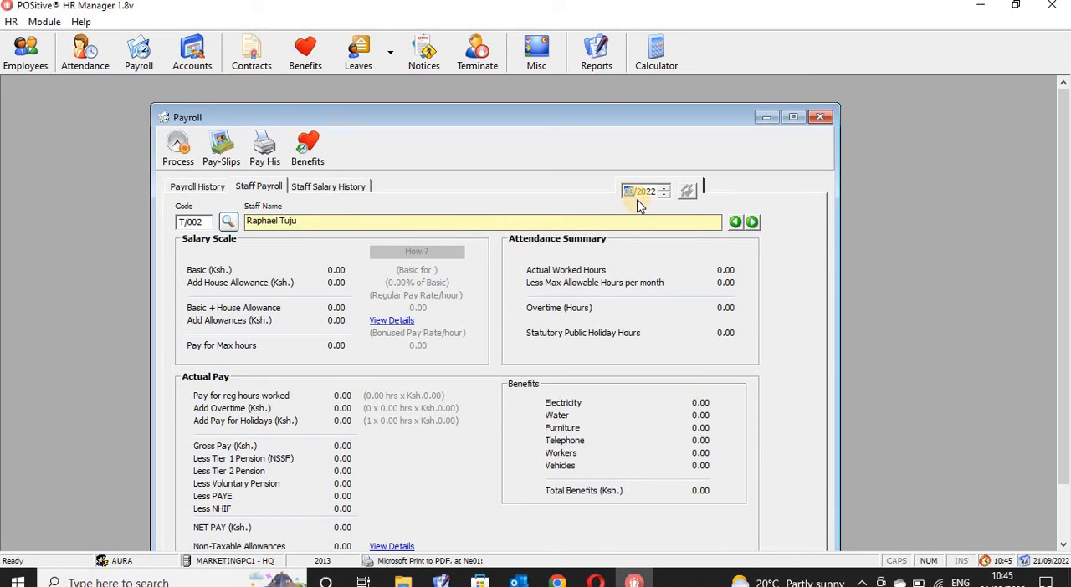
{"action": "left_click", "coordinate": [686, 192]}
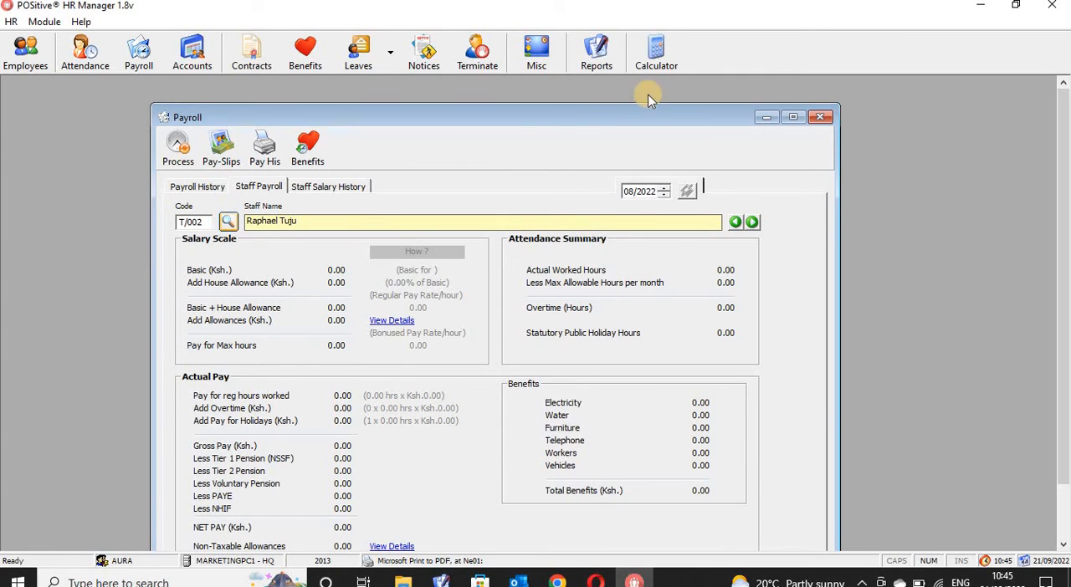
- Open the same employee's record for editing from AURA STORE under the AURA SUPERMARKET branch in Employees
{"action": "left_click", "coordinate": [27, 53]}
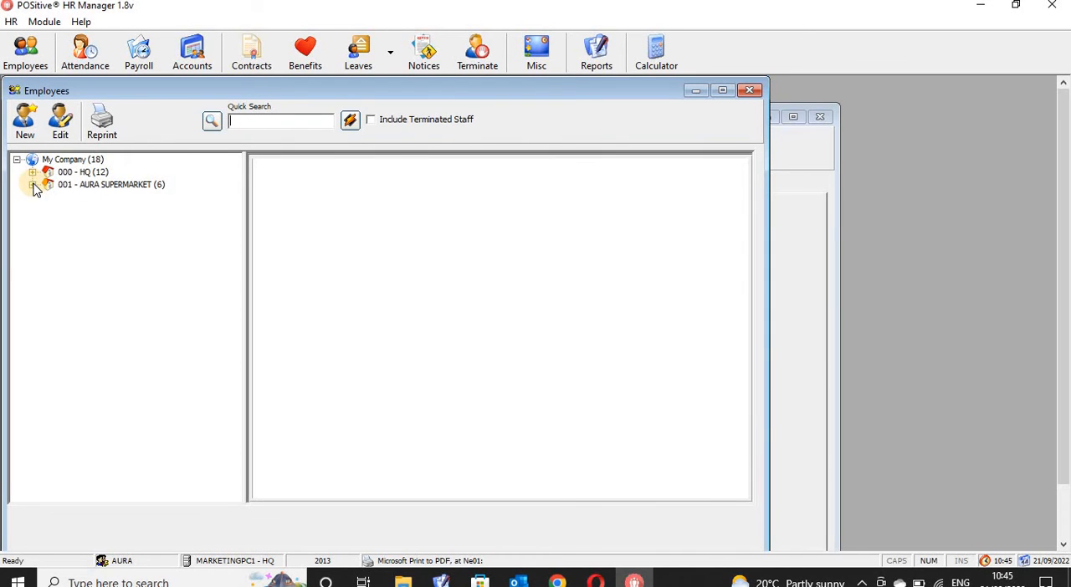
{"action": "left_click", "coordinate": [32, 185]}
{"action": "left_click", "coordinate": [48, 198]}
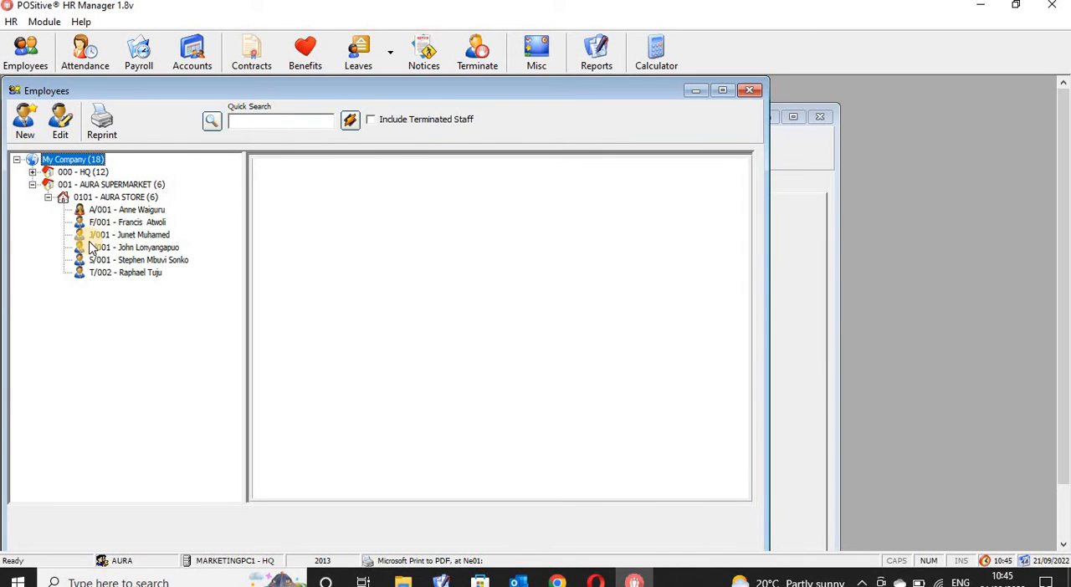
{"action": "left_click", "coordinate": [117, 276]}
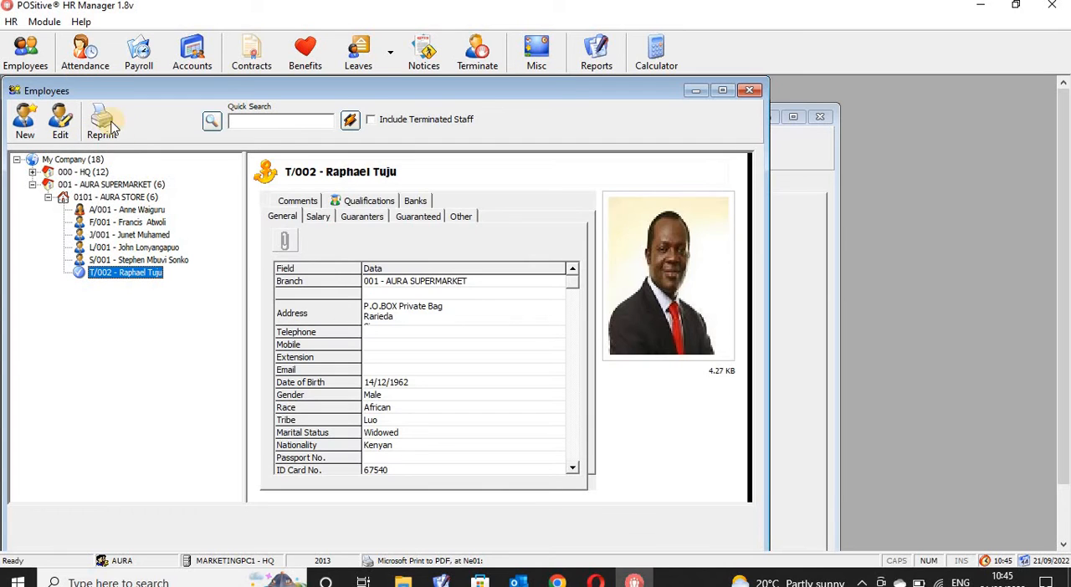
{"action": "left_click", "coordinate": [63, 124]}
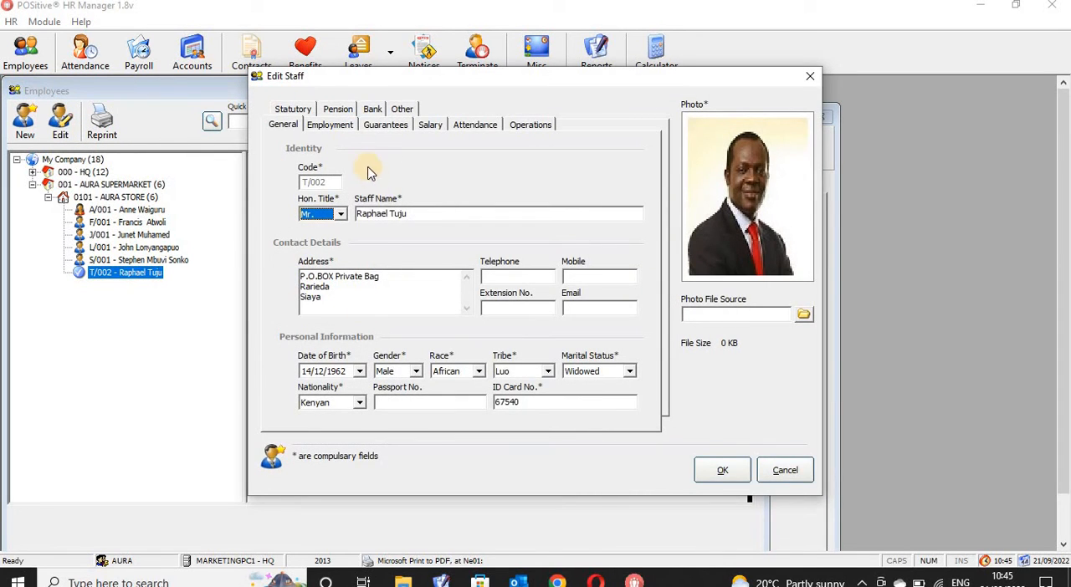
- Enable Process Payroll in the employee's salary settings, save the record, and close the Employees window
{"action": "left_click", "coordinate": [339, 126]}
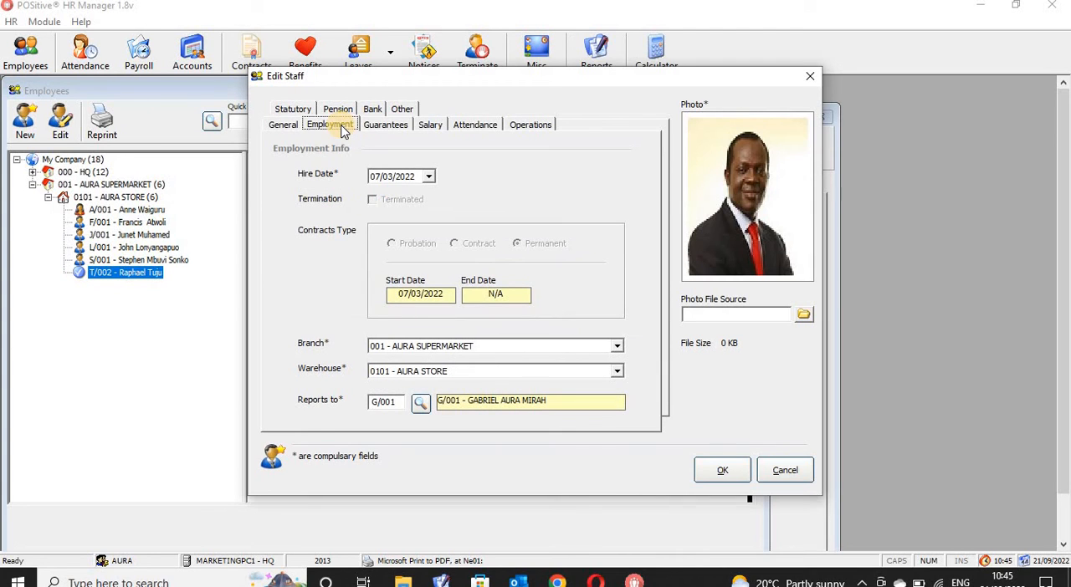
{"action": "left_click", "coordinate": [287, 127]}
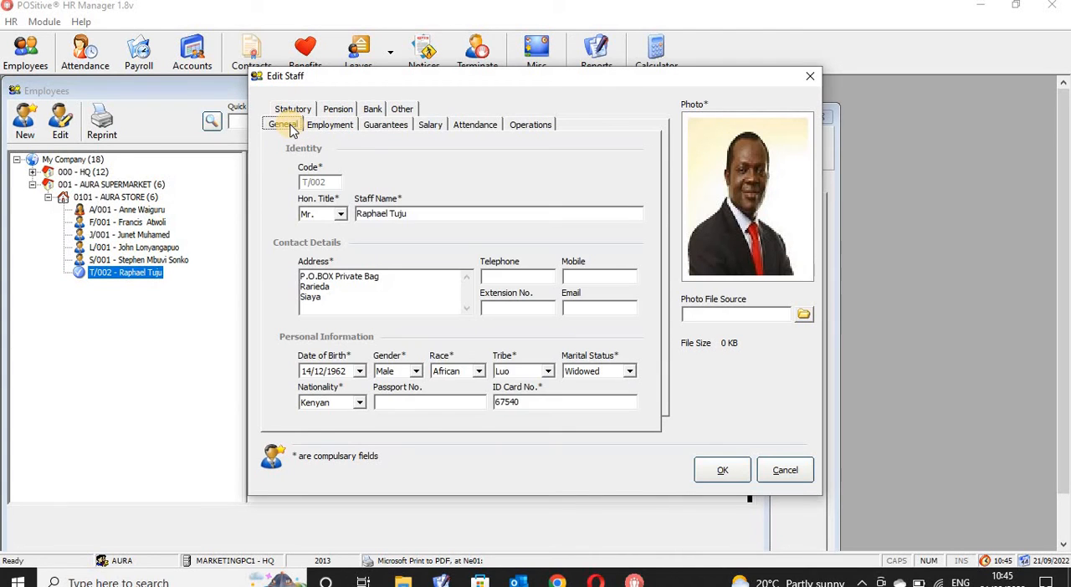
{"action": "left_click", "coordinate": [443, 129]}
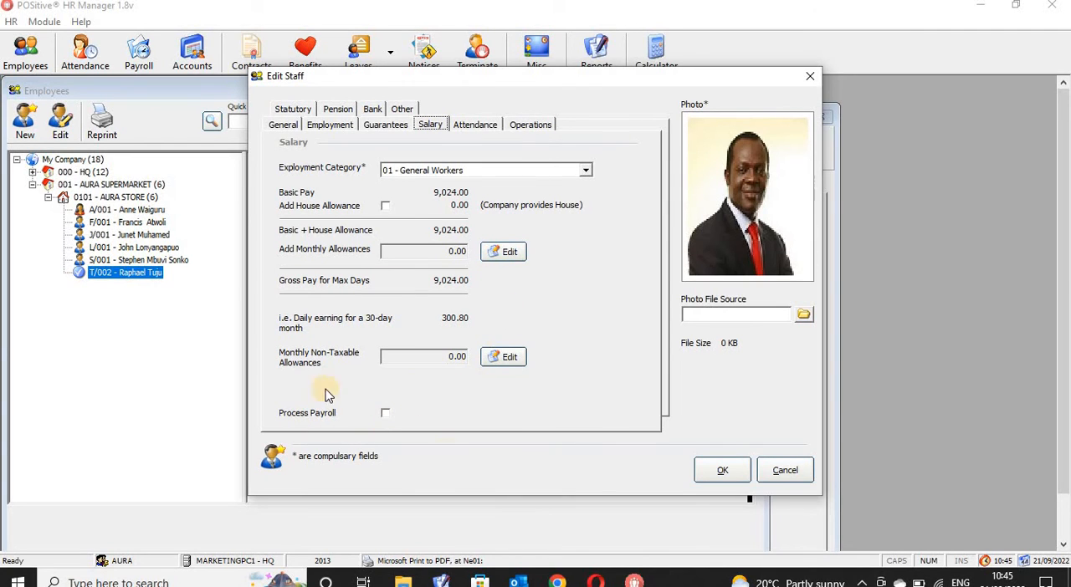
{"action": "left_click", "coordinate": [386, 414]}
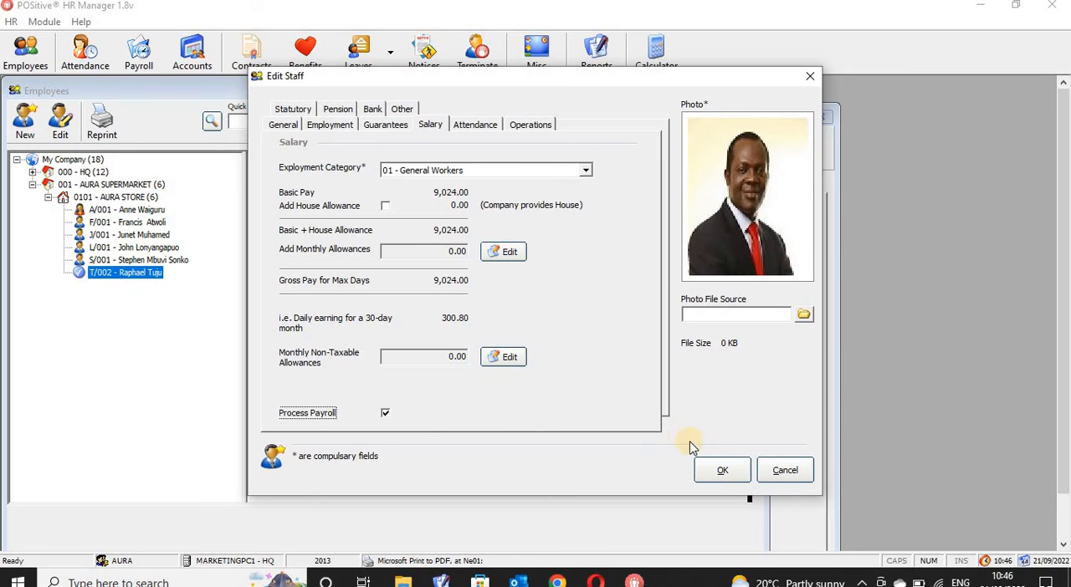
{"action": "left_click", "coordinate": [386, 415]}
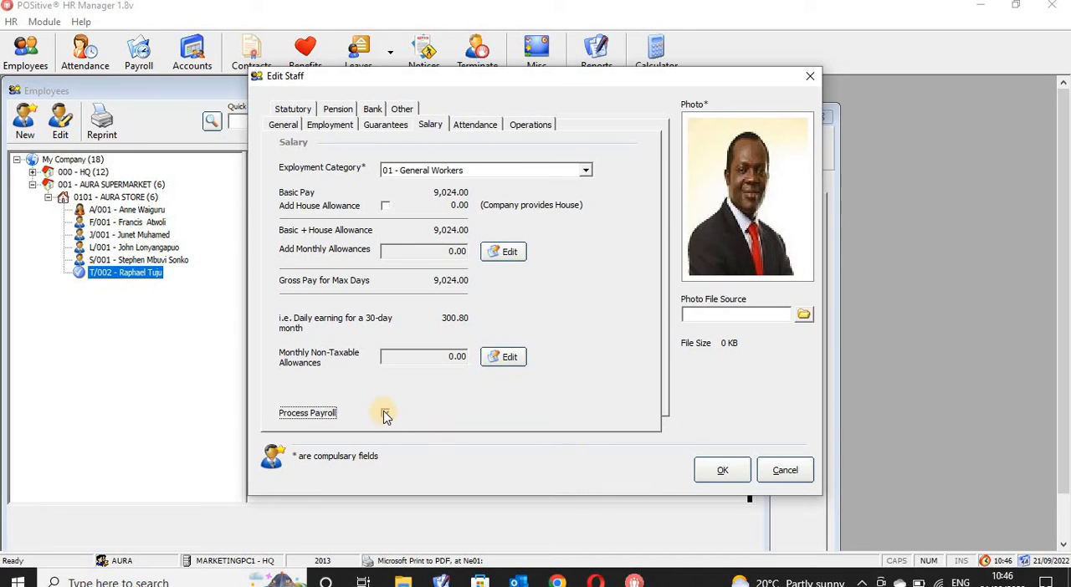
{"action": "left_click", "coordinate": [719, 474]}
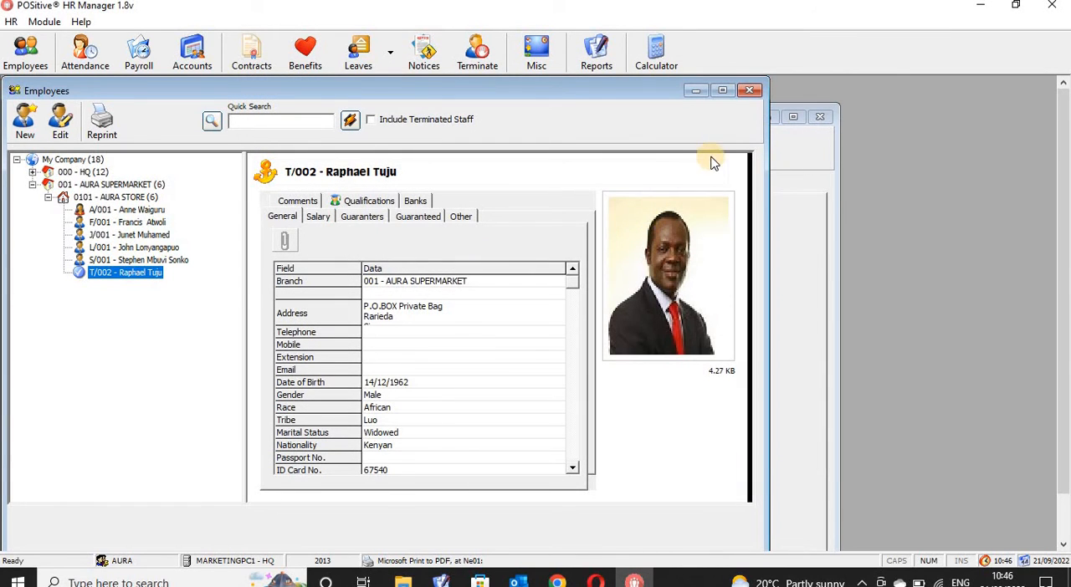
{"action": "left_click", "coordinate": [751, 92]}
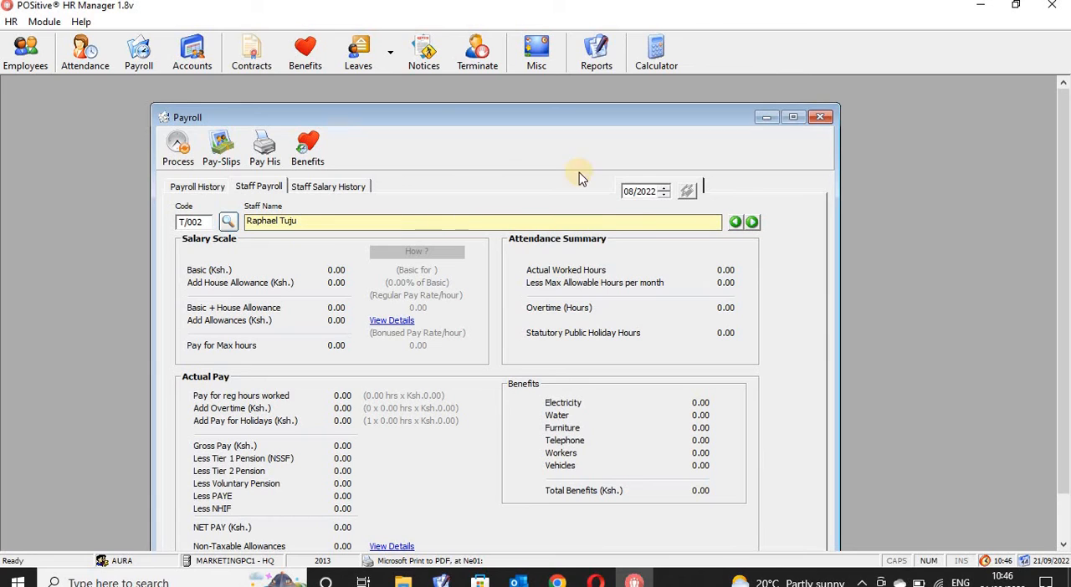
- Close the Payroll window and look up the same employee in the Monthly Attendance Summary
{"action": "left_click", "coordinate": [820, 117]}
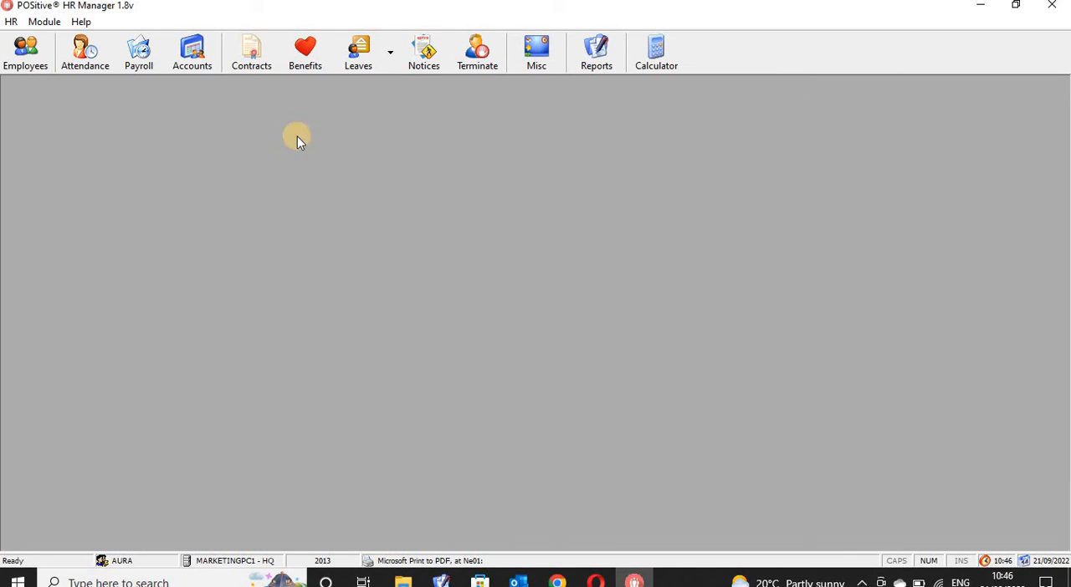
{"action": "left_click", "coordinate": [84, 55]}
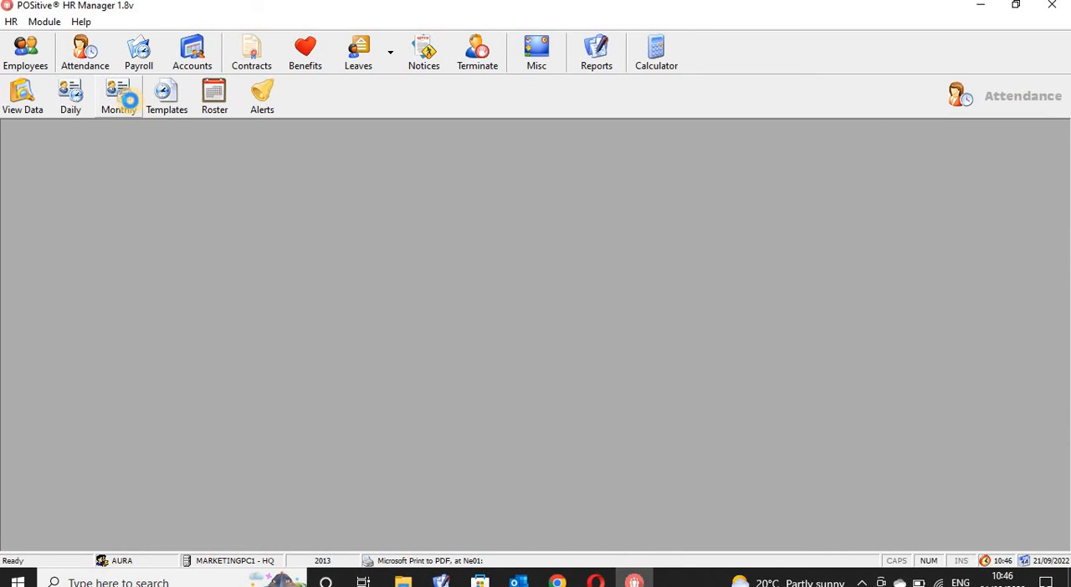
{"action": "left_click", "coordinate": [125, 100]}
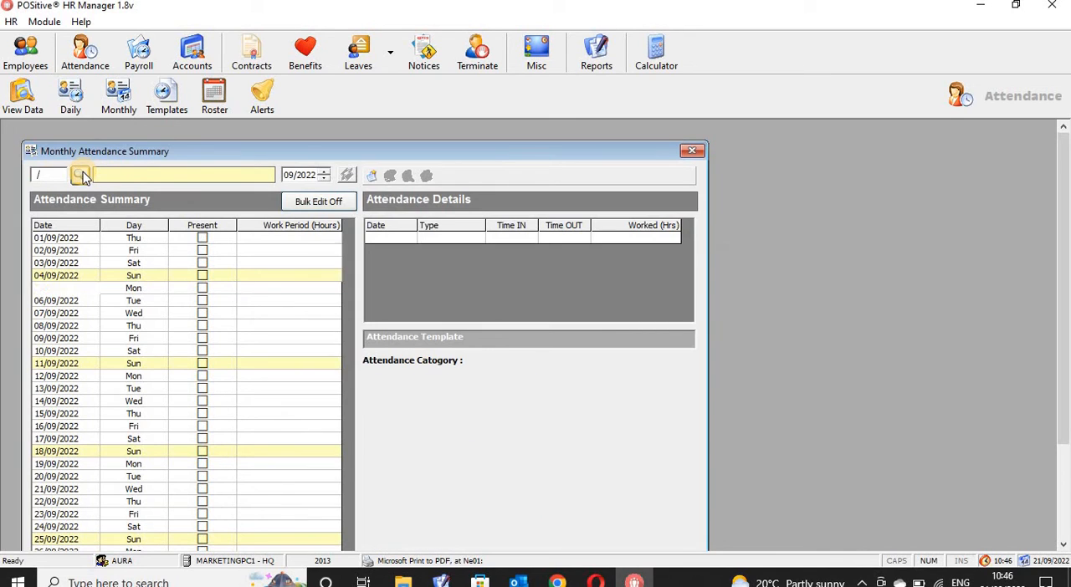
{"action": "left_click", "coordinate": [81, 175]}
{"action": "type", "text": "tuju"}
{"action": "key", "text": "Return"}
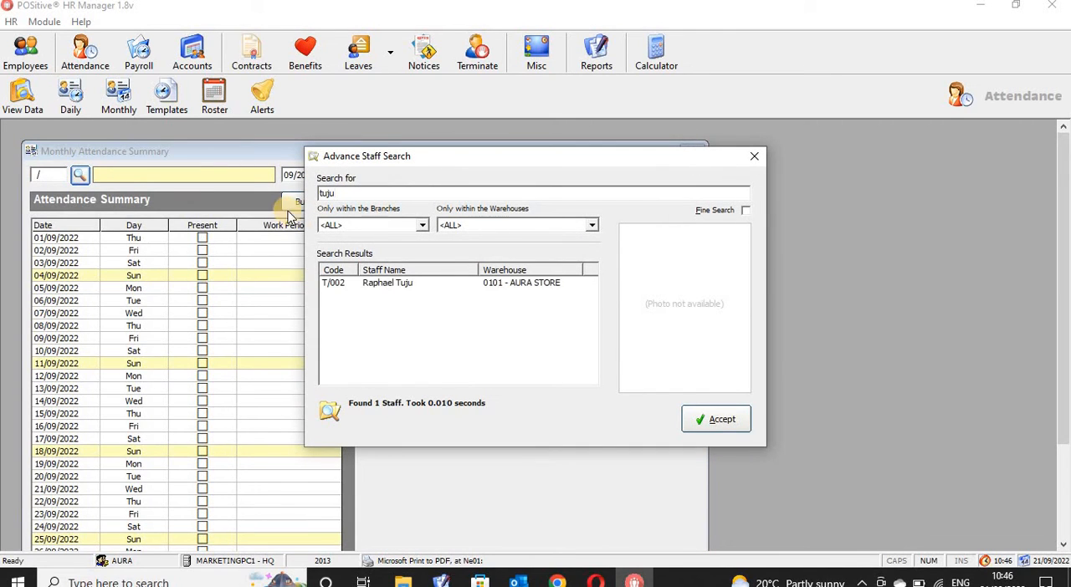
{"action": "left_click", "coordinate": [384, 289]}
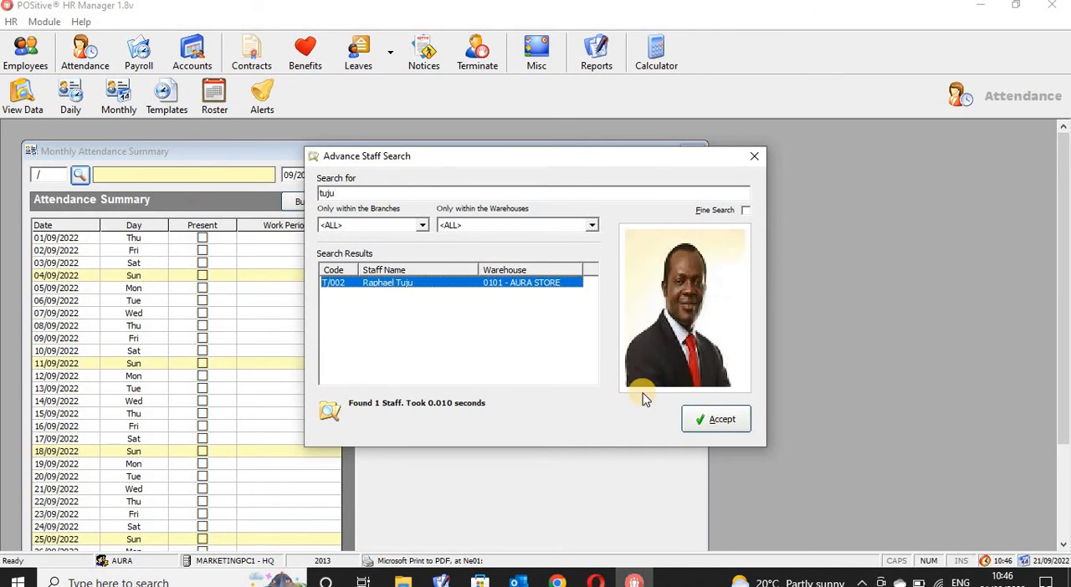
{"action": "left_click", "coordinate": [717, 420]}
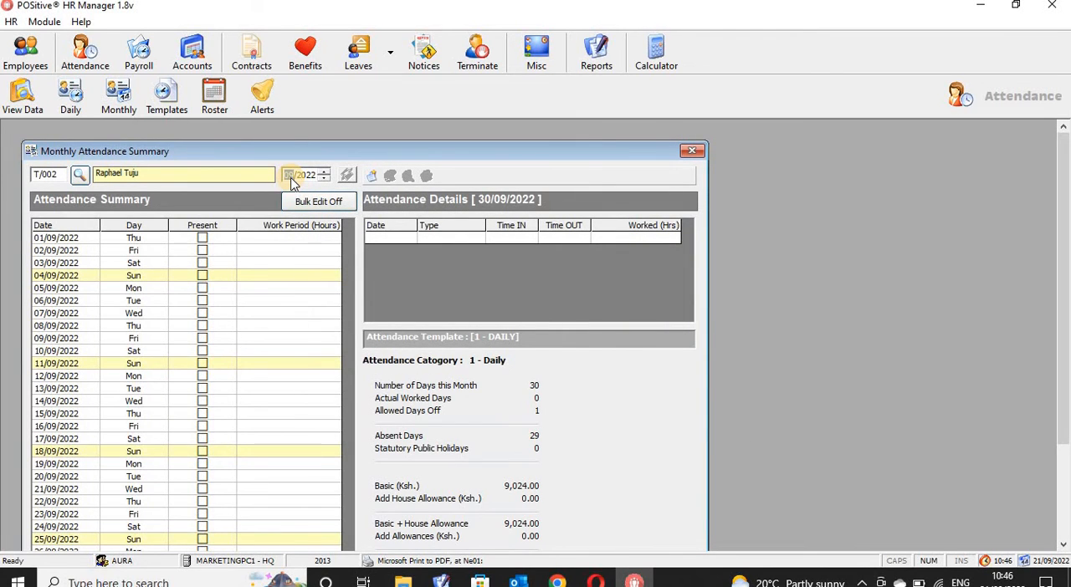
- Load the employee's 08/2022 attendance, switch Bulk Edit on, review the monthly figures down to Gross Pay, and close the summary
{"action": "left_click", "coordinate": [291, 177]}
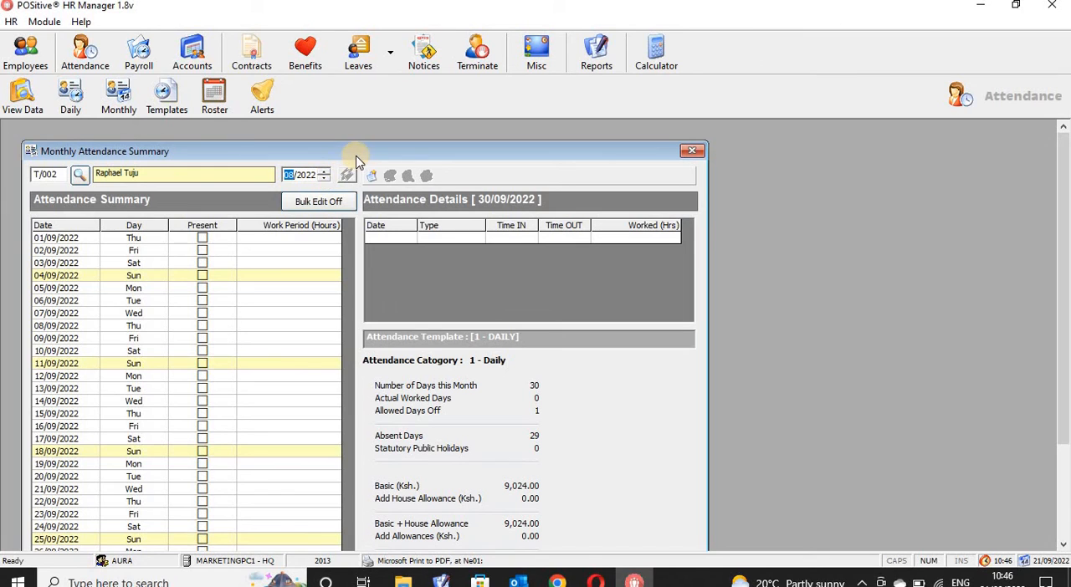
{"action": "left_click_drag", "start_coordinate": [413, 153], "coordinate": [491, 141]}
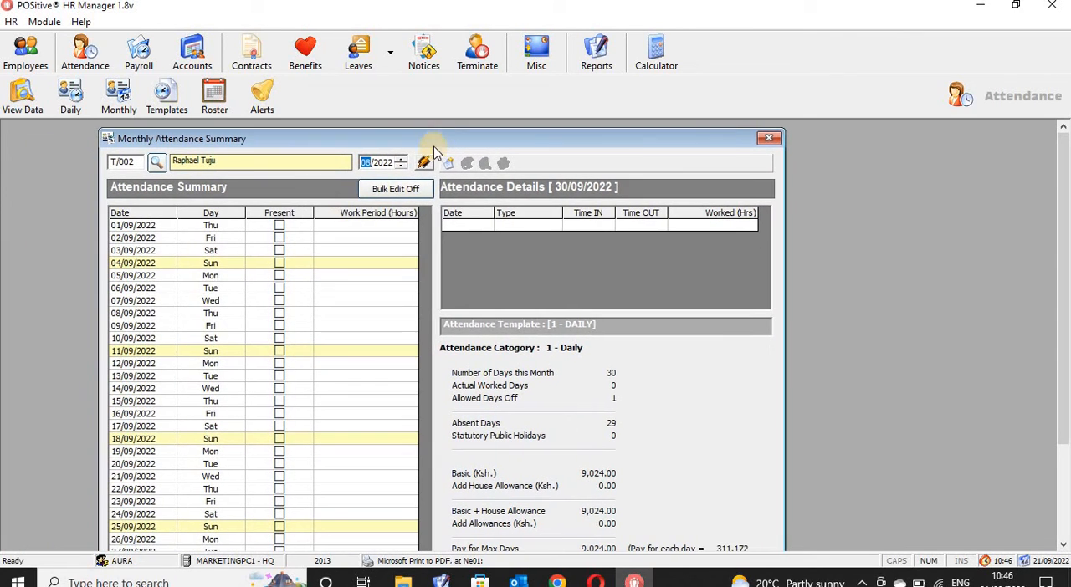
{"action": "left_click", "coordinate": [423, 164]}
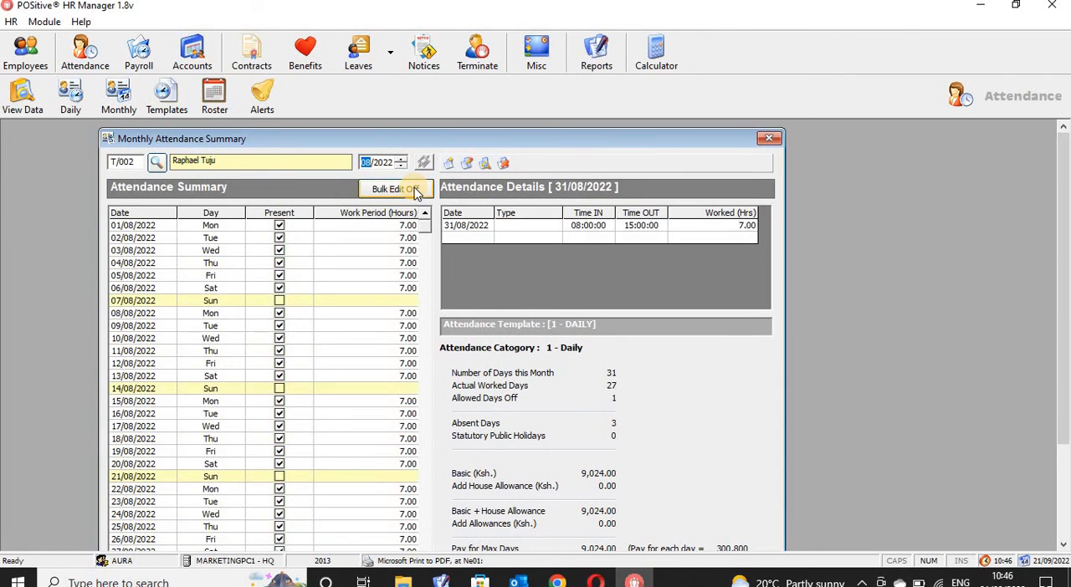
{"action": "left_click", "coordinate": [416, 191]}
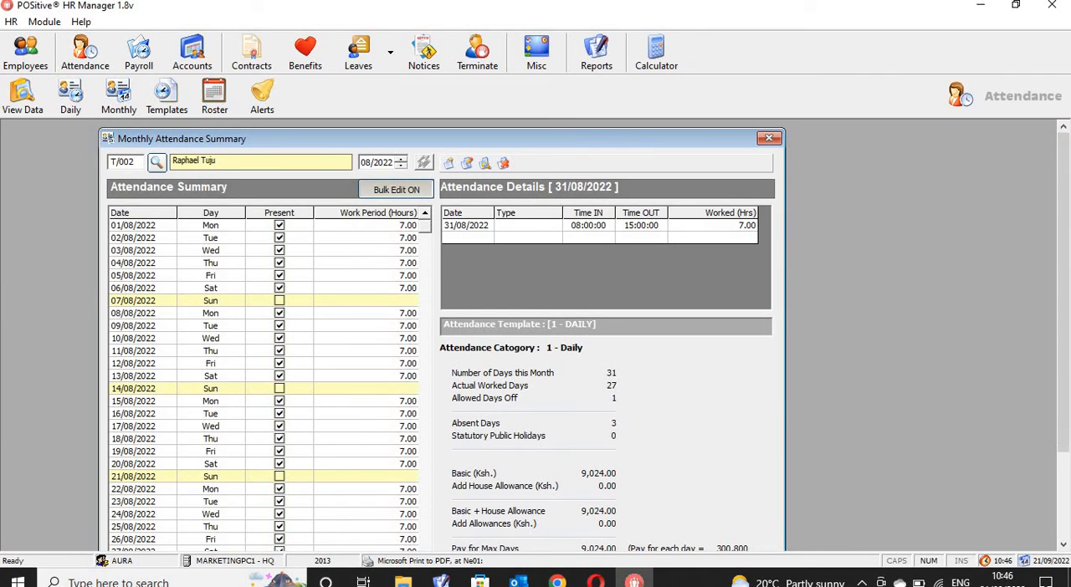
{"action": "left_click_drag", "start_coordinate": [1064, 212], "coordinate": [1063, 303]}
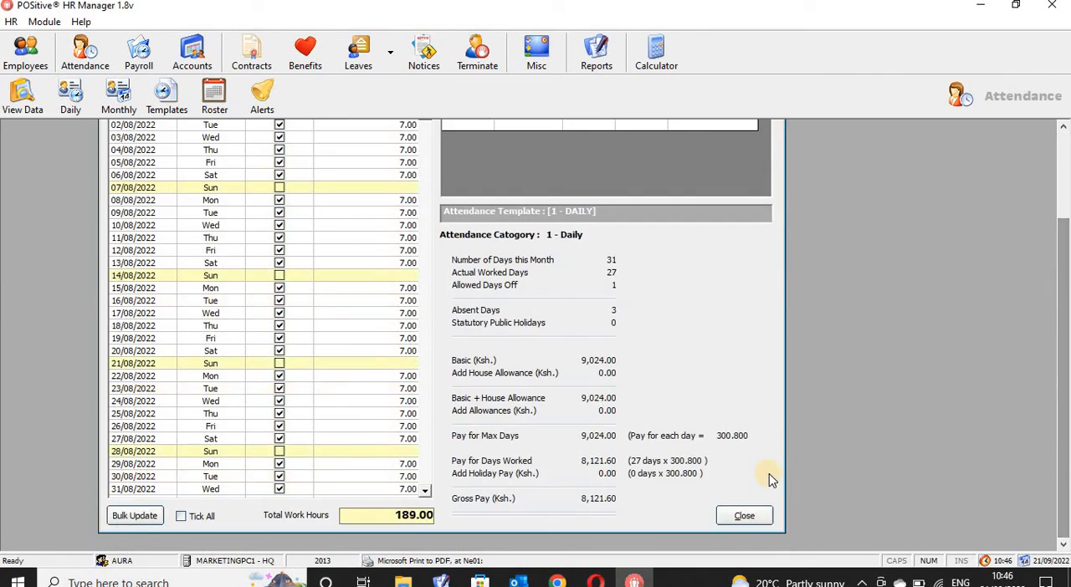
{"action": "left_click", "coordinate": [744, 516]}
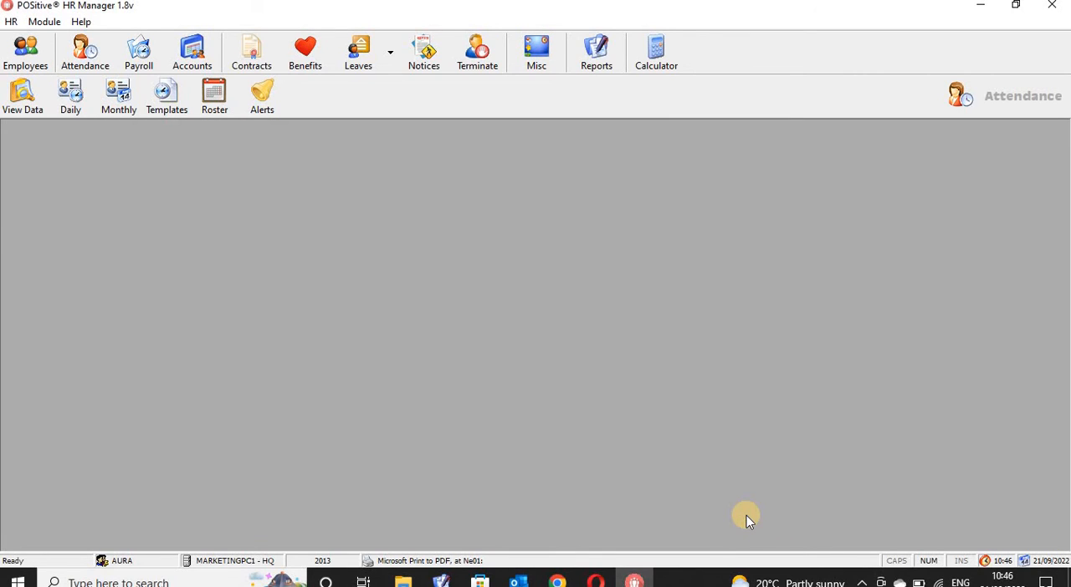
{"action": "left_click", "coordinate": [118, 100]}
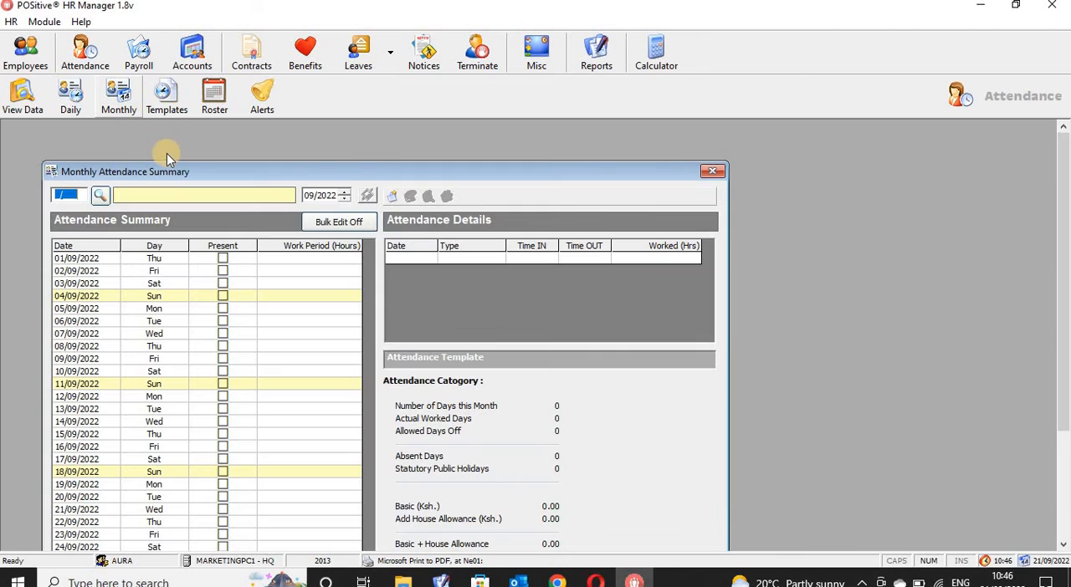
{"action": "left_click", "coordinate": [713, 172]}
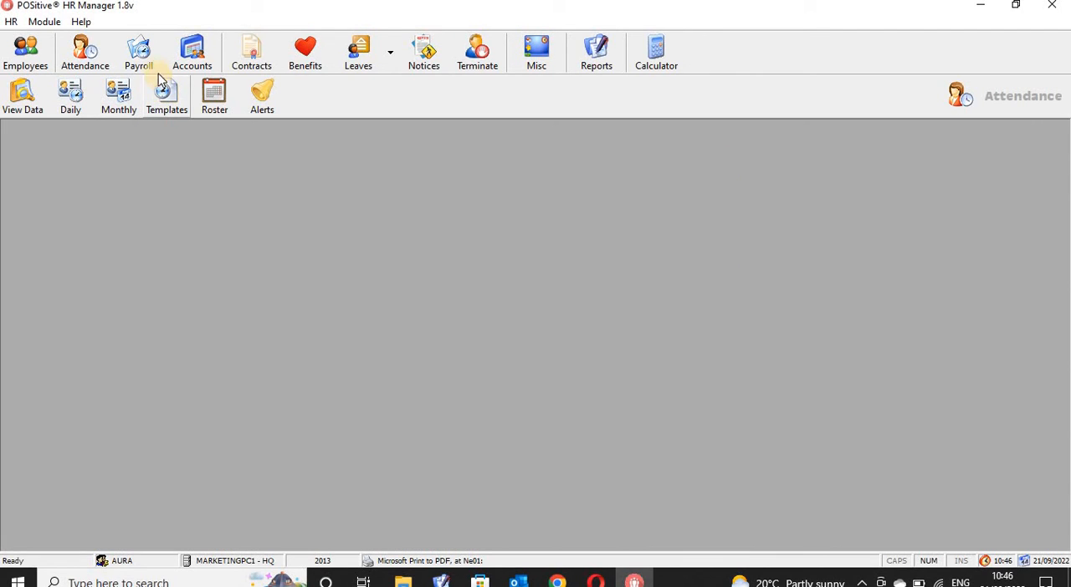
- Start payroll processing for the month 08/2022 and select the same employee through the staff search
{"action": "left_click", "coordinate": [144, 62]}
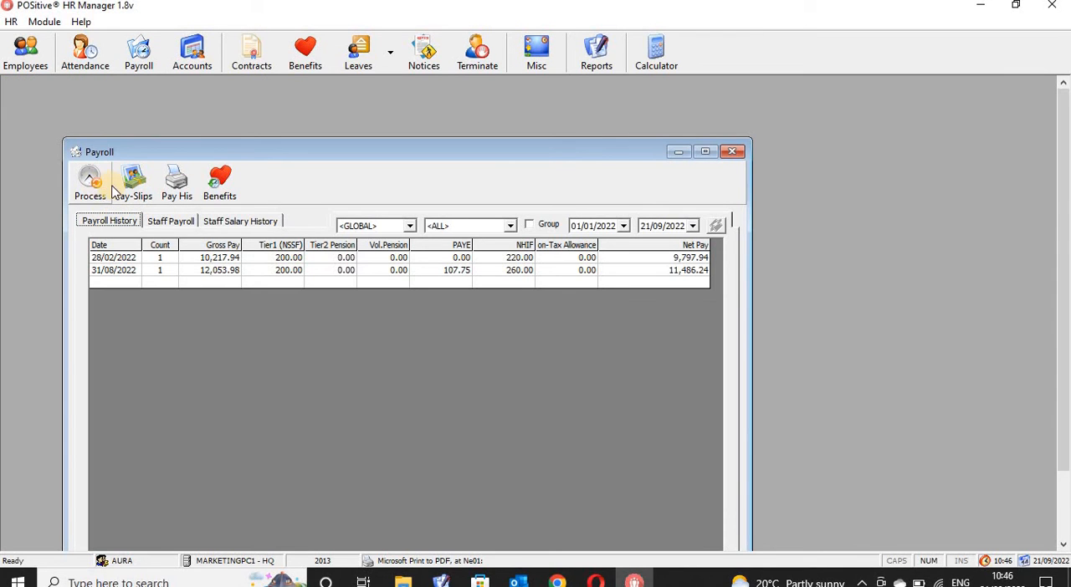
{"action": "left_click", "coordinate": [92, 186]}
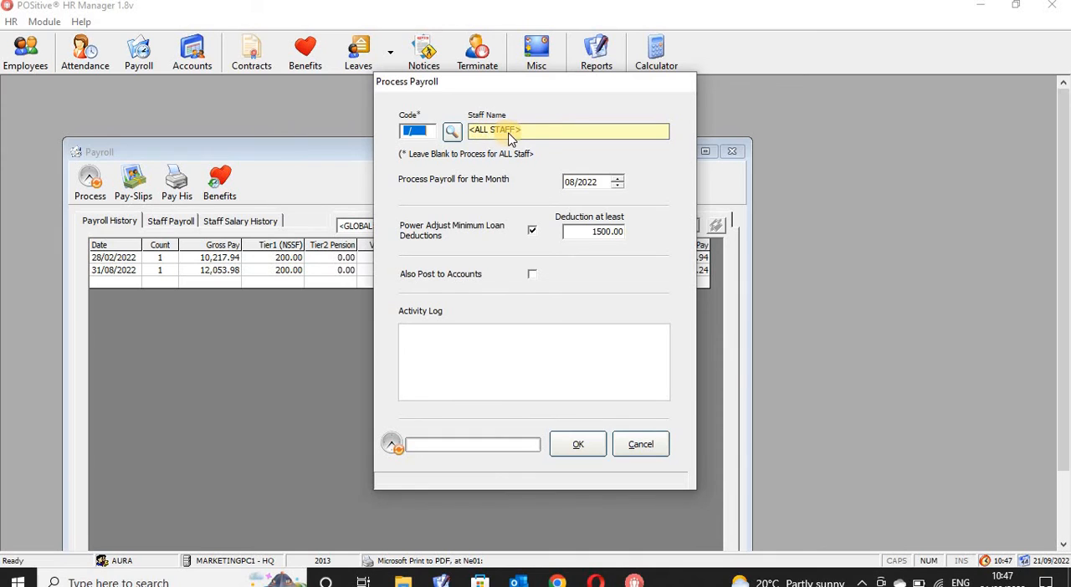
{"action": "left_click", "coordinate": [452, 132]}
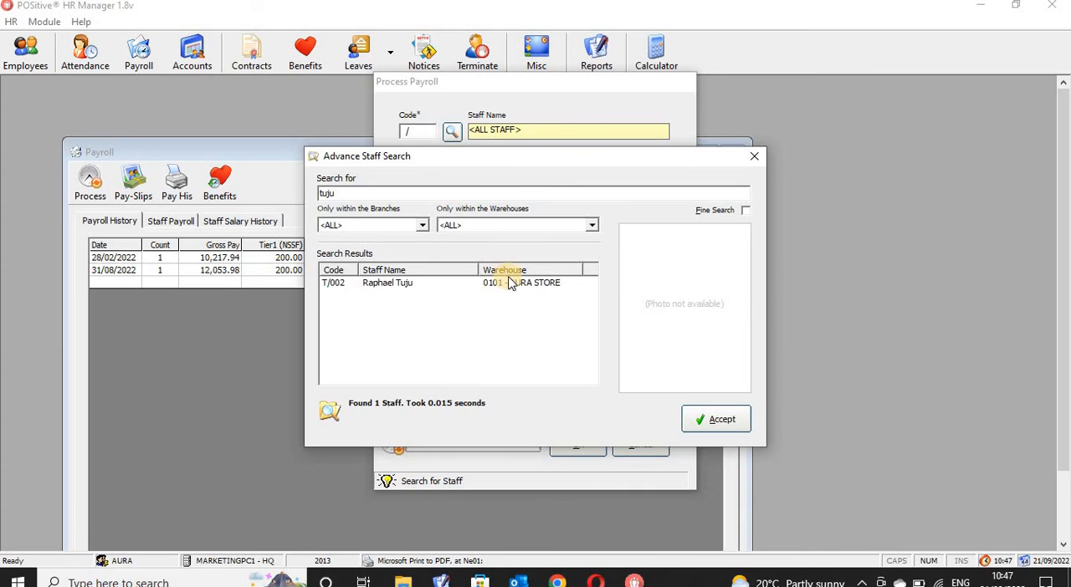
{"action": "left_click", "coordinate": [511, 284]}
{"action": "left_click", "coordinate": [715, 420]}
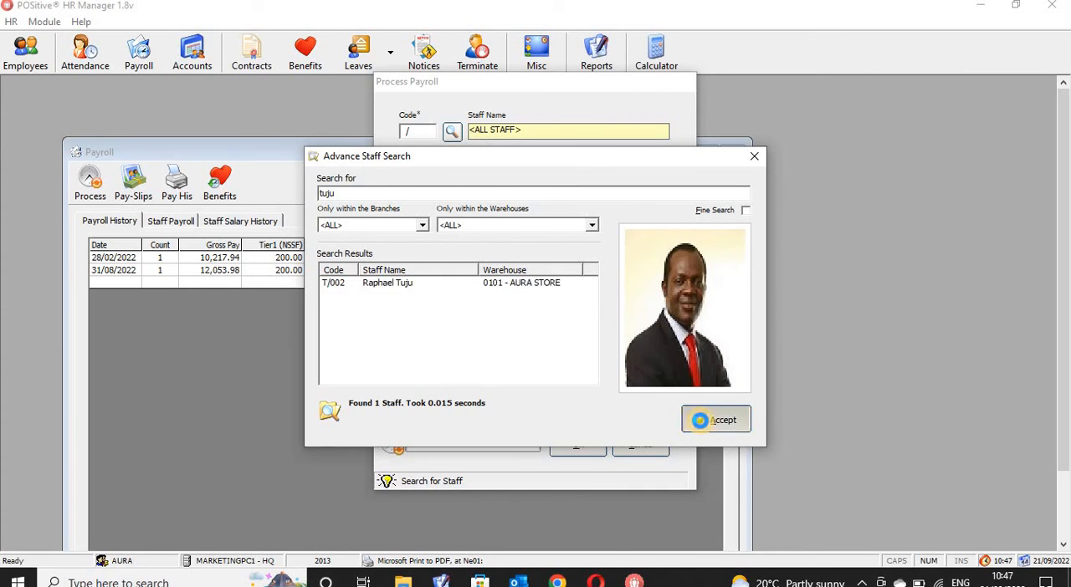
{"action": "left_click", "coordinate": [571, 189]}
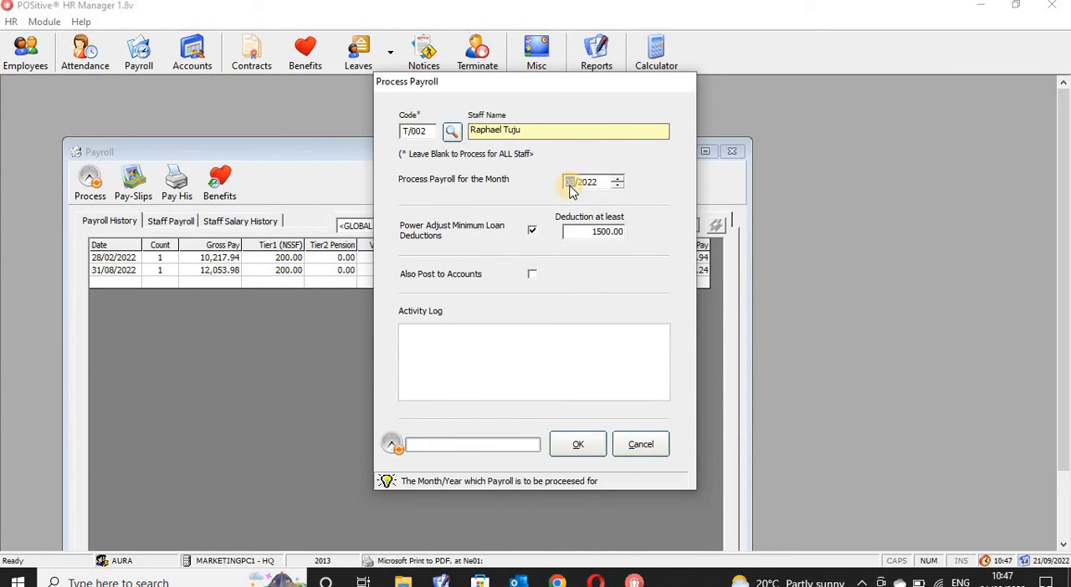
- Enable Also Post to Accounts, run the payroll process, and confirm redoing it for 08/2022
{"action": "left_click", "coordinate": [533, 276]}
{"action": "left_click", "coordinate": [586, 448]}
{"action": "left_click", "coordinate": [591, 343]}
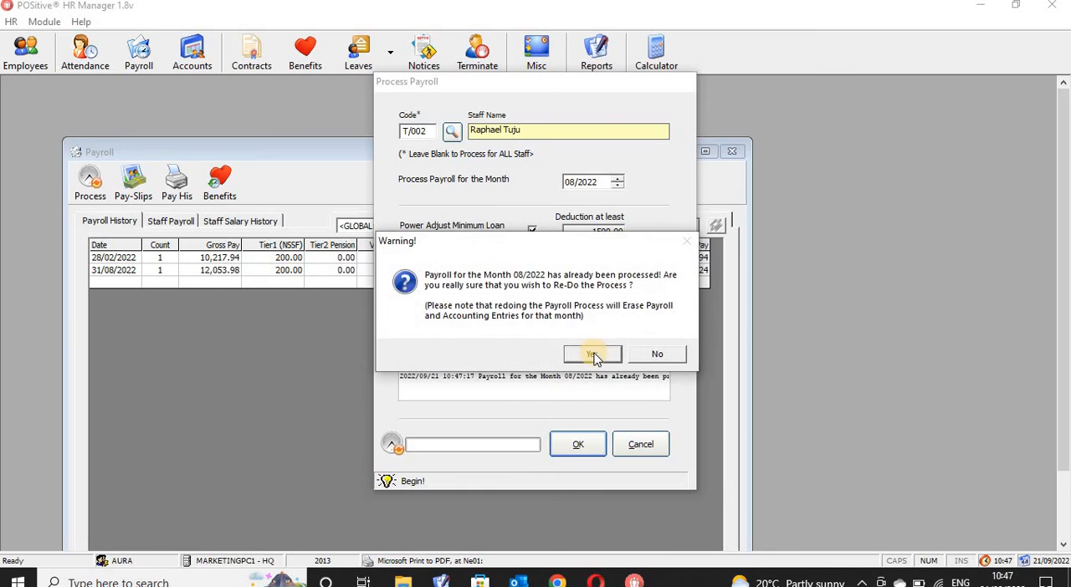
{"action": "left_click", "coordinate": [594, 355]}
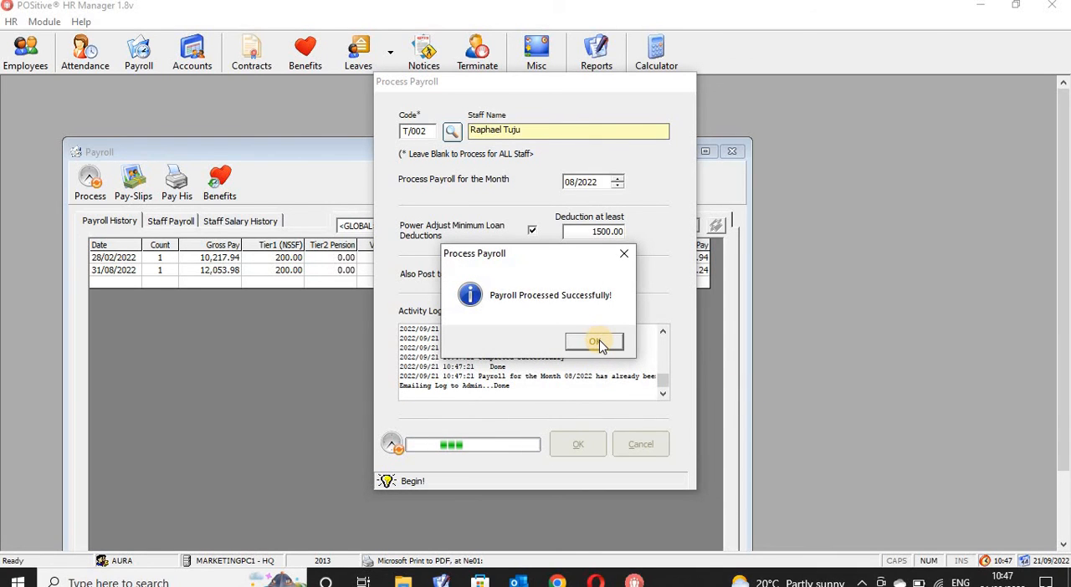
{"action": "left_click", "coordinate": [596, 342]}
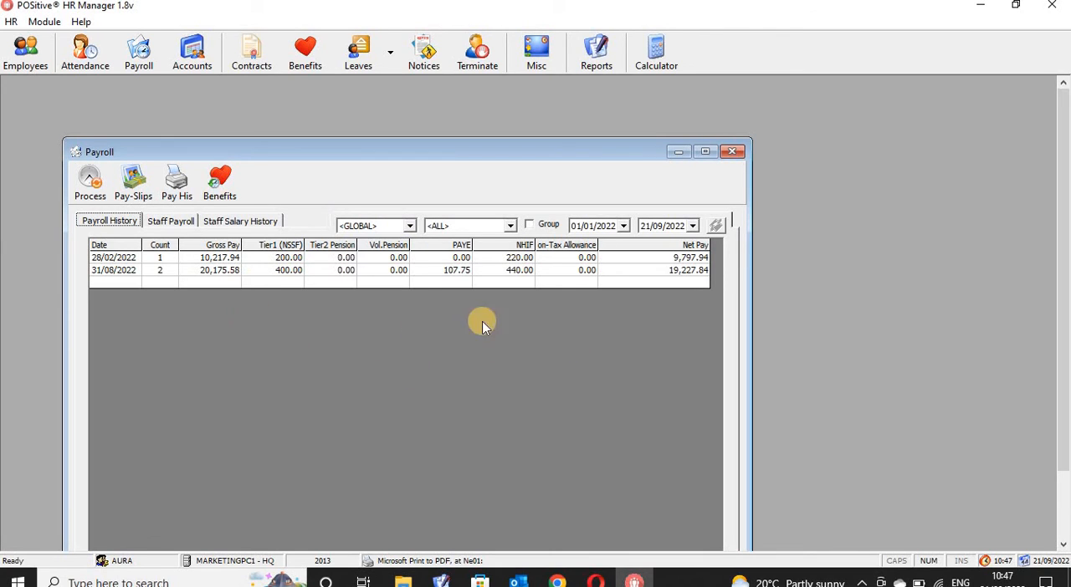
- Find the employee in Staff Payroll and load the reprocessed 08/2022 payroll details down to net pay
{"action": "left_click", "coordinate": [170, 225]}
{"action": "left_click", "coordinate": [139, 260]}
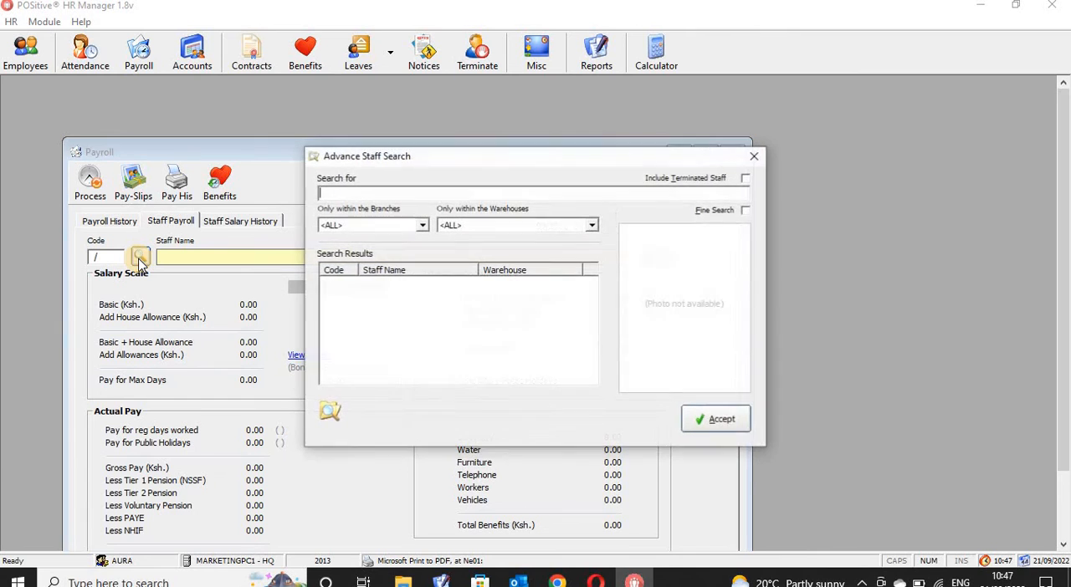
{"action": "type", "text": "tuju"}
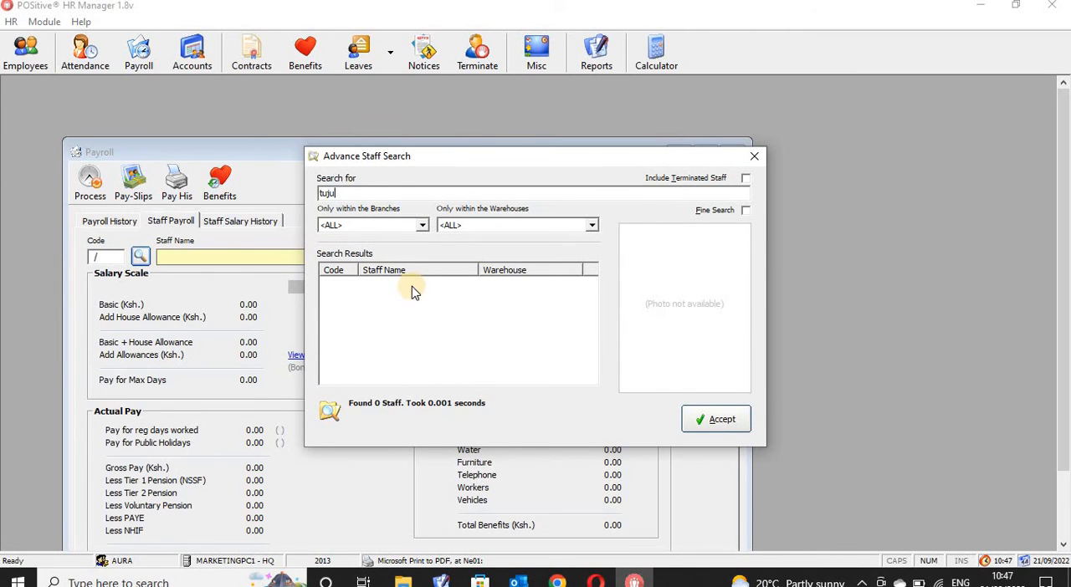
{"action": "left_click", "coordinate": [419, 289]}
{"action": "left_click", "coordinate": [726, 421]}
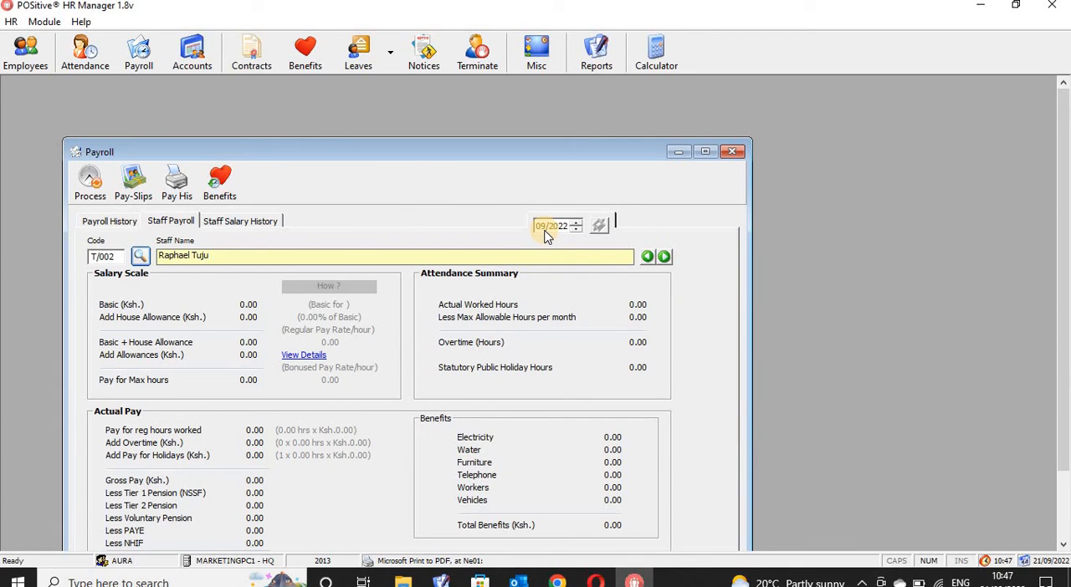
{"action": "left_click", "coordinate": [600, 228]}
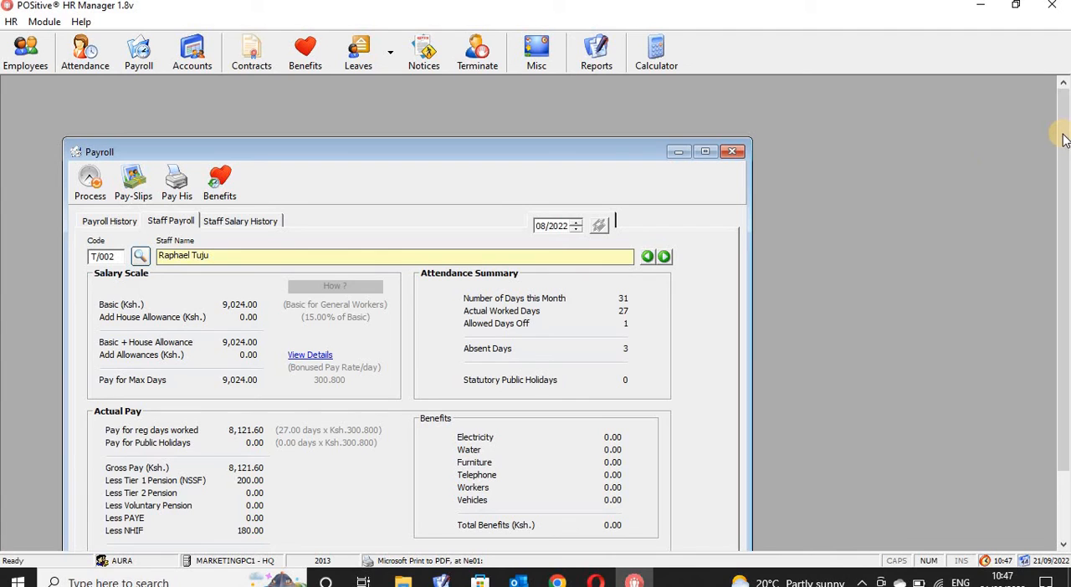
{"action": "scroll", "coordinate": [1064, 138], "scroll_direction": "down", "scroll_amount": 2}
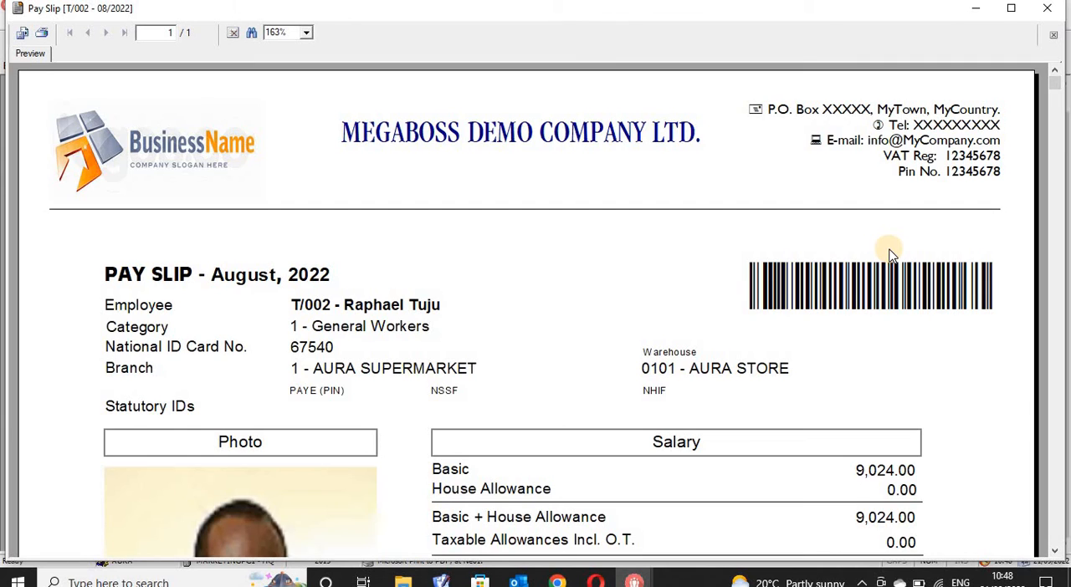
- Review the employee's August 2022 pay slip from the salary figures through the relief details, then close the preview
{"action": "left_click", "coordinate": [149, 286]}
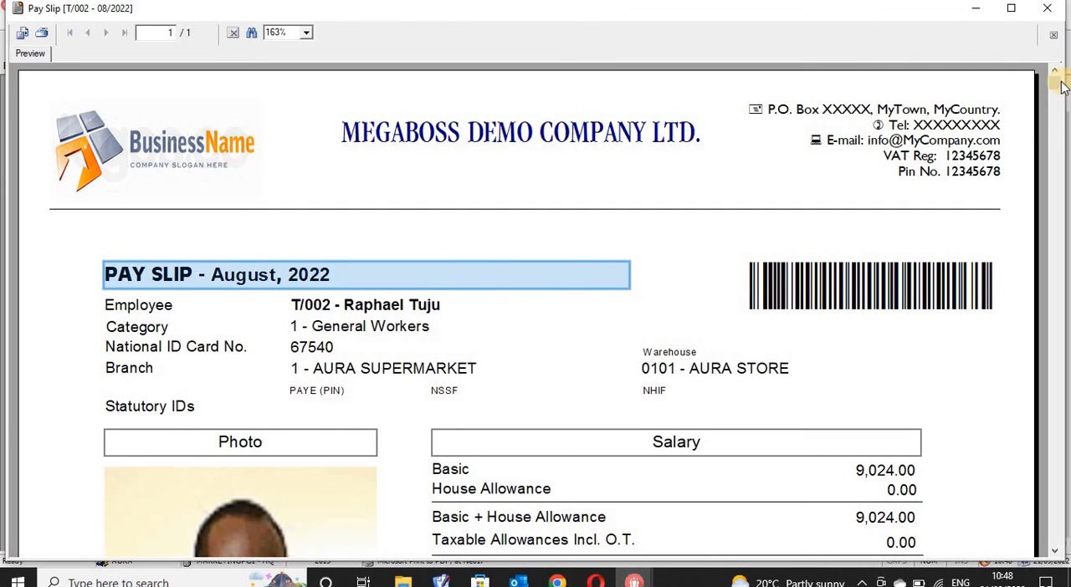
{"action": "left_click_drag", "start_coordinate": [1061, 87], "coordinate": [1055, 189]}
{"action": "scroll", "coordinate": [447, 299], "scroll_direction": "down", "scroll_amount": 2}
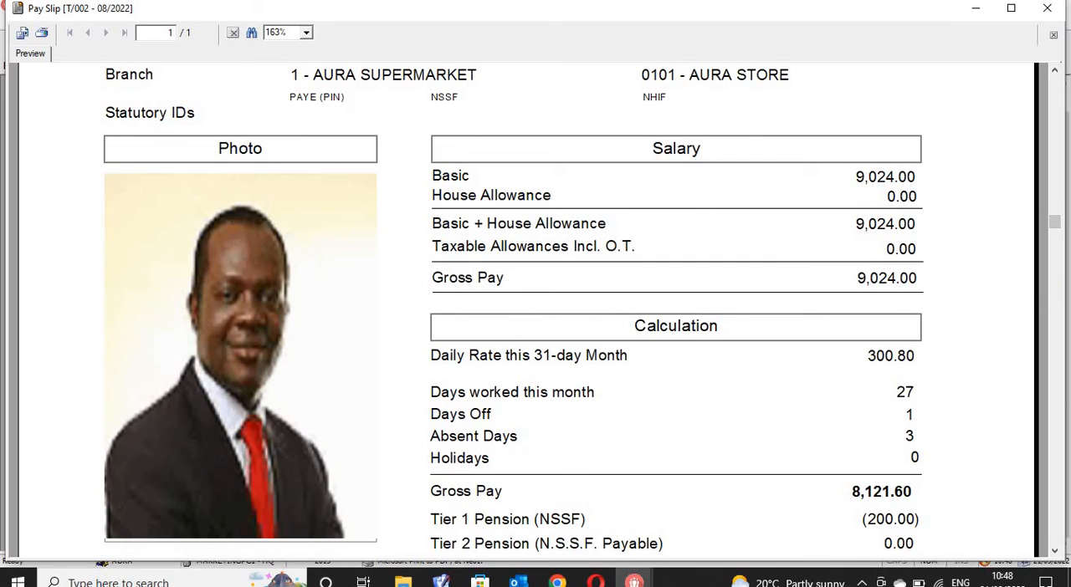
{"action": "left_click_drag", "start_coordinate": [1057, 229], "coordinate": [1056, 251]}
{"action": "left_click", "coordinate": [883, 124]}
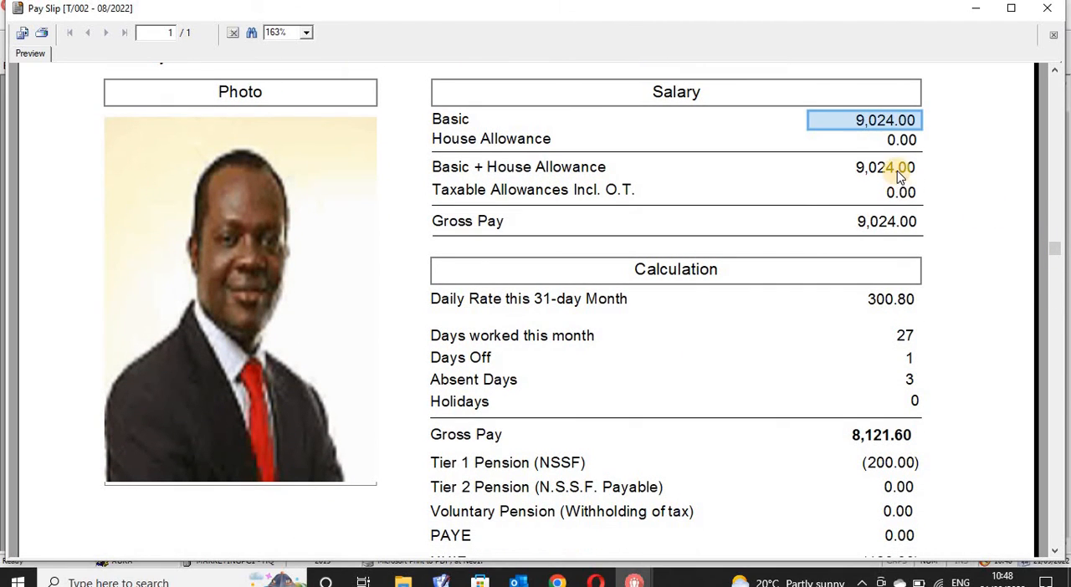
{"action": "left_click", "coordinate": [892, 170]}
{"action": "left_click", "coordinate": [896, 222]}
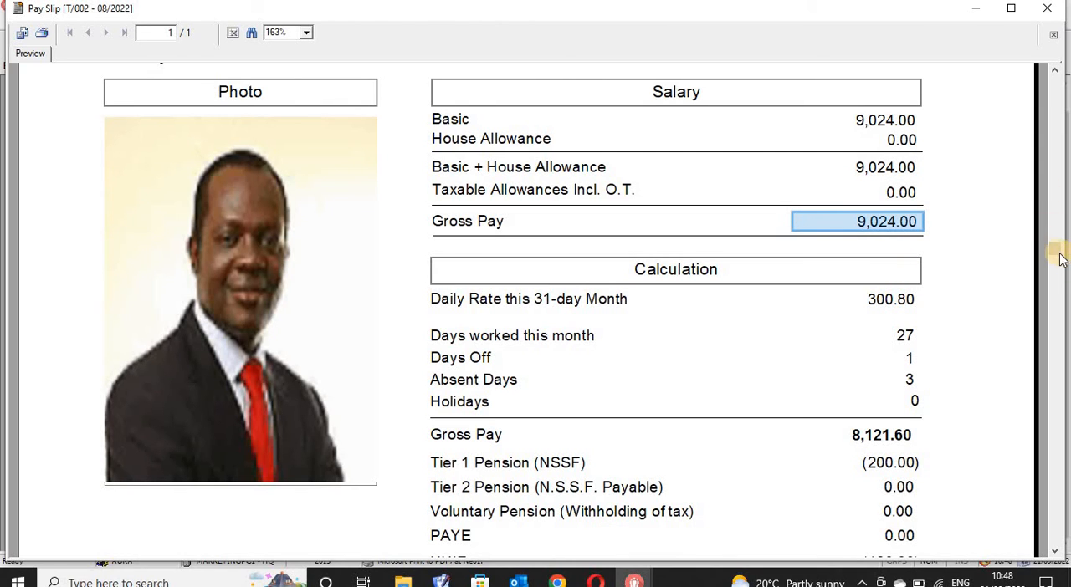
{"action": "mouse_move", "coordinate": [1058, 252]}
{"action": "left_mouse_down"}
{"action": "mouse_move", "coordinate": [1070, 297]}
{"action": "mouse_move", "coordinate": [1069, 500]}
{"action": "left_mouse_up"}
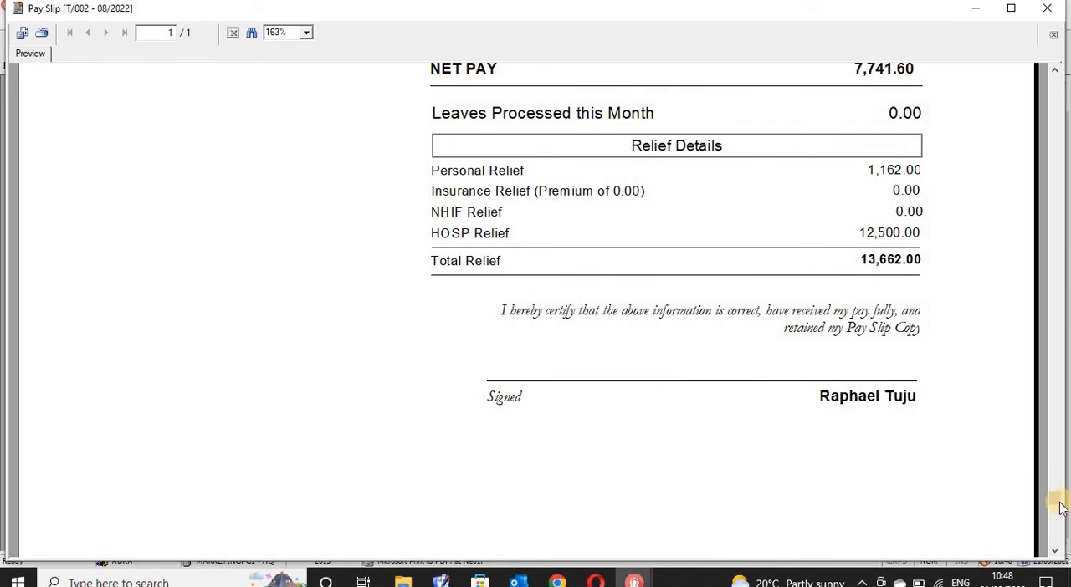
{"action": "mouse_move", "coordinate": [1061, 506]}
{"action": "left_mouse_down"}
{"action": "mouse_move", "coordinate": [1064, 550]}
{"action": "mouse_move", "coordinate": [1070, 397]}
{"action": "mouse_move", "coordinate": [1053, 82]}
{"action": "mouse_move", "coordinate": [1061, 494]}
{"action": "mouse_move", "coordinate": [1051, 32]}
{"action": "mouse_move", "coordinate": [1060, 251]}
{"action": "mouse_move", "coordinate": [1065, 114]}
{"action": "mouse_move", "coordinate": [1056, 114]}
{"action": "left_mouse_up"}
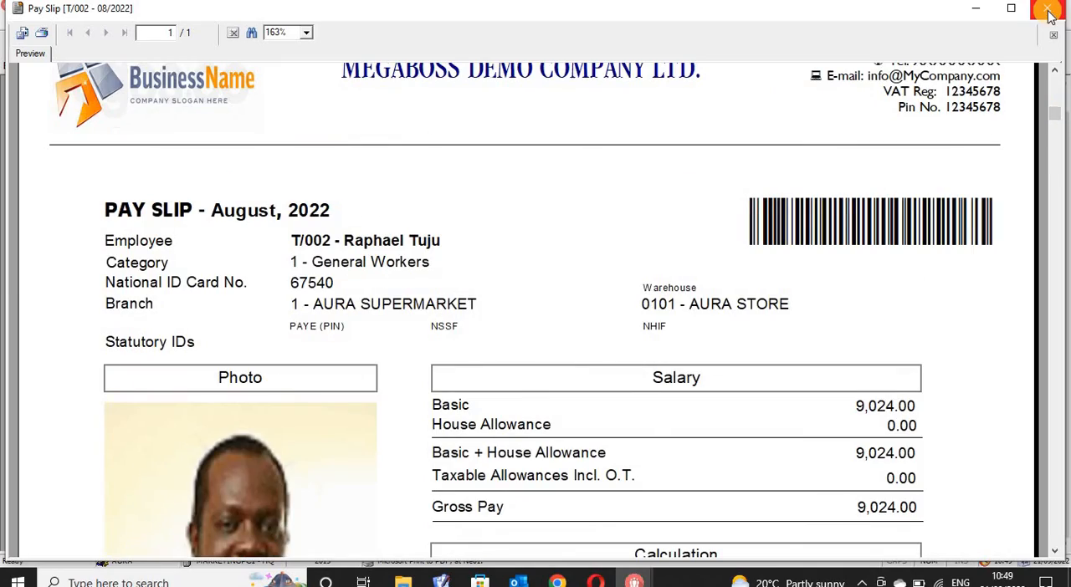
{"action": "left_click", "coordinate": [1051, 15]}
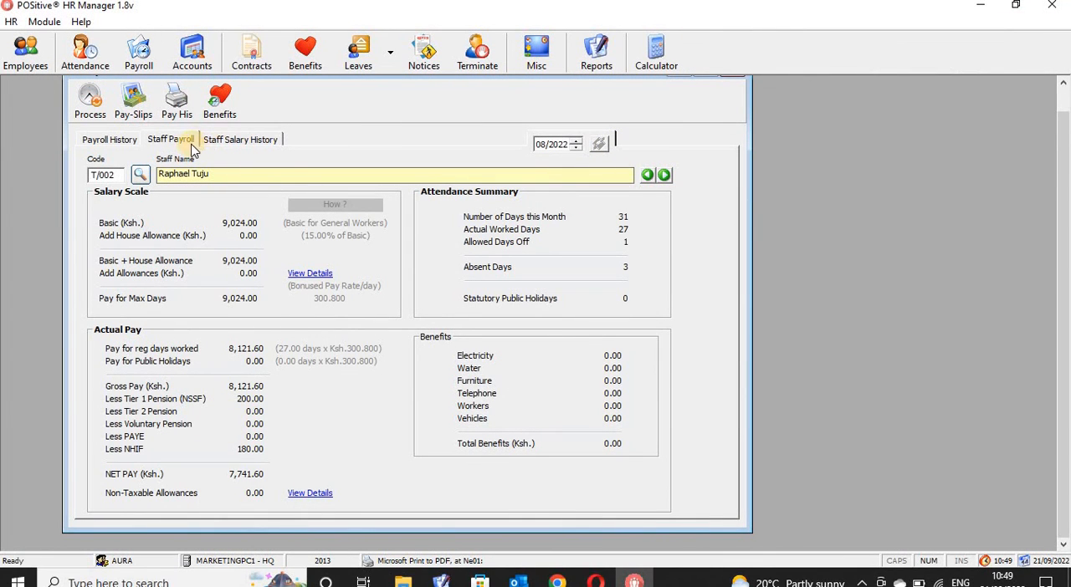
- Find the same employee in Staff Salary History and load the salary graph for 01/2000 to 09/2022
{"action": "left_click", "coordinate": [224, 141]}
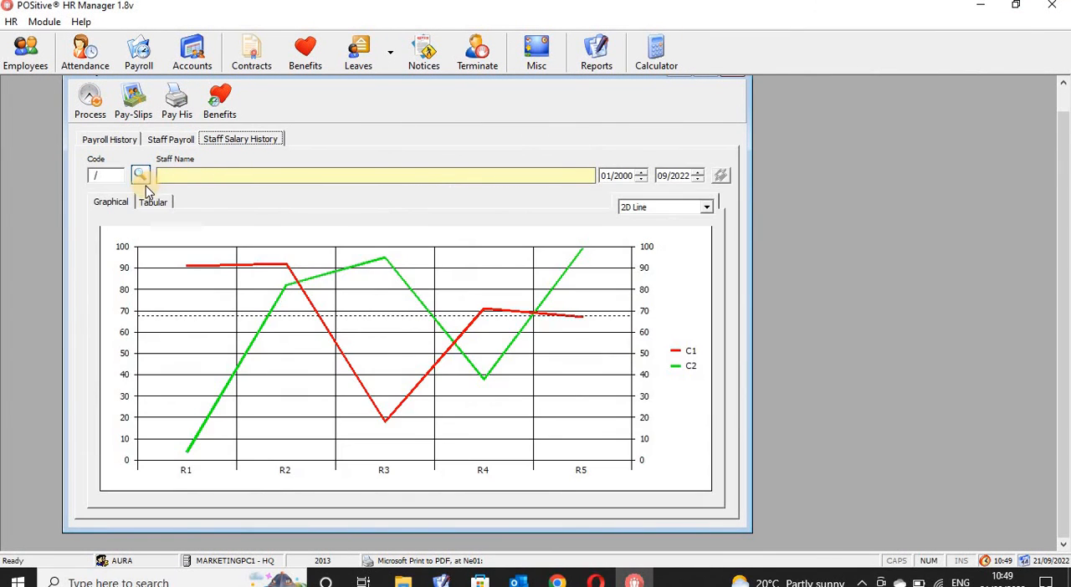
{"action": "left_click", "coordinate": [142, 178]}
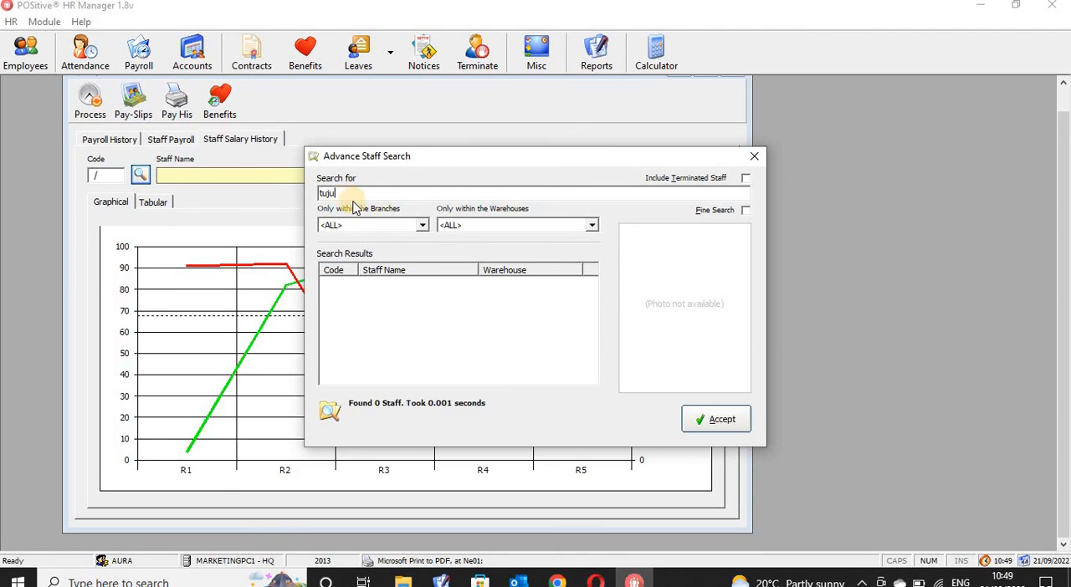
{"action": "key", "text": "Return"}
{"action": "left_click", "coordinate": [396, 288]}
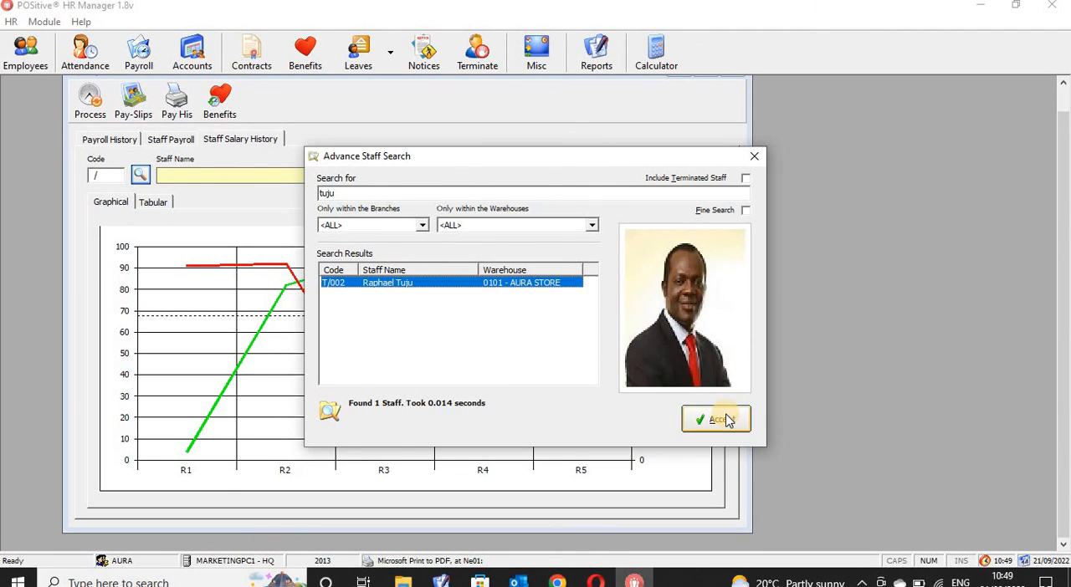
{"action": "left_click", "coordinate": [717, 419]}
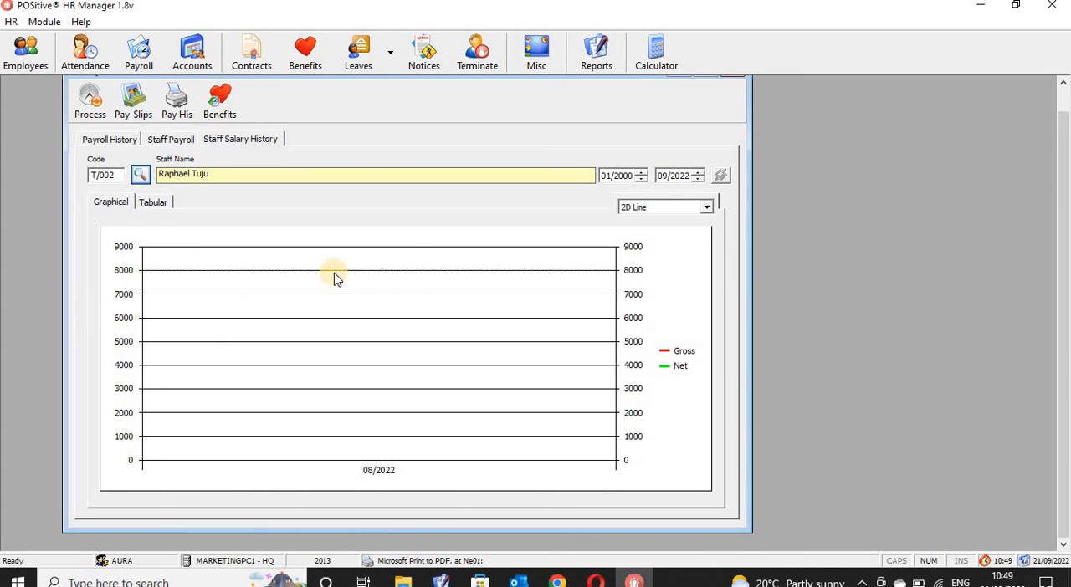
- Search by first name for another AURA STORE employee and load that person's salary history graph
{"action": "left_click", "coordinate": [140, 175]}
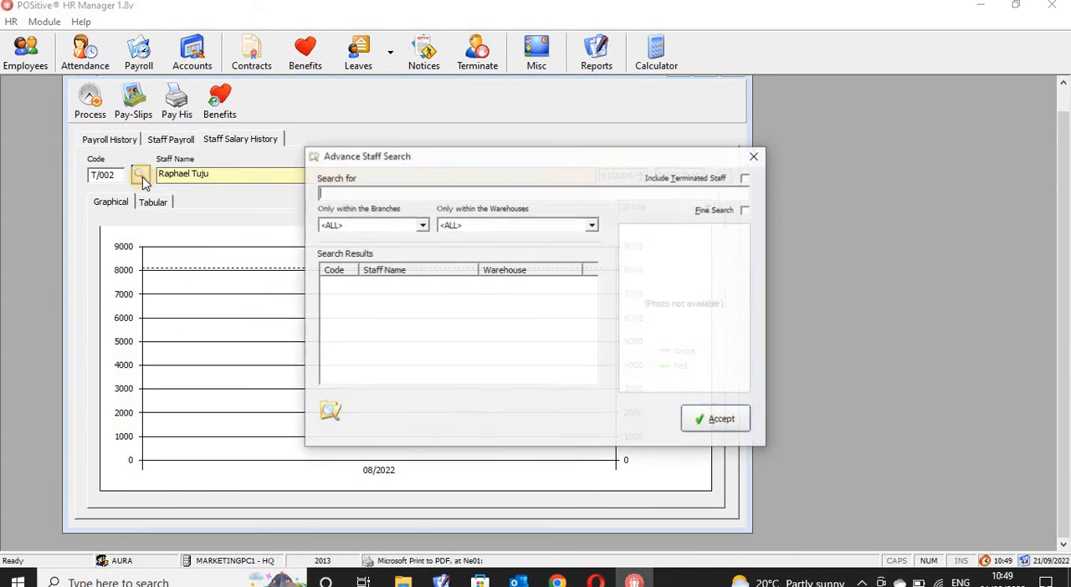
{"action": "type", "text": "fra"}
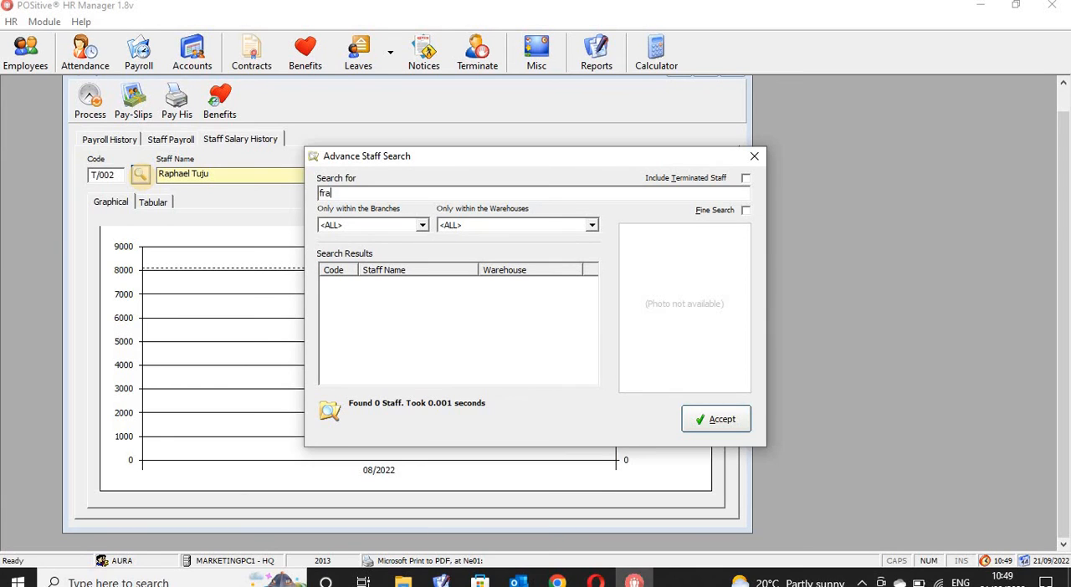
{"action": "type", "text": "ncis"}
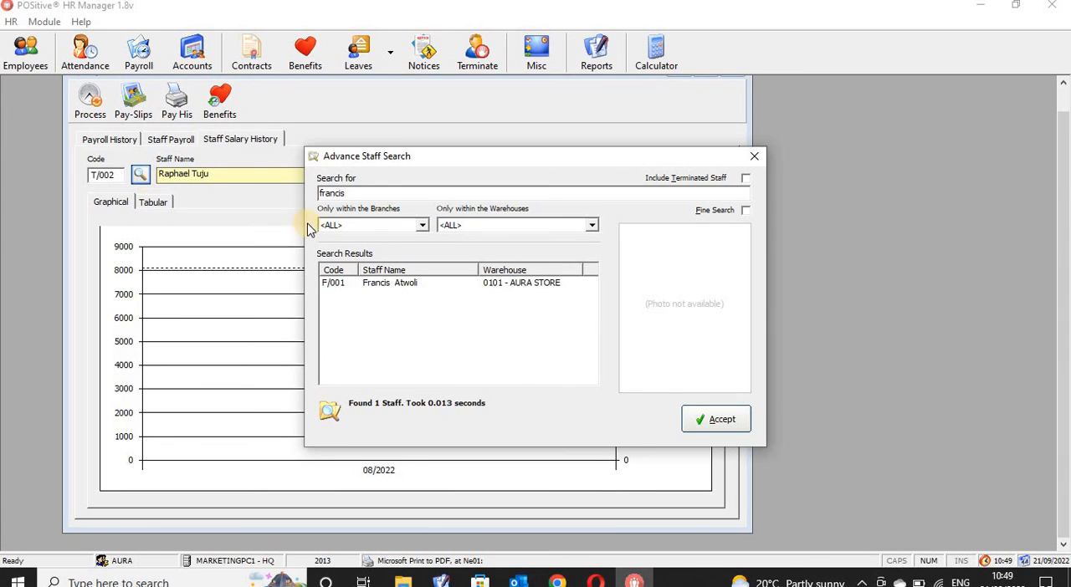
{"action": "left_click", "coordinate": [383, 285]}
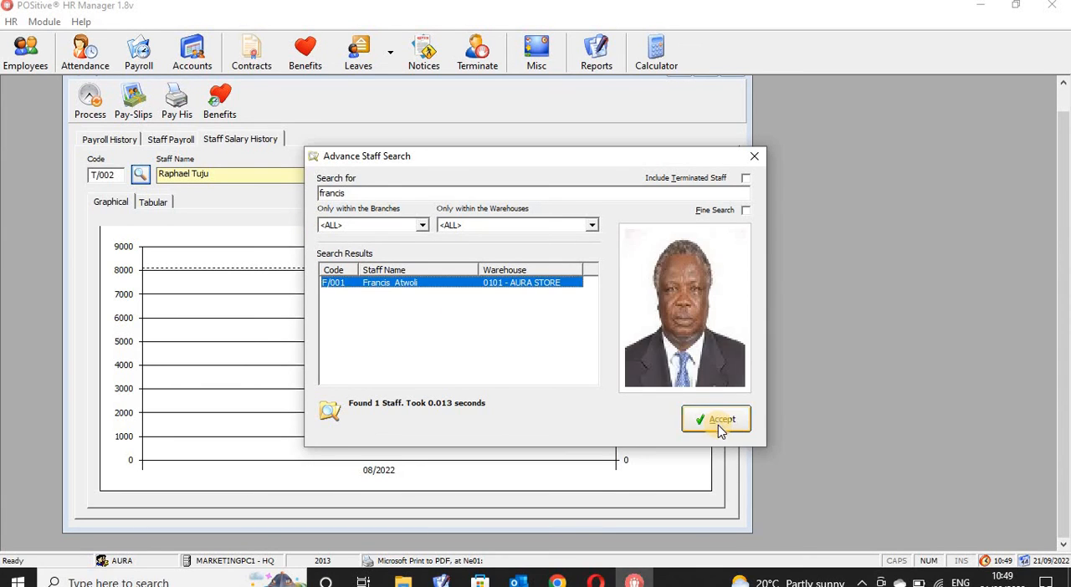
{"action": "left_click", "coordinate": [718, 422]}
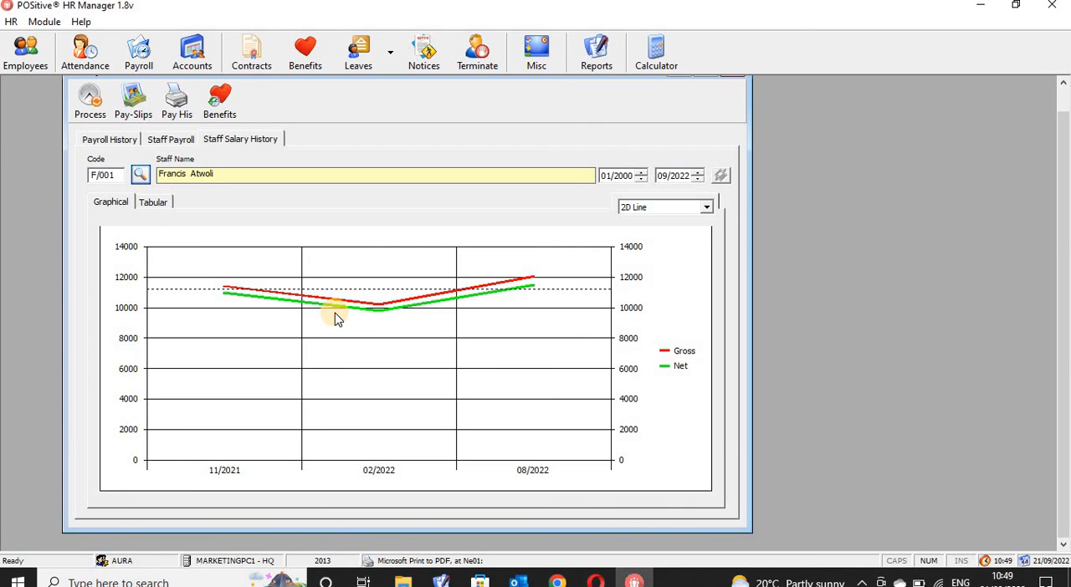
- Search by first name for an employee from the HQ Warehouse and load that person's salary history graph
{"action": "left_click", "coordinate": [139, 175]}
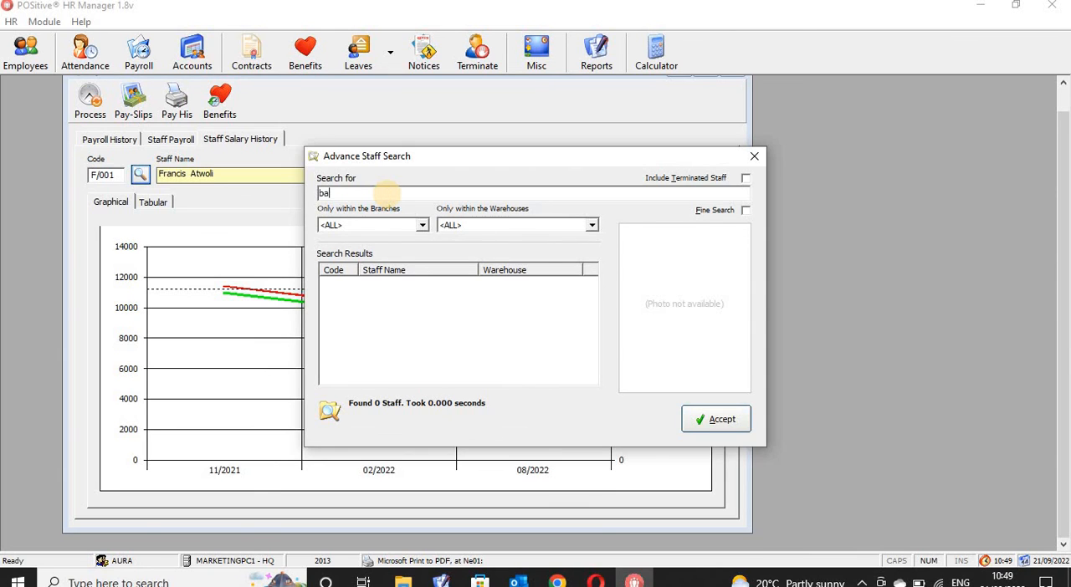
{"action": "type", "text": "barrack"}
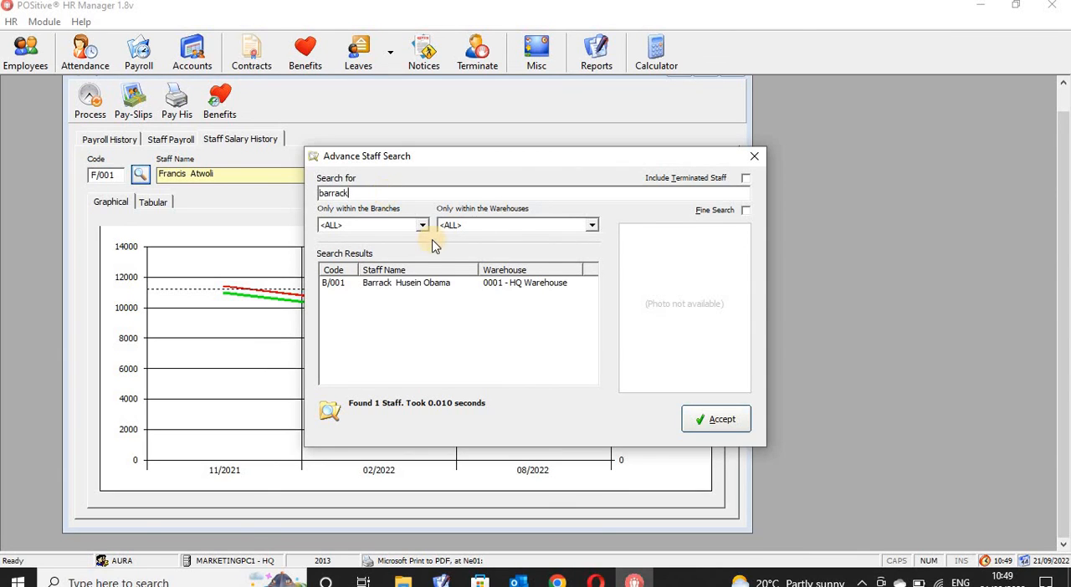
{"action": "left_click", "coordinate": [443, 285]}
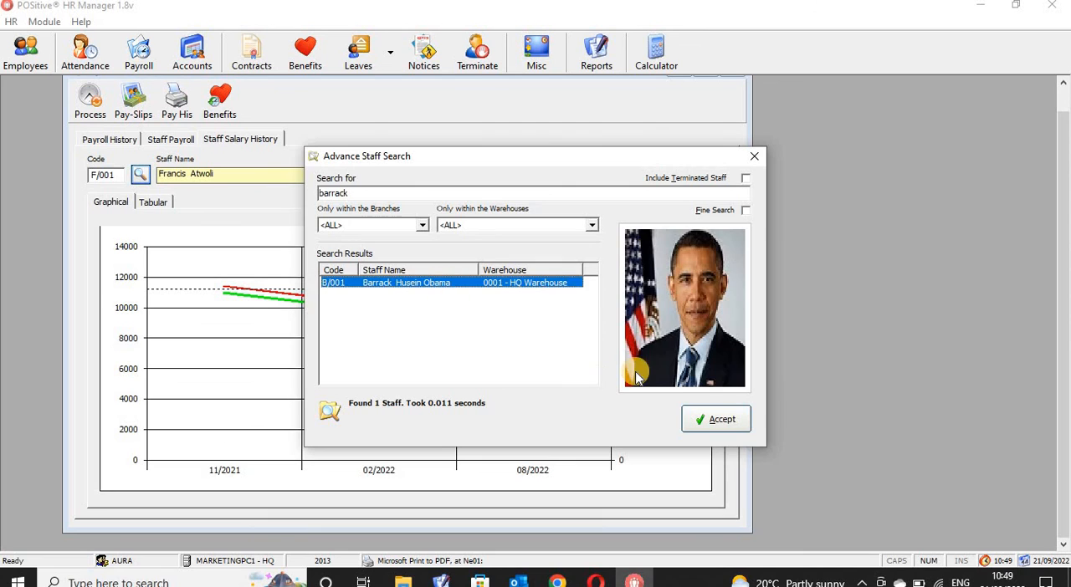
{"action": "left_click", "coordinate": [717, 421]}
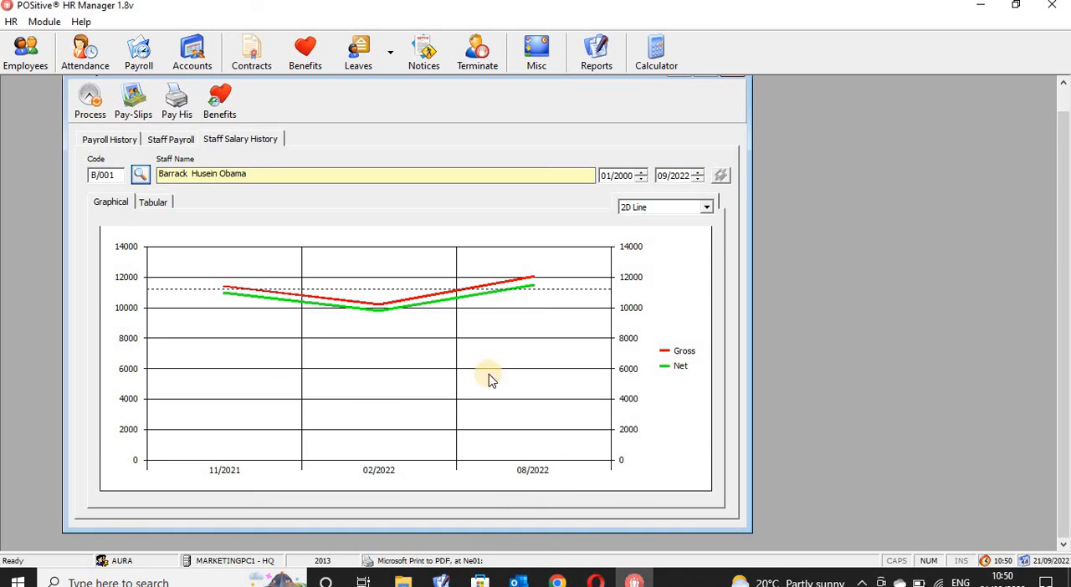
- View the gross and net salary graph as 3D Area, 2D Area, 3D Combination and 2D Pie in turn
{"action": "left_click", "coordinate": [707, 211]}
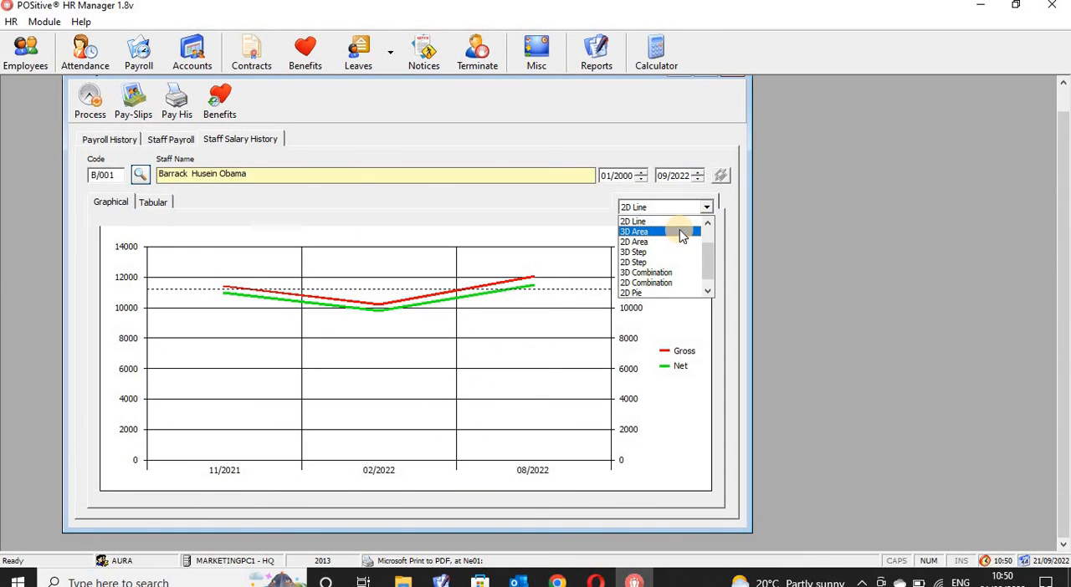
{"action": "left_click", "coordinate": [679, 231]}
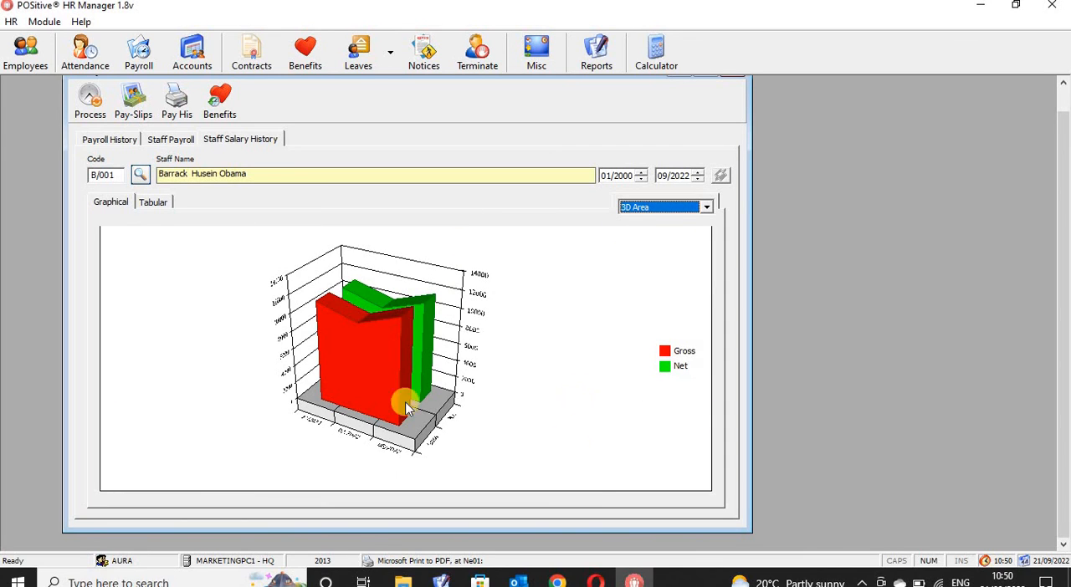
{"action": "left_click", "coordinate": [708, 211]}
{"action": "left_click", "coordinate": [684, 222]}
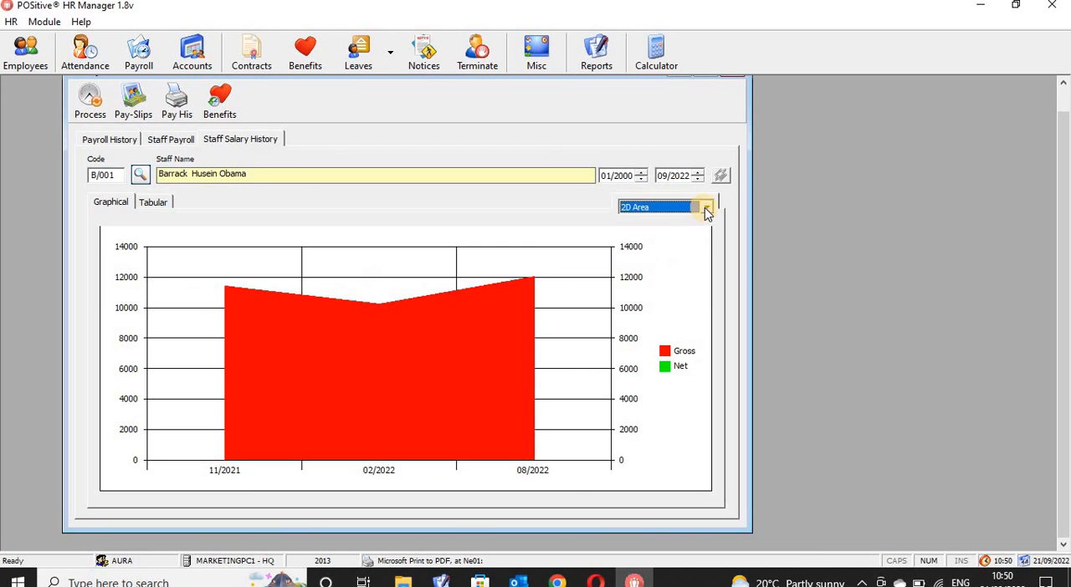
{"action": "left_click", "coordinate": [706, 210]}
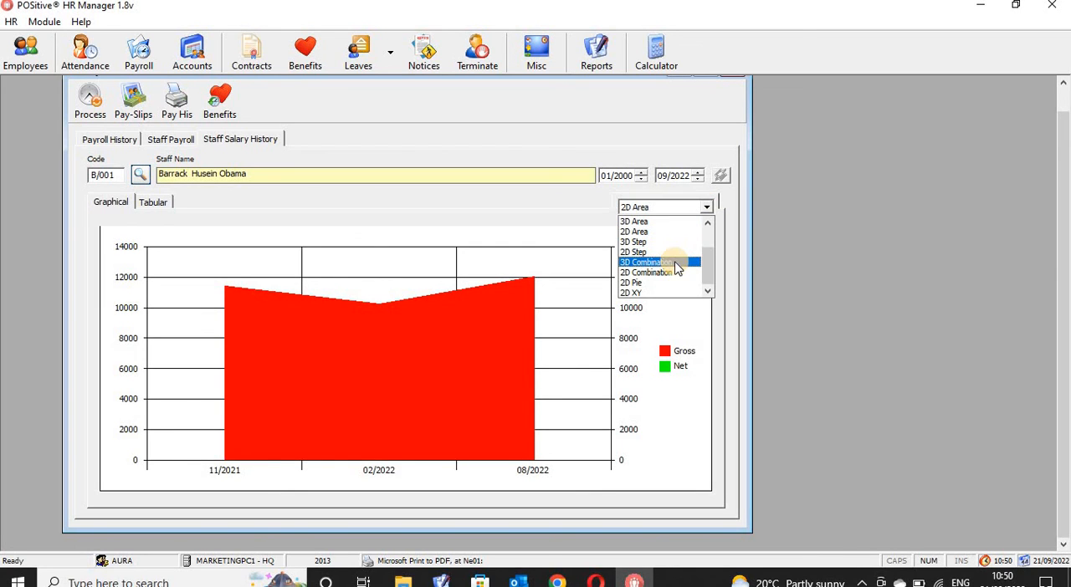
{"action": "left_click", "coordinate": [679, 262]}
{"action": "left_click", "coordinate": [707, 210]}
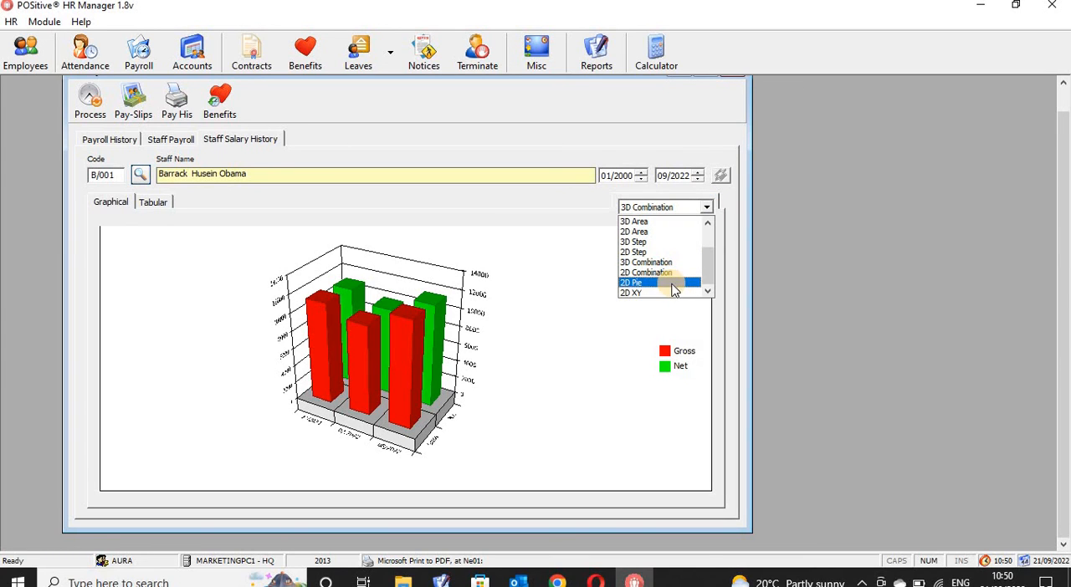
{"action": "left_click", "coordinate": [672, 284]}
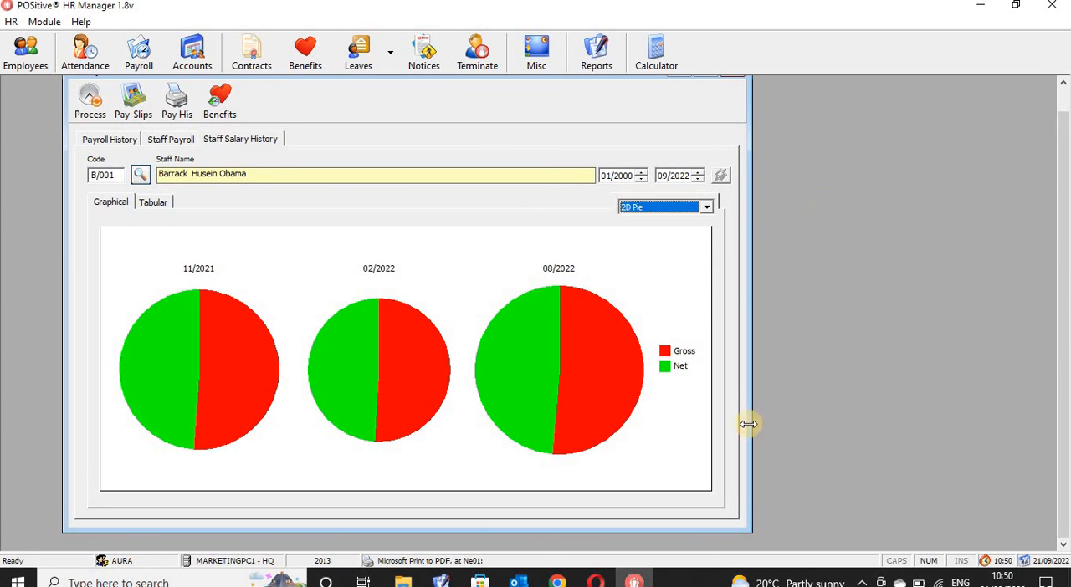
- View the salary graph as 3D Area and 3D Line, return it to 2D Line, and close the payroll window
{"action": "left_click", "coordinate": [706, 208]}
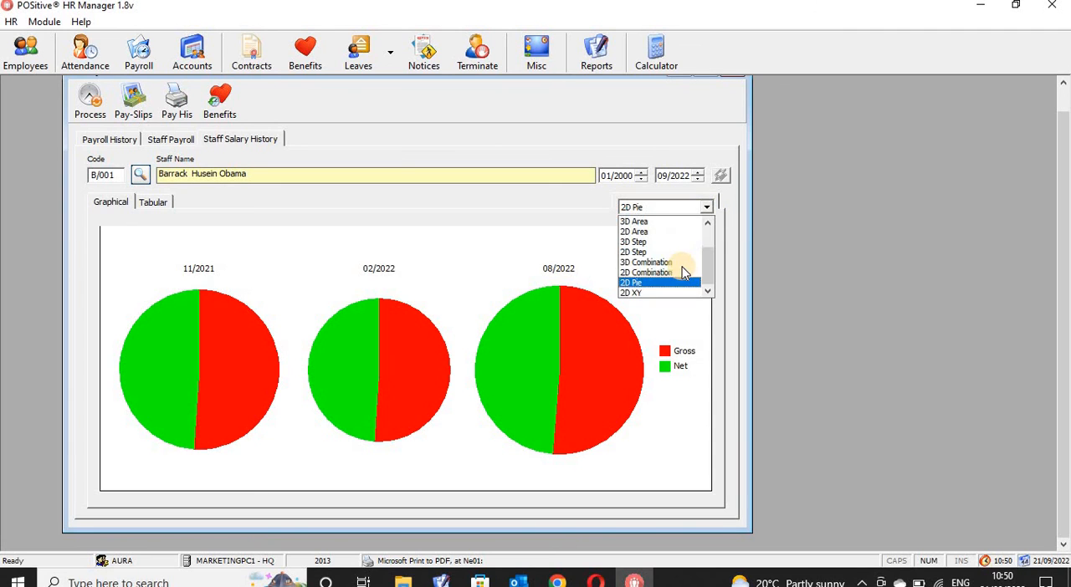
{"action": "left_click", "coordinate": [684, 222]}
{"action": "left_click", "coordinate": [708, 209]}
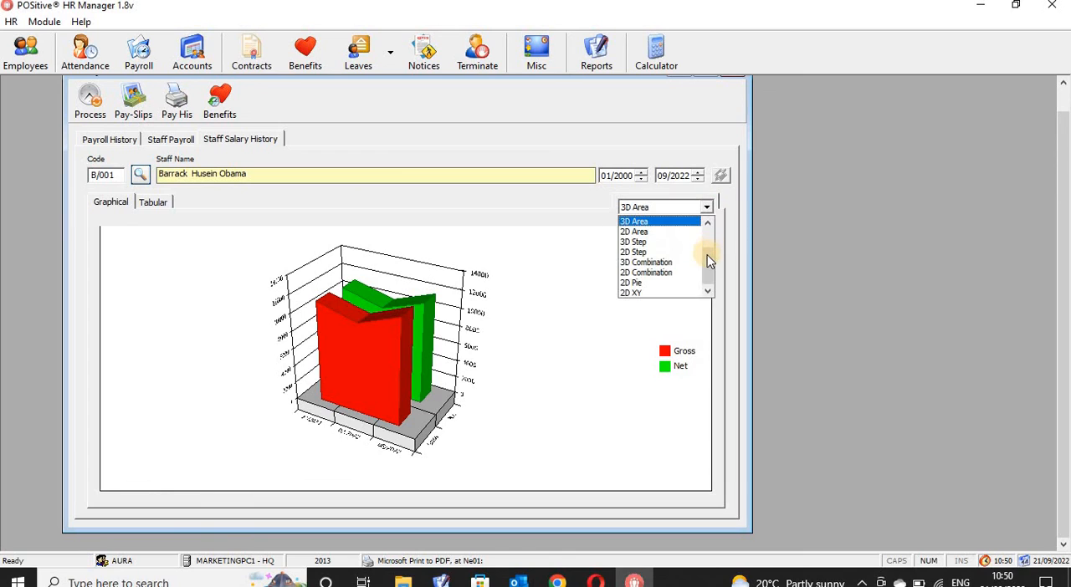
{"action": "scroll", "coordinate": [707, 247], "scroll_direction": "up", "scroll_amount": 2}
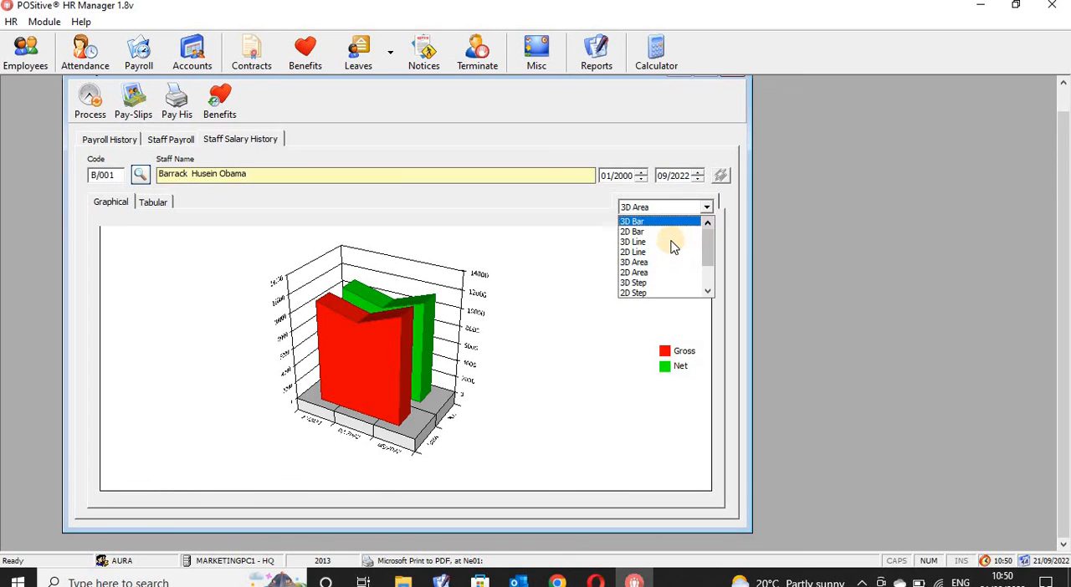
{"action": "left_click", "coordinate": [670, 243]}
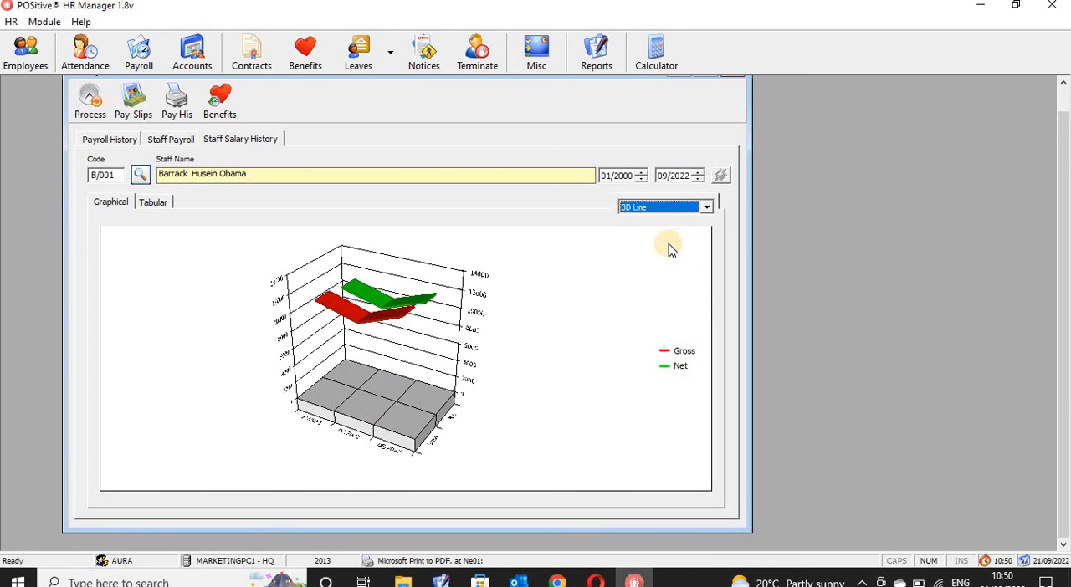
{"action": "left_click", "coordinate": [708, 208]}
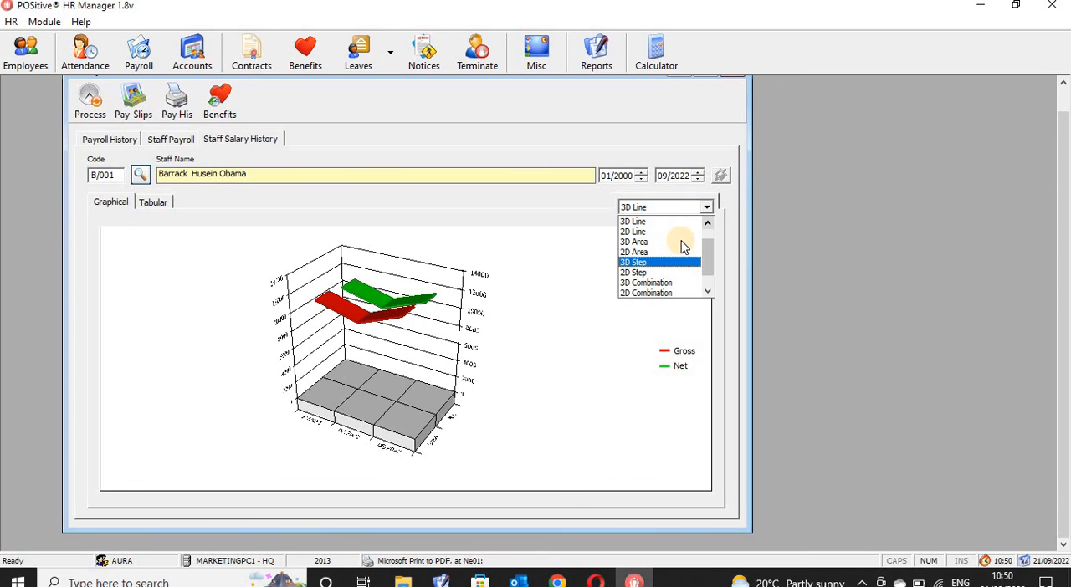
{"action": "left_click_drag", "start_coordinate": [708, 248], "coordinate": [707, 215]}
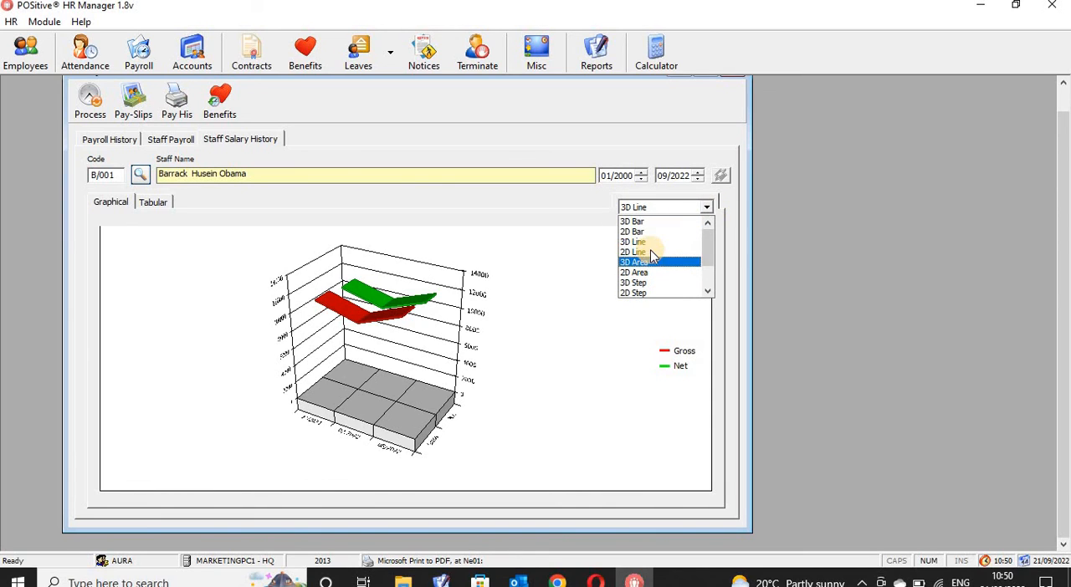
{"action": "left_click", "coordinate": [650, 252]}
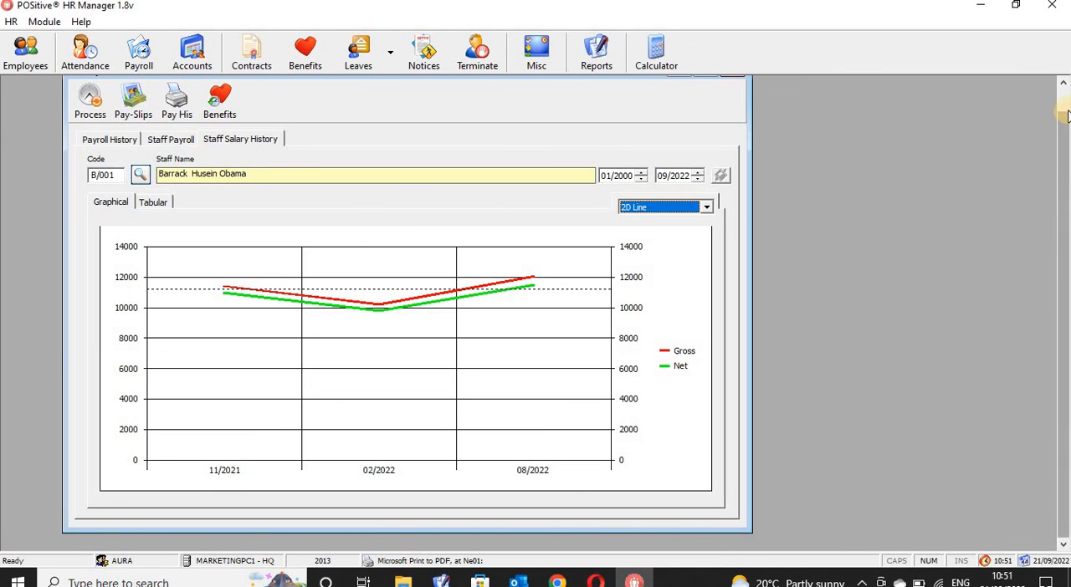
{"action": "scroll", "coordinate": [1063, 162], "scroll_direction": "up", "scroll_amount": 1}
{"action": "left_click", "coordinate": [733, 96]}
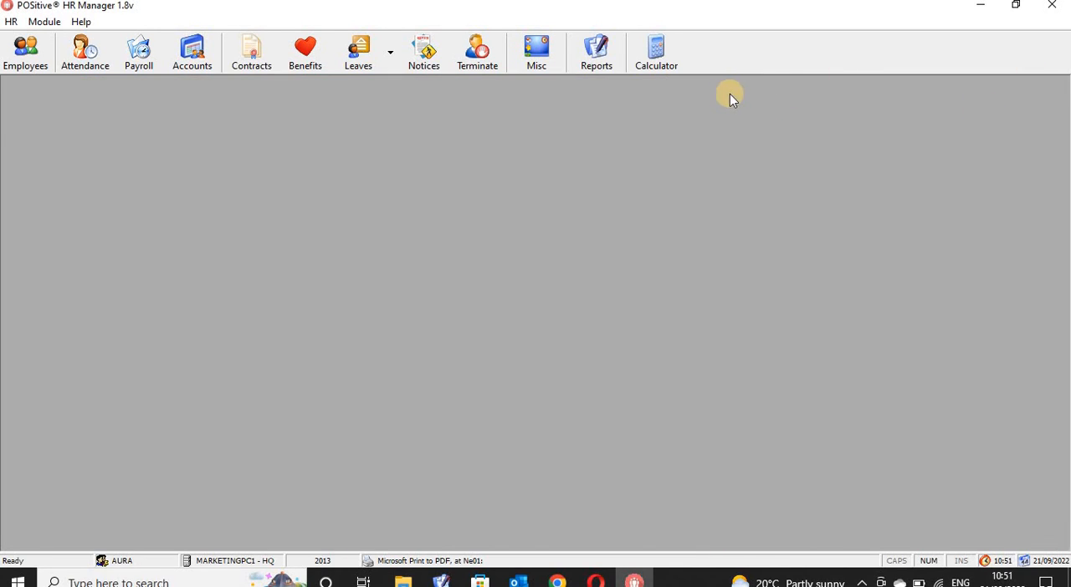